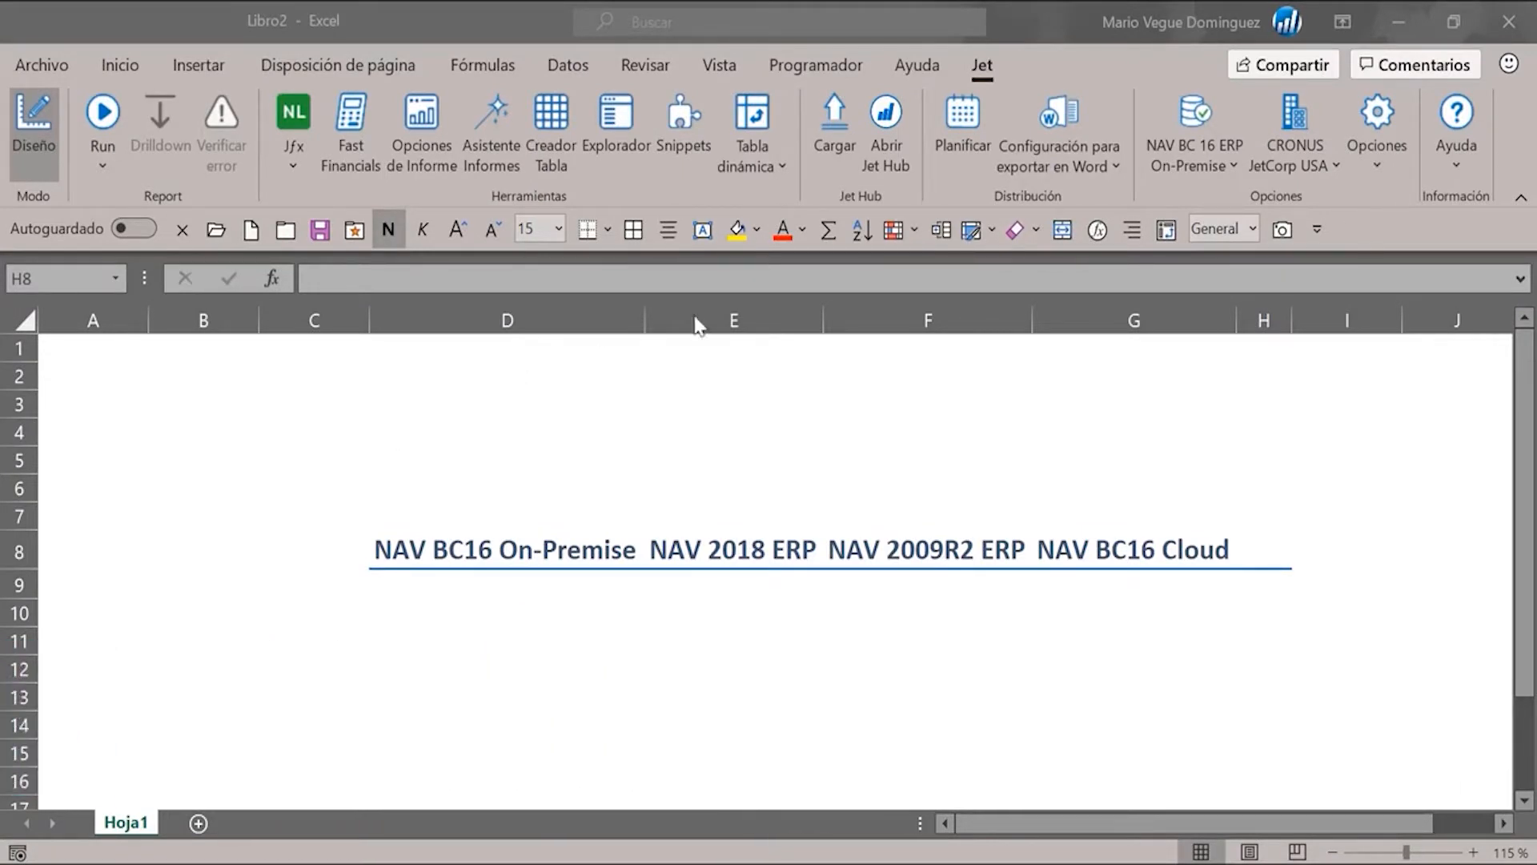
# - Open the Jet Explorer and check its list of available data source connections
pyautogui.click(1175, 144)
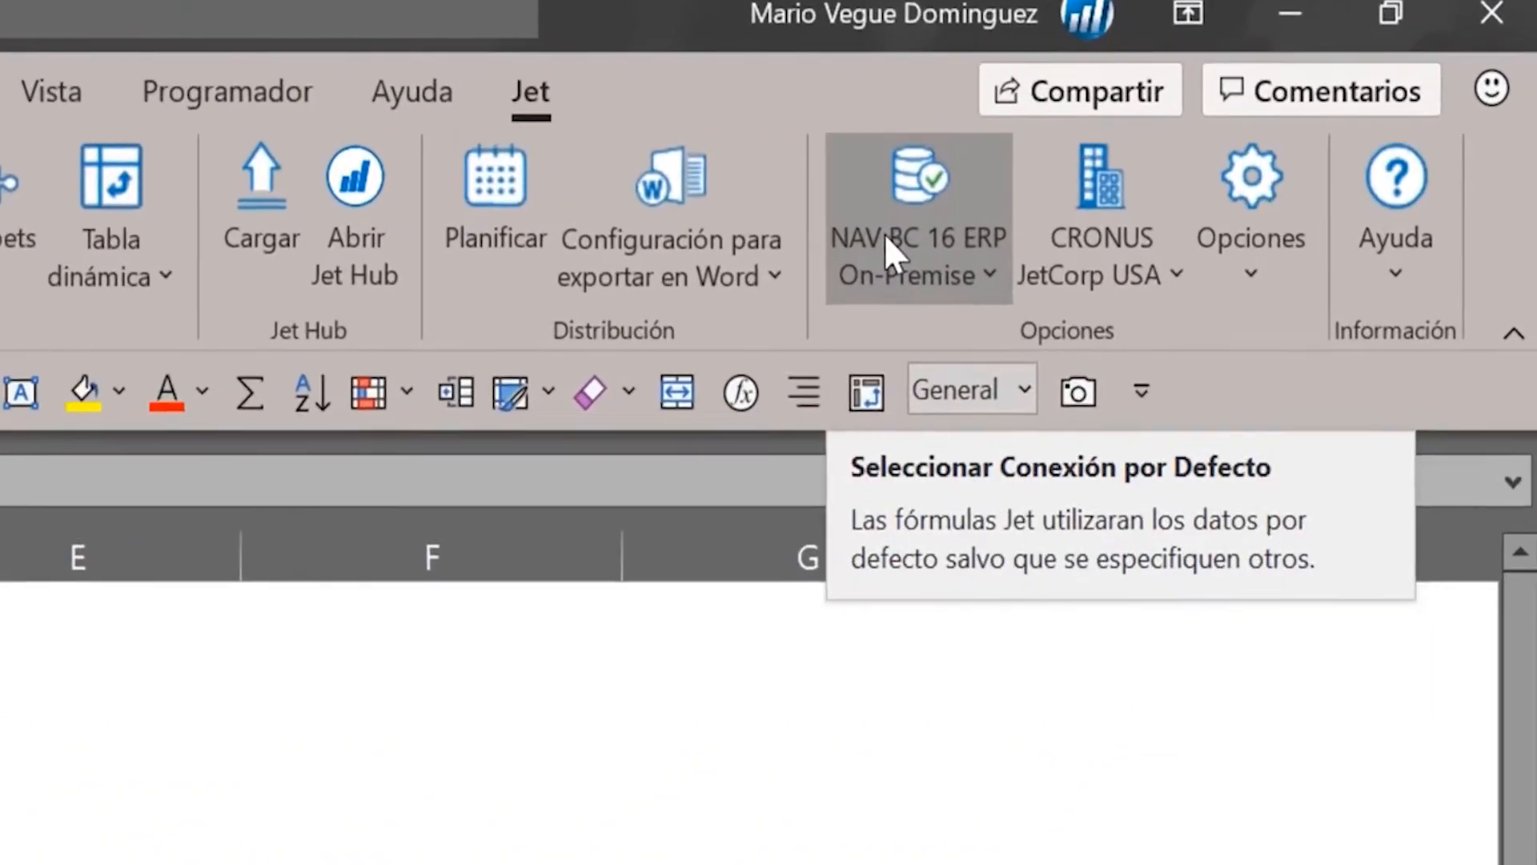
pyautogui.click(885, 237)
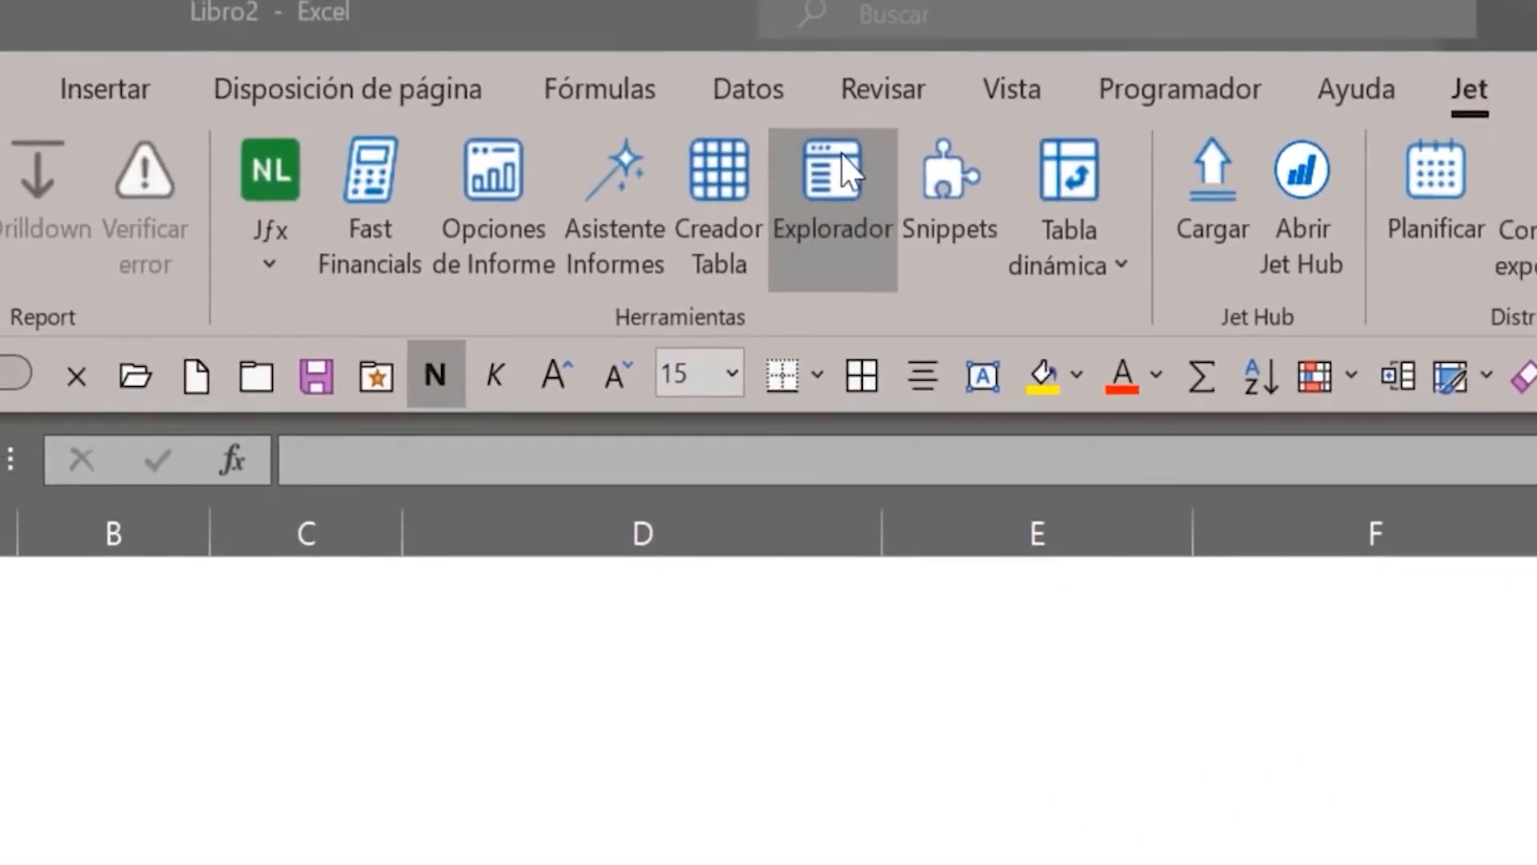
pyautogui.click(842, 154)
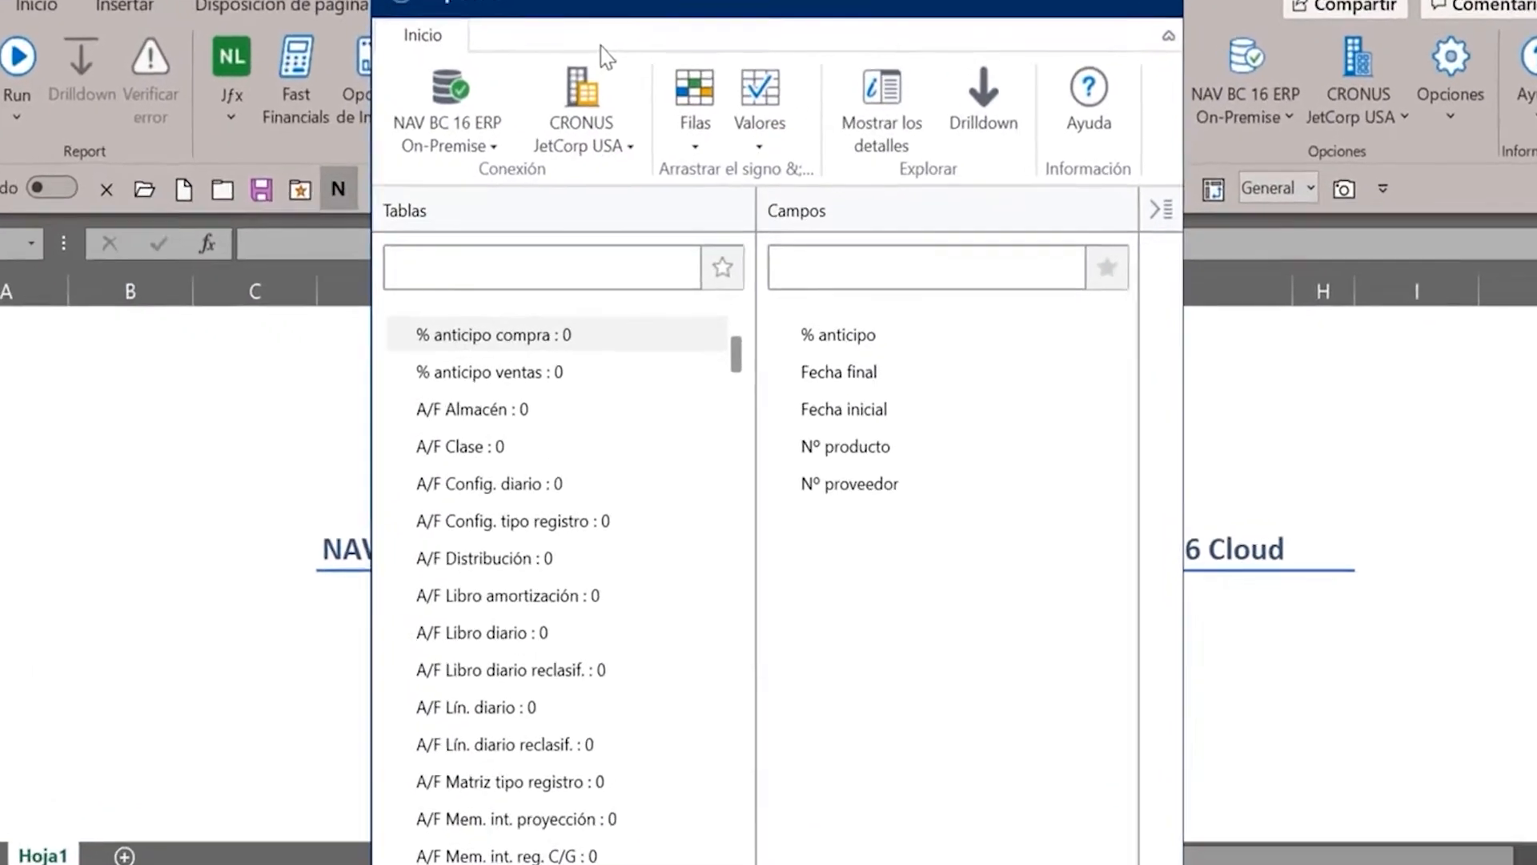
pyautogui.click(396, 33)
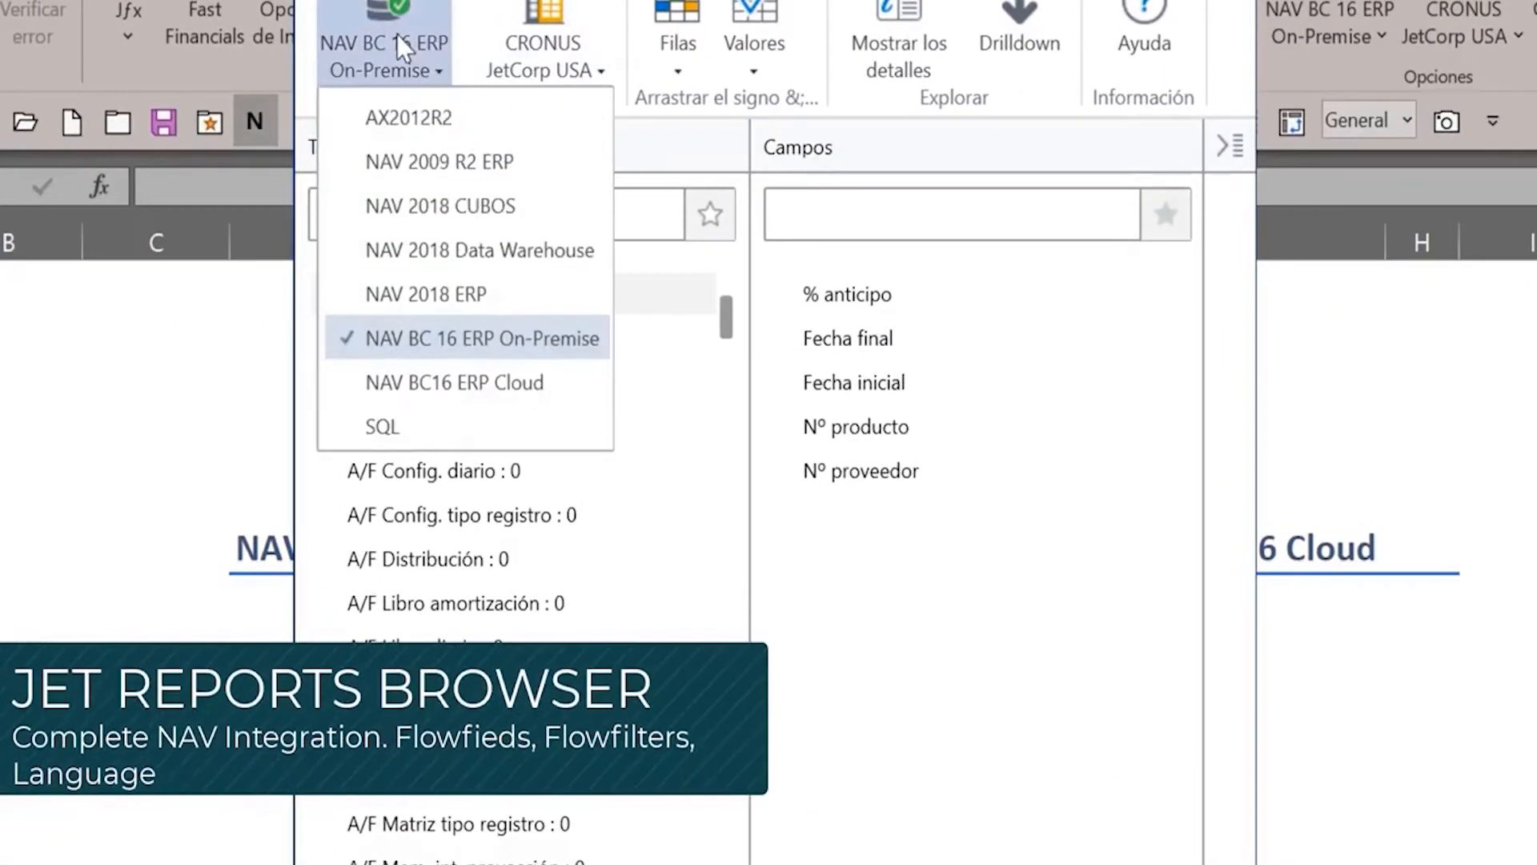
pyautogui.click(396, 34)
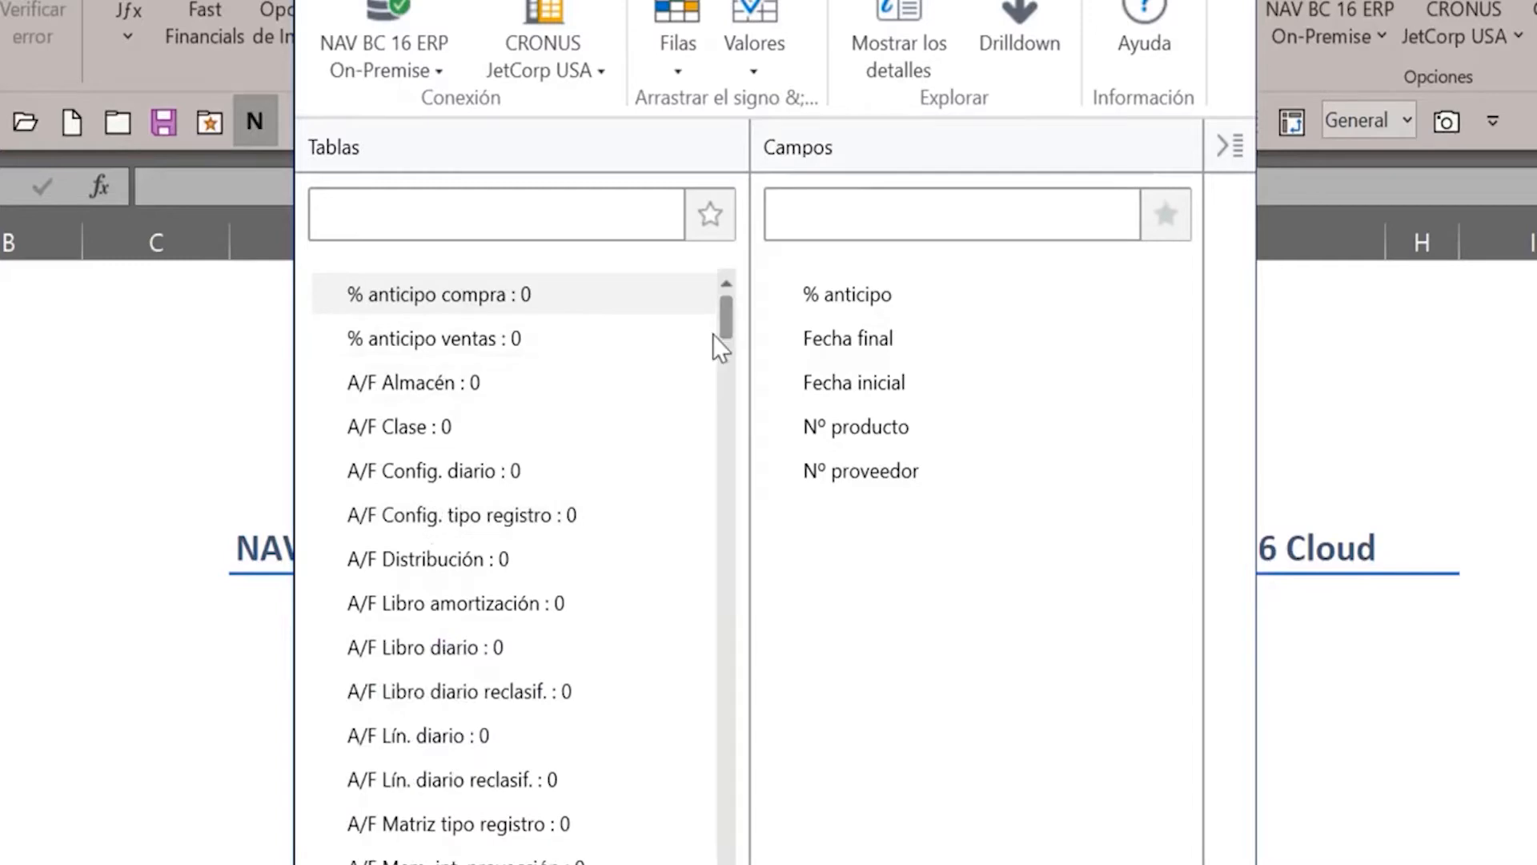
# - Browse the full list of tables and inspect the fields of a few of them, including Cambio evento escala de tiempo
pyautogui.click(356, 605)
pyautogui.scroll(-20, 724, 357)
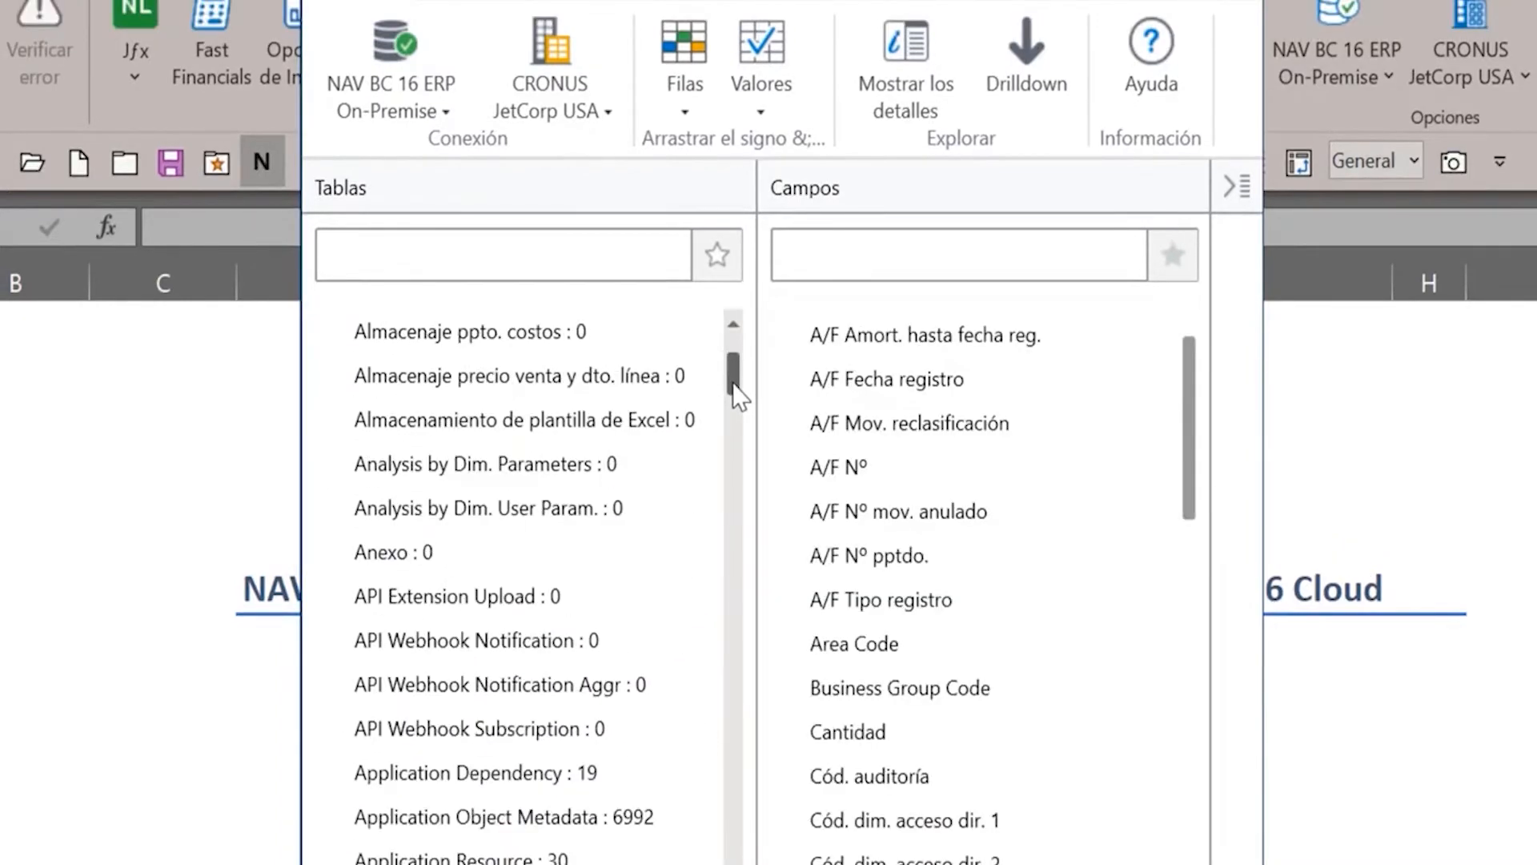
pyautogui.moveTo(733, 406); pyautogui.dragTo(733, 462)
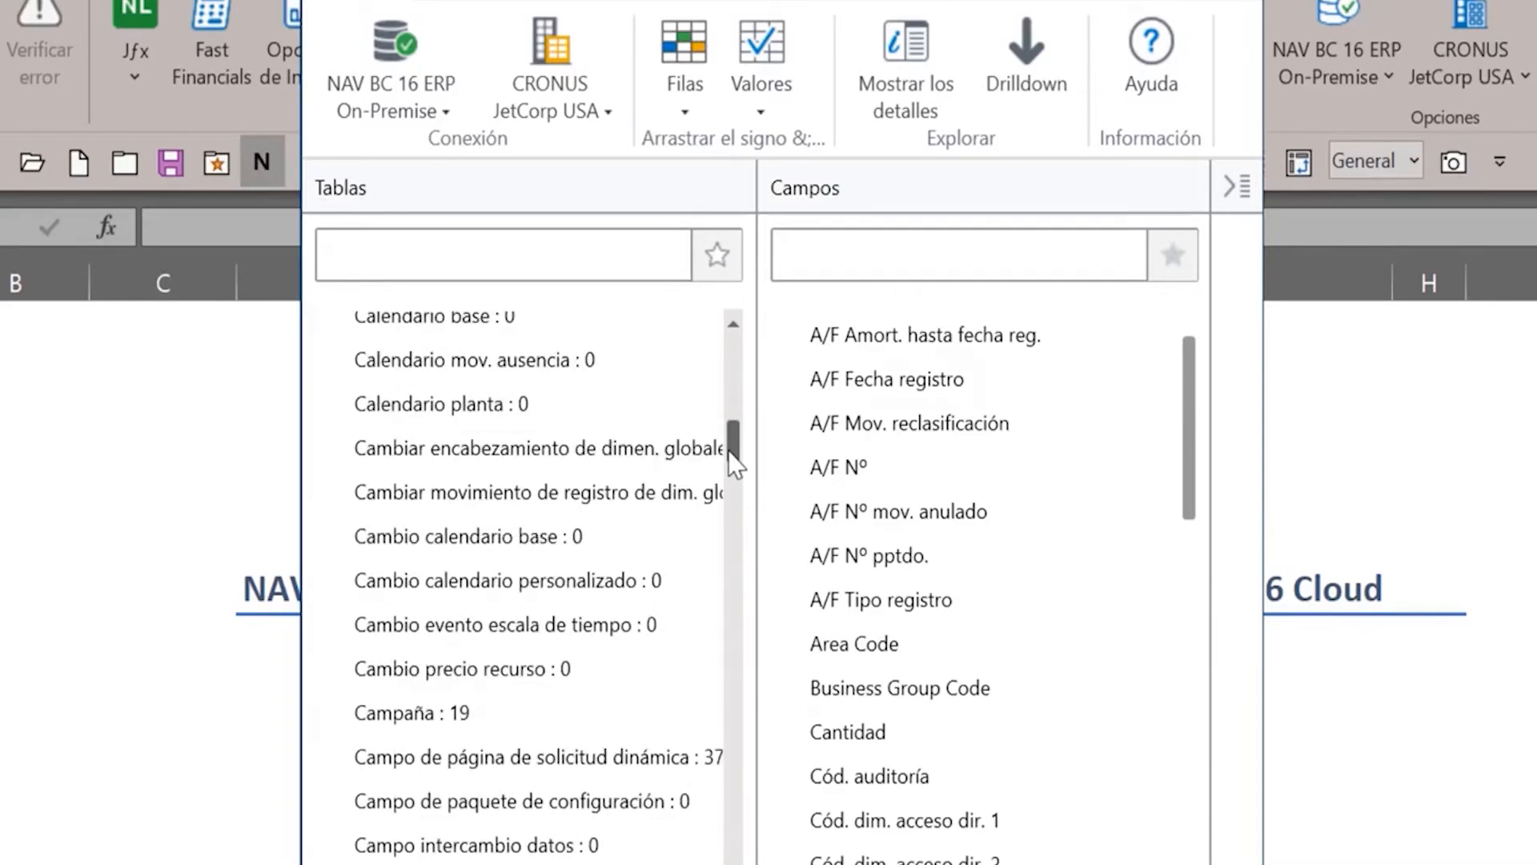
pyautogui.click(458, 410)
pyautogui.click(463, 628)
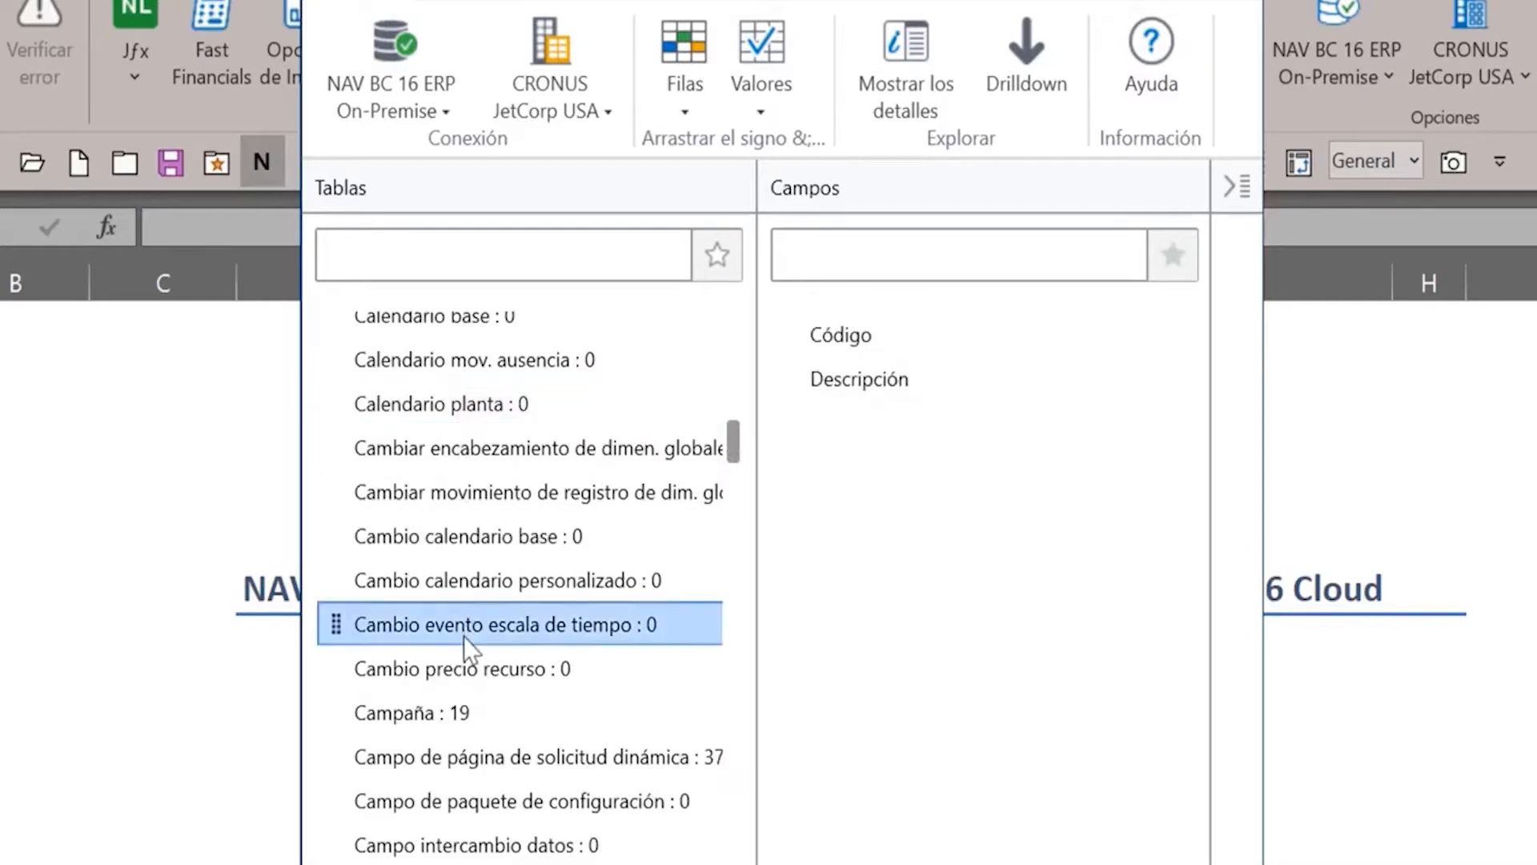
pyautogui.moveTo(739, 436); pyautogui.dragTo(737, 496)
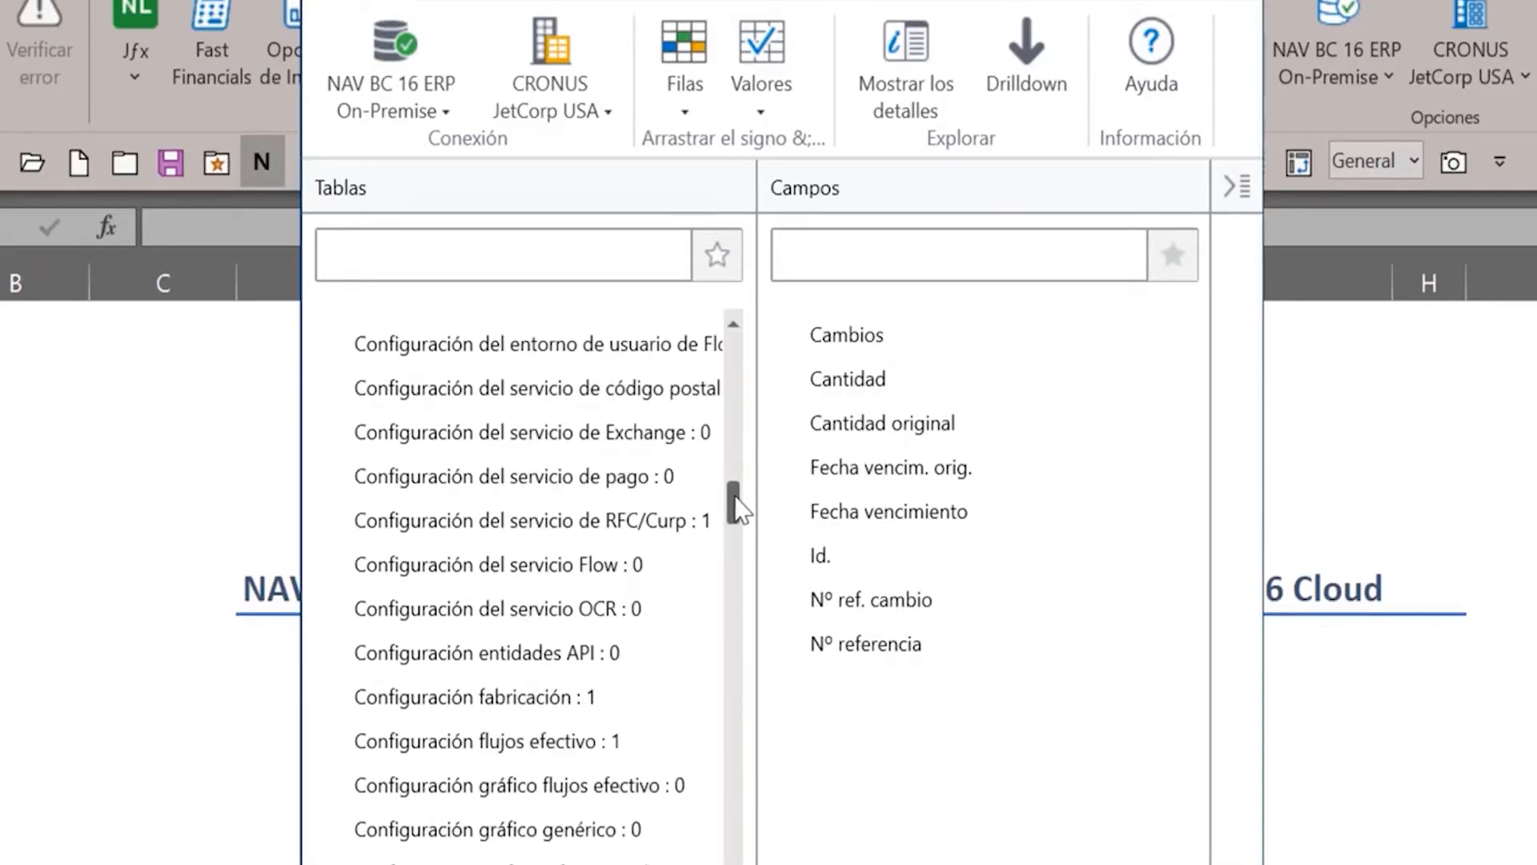
# - Limit the table list to favourites and select the Cliente table
pyautogui.click(718, 256)
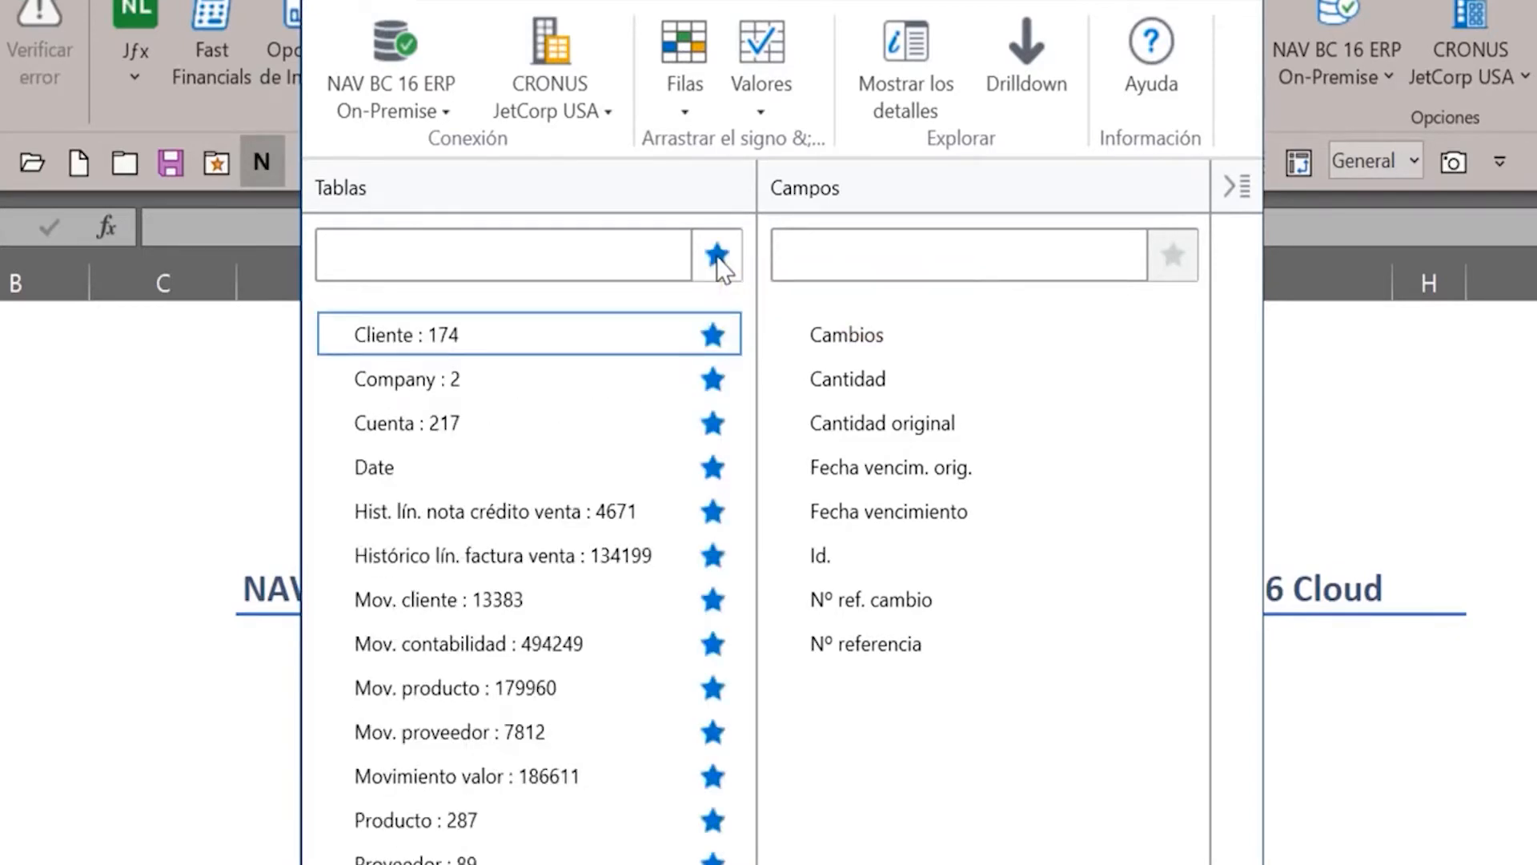
pyautogui.click(492, 341)
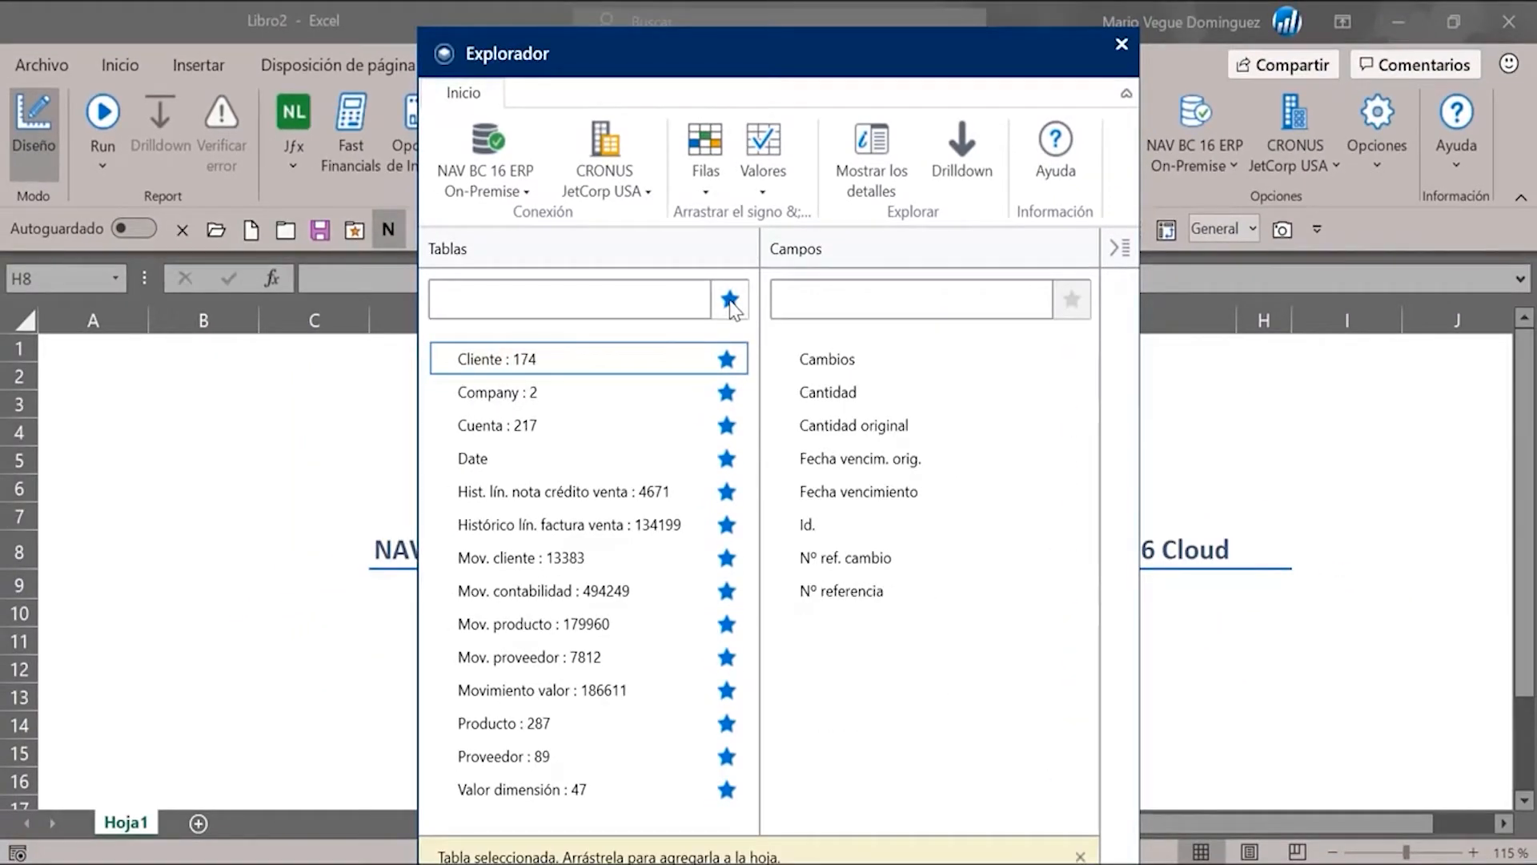
pyautogui.click(560, 364)
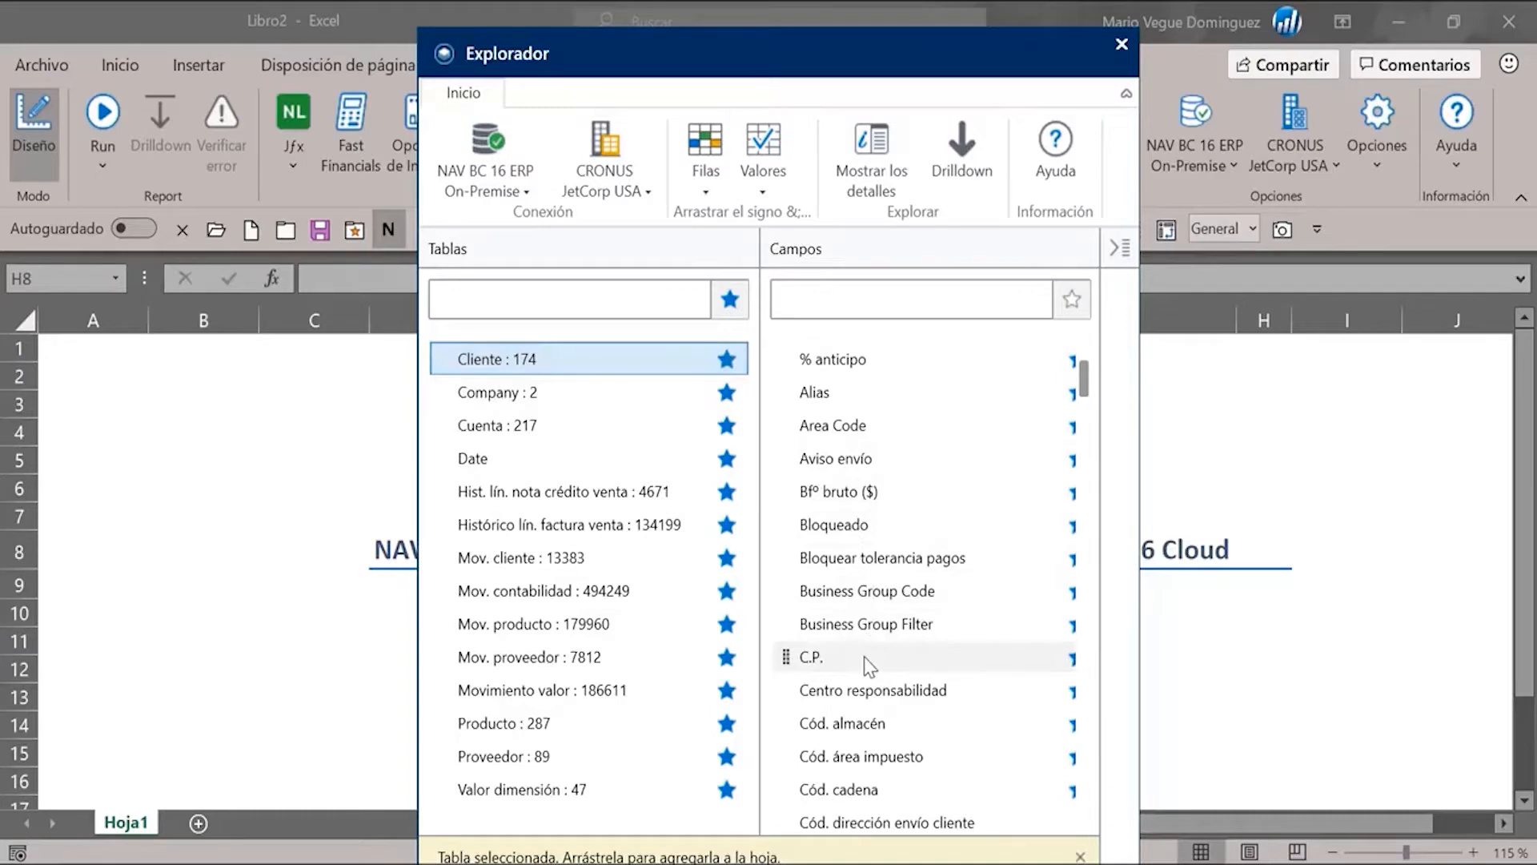
# - Find the Ventas ($) field of the Cliente table and examine its details
pyautogui.scroll(-15, 863, 656)
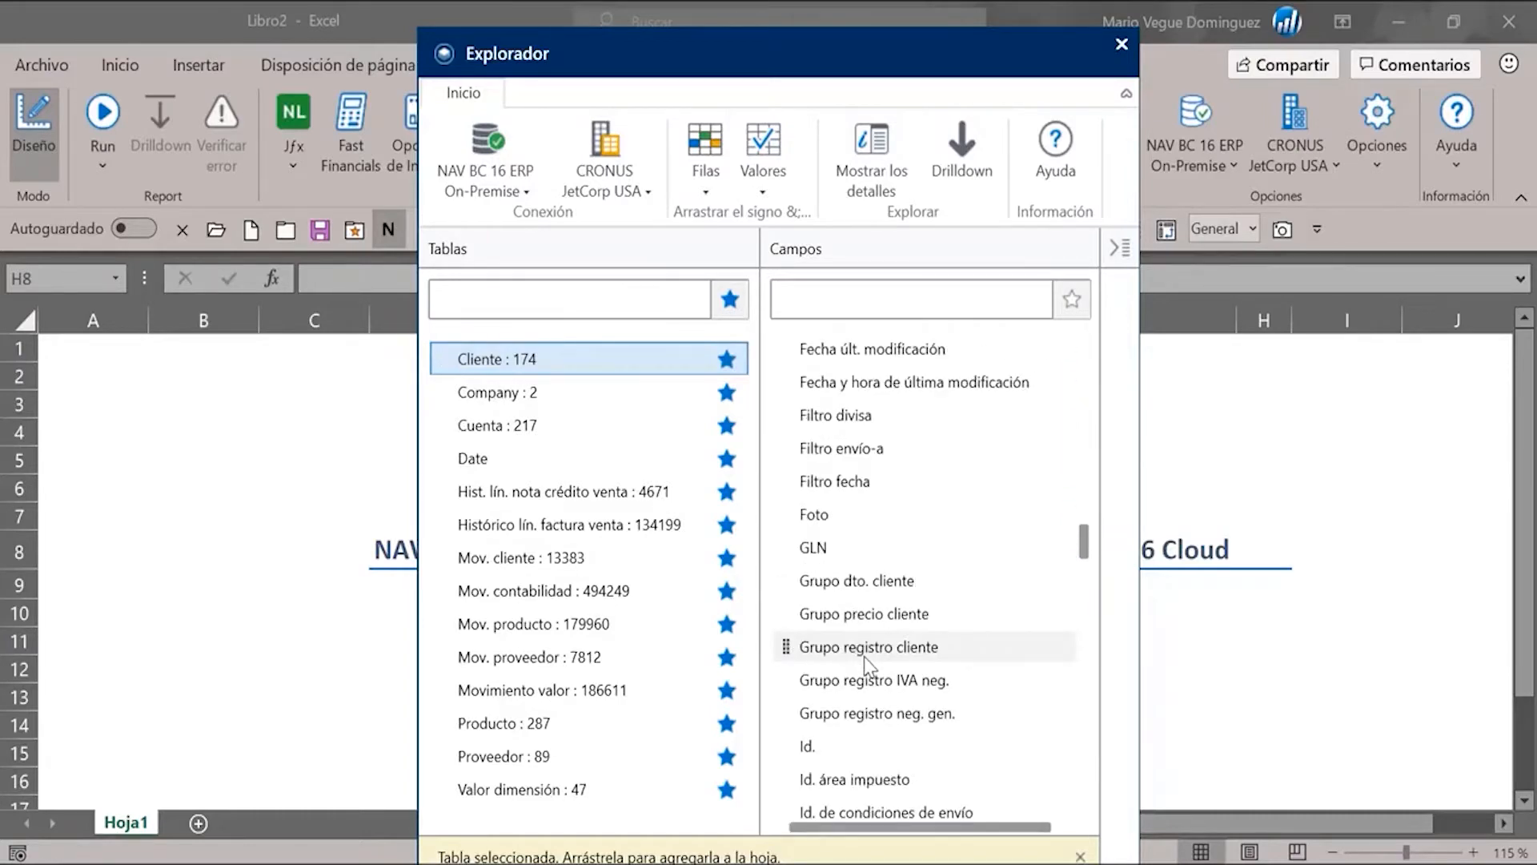
pyautogui.scroll(-12, 863, 656)
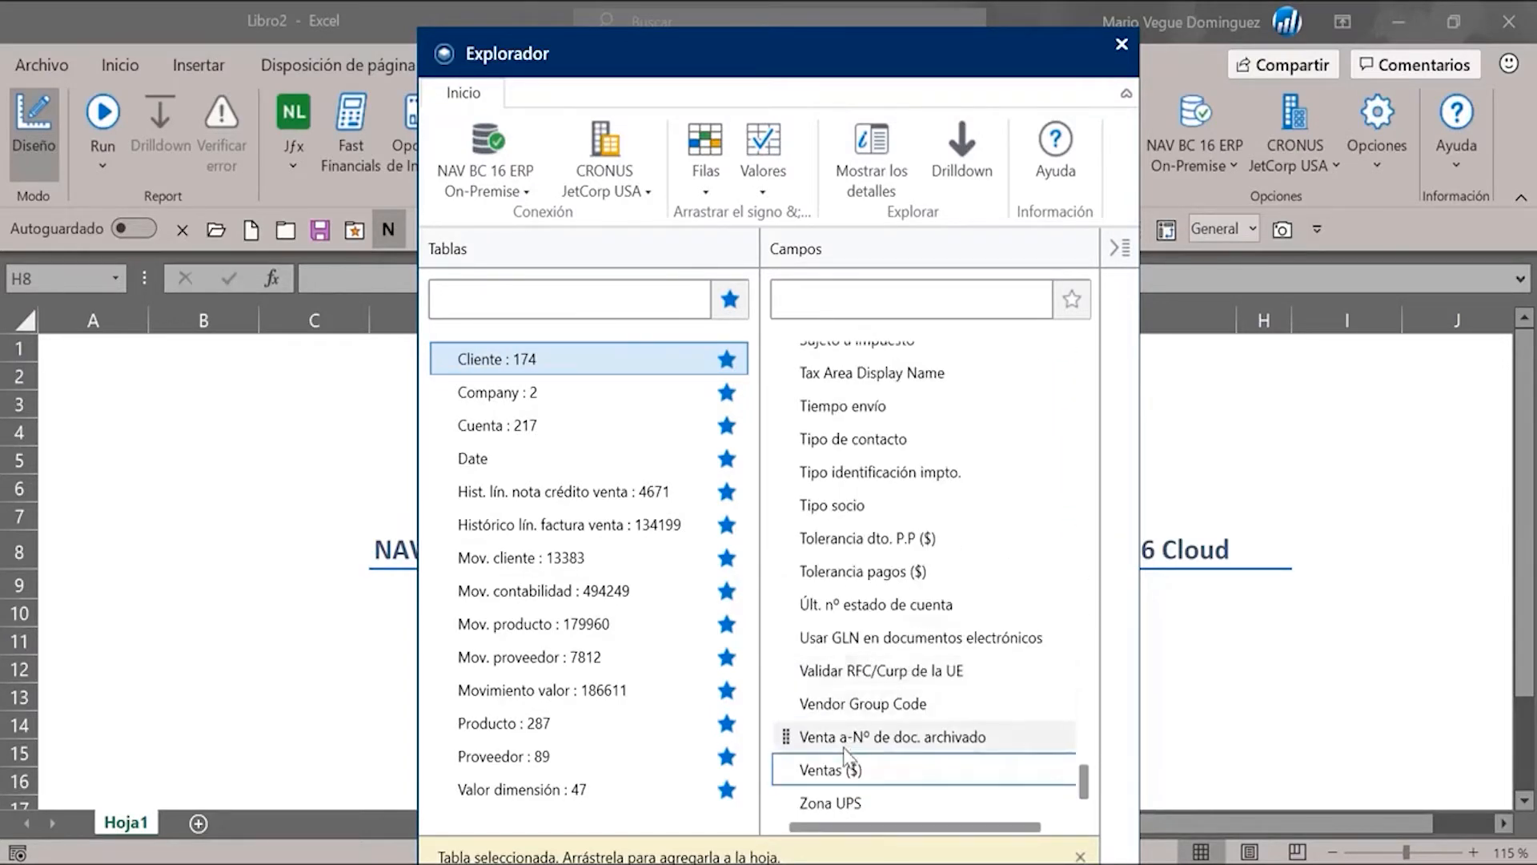
pyautogui.click(836, 770)
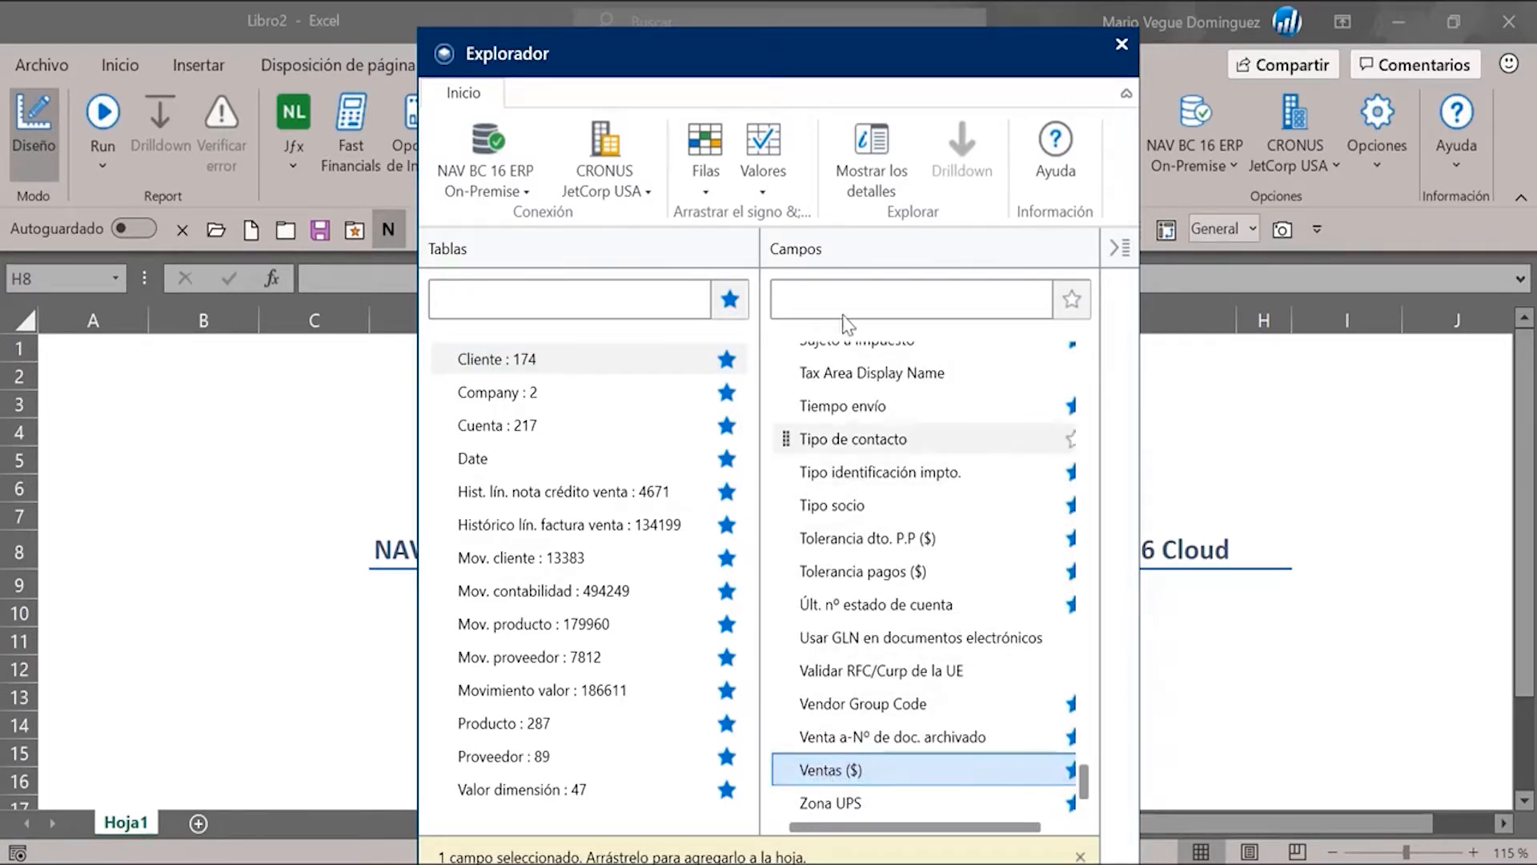
pyautogui.click(873, 144)
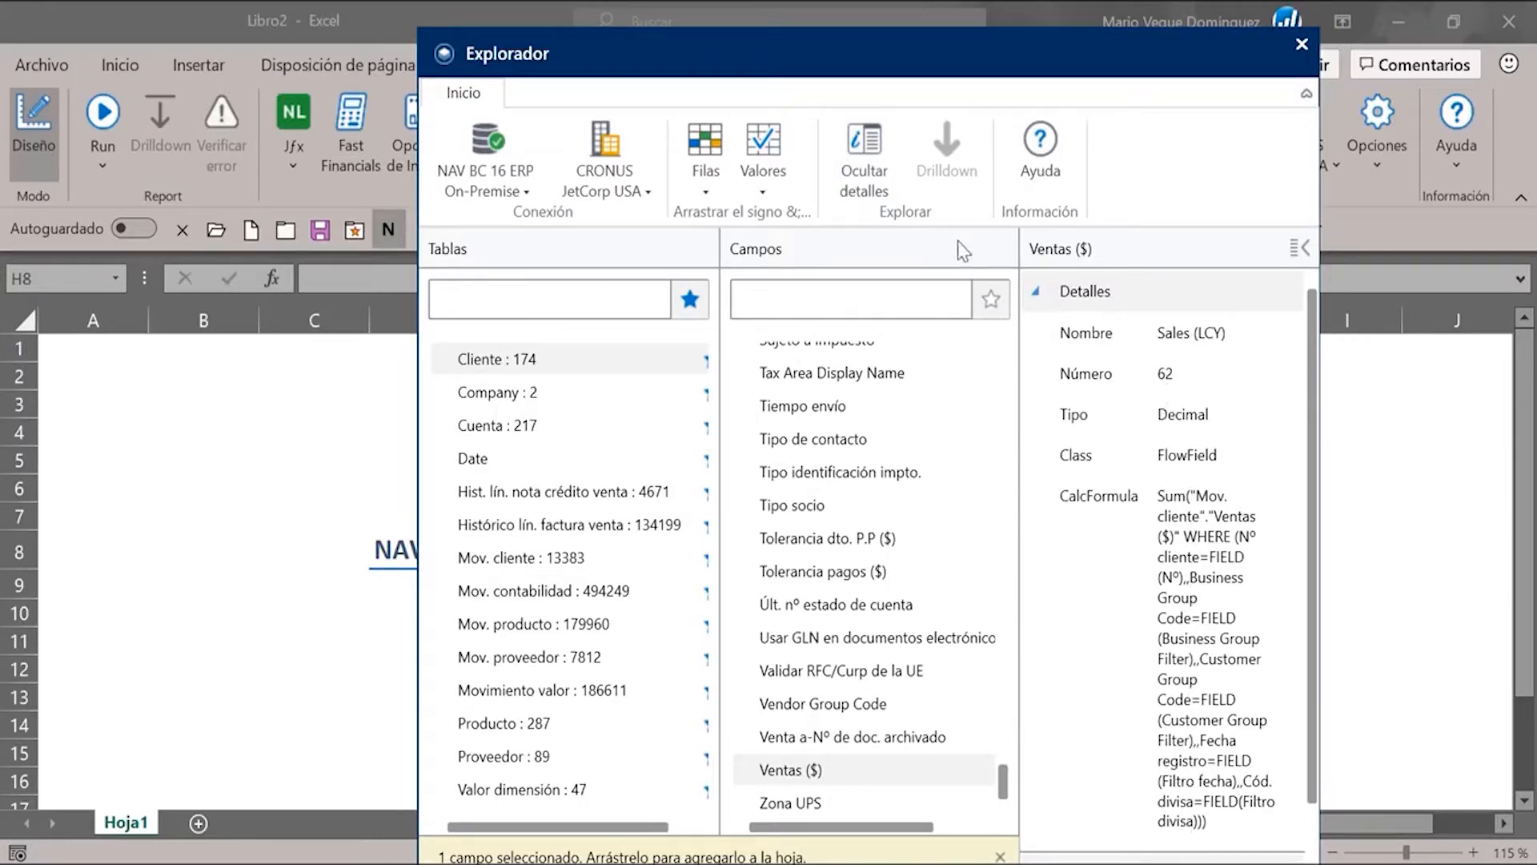
pyautogui.click(879, 164)
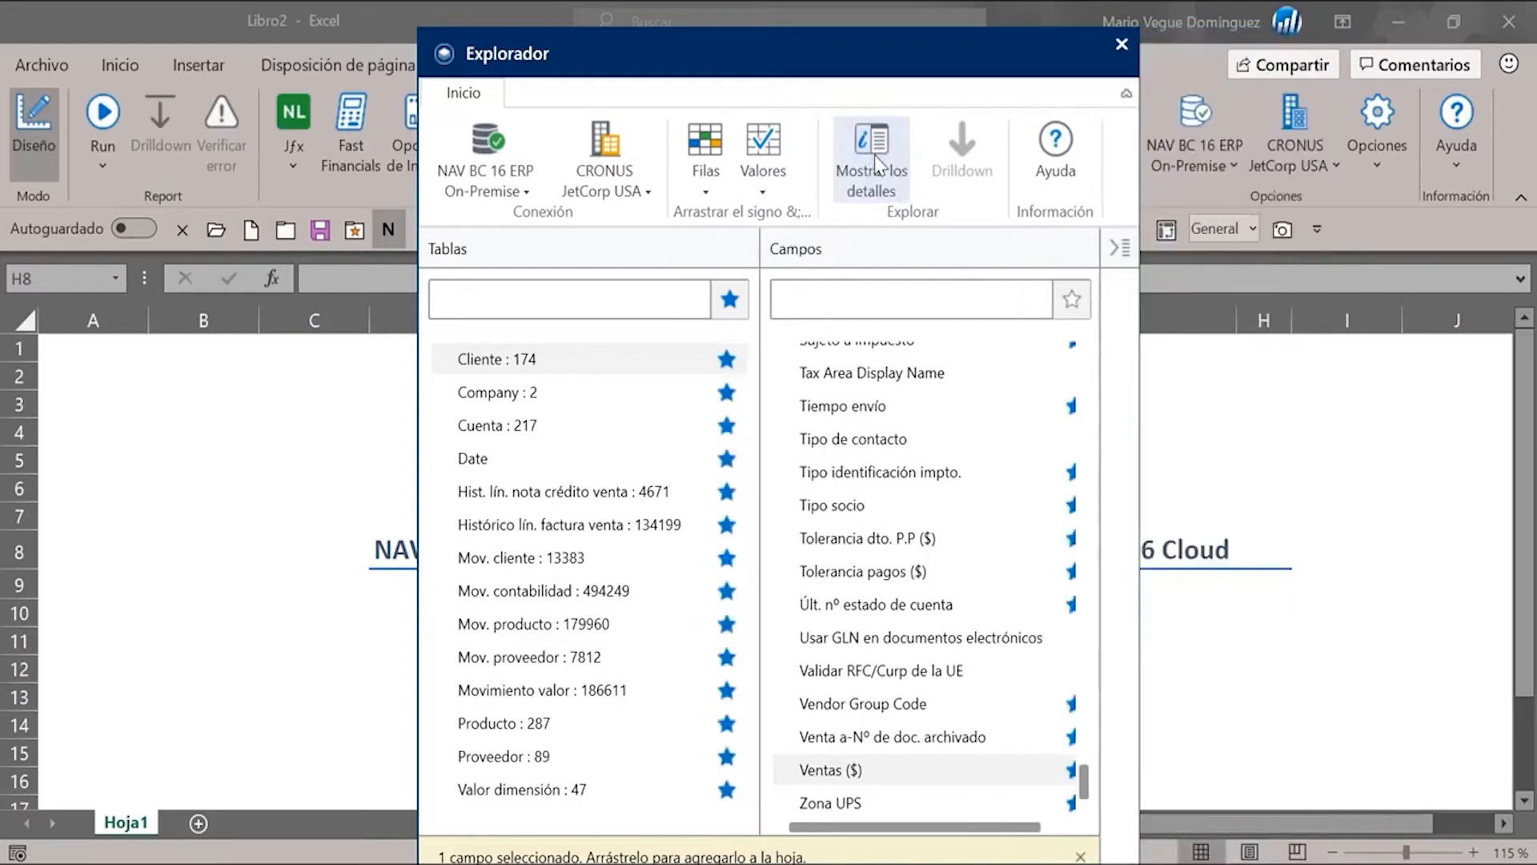
# - Insert a Suma formula for the Cliente table's Ventas ($) field into cell D9, under NAV BC16 On-Premise
pyautogui.moveTo(778, 69); pyautogui.dragTo(1079, 74)
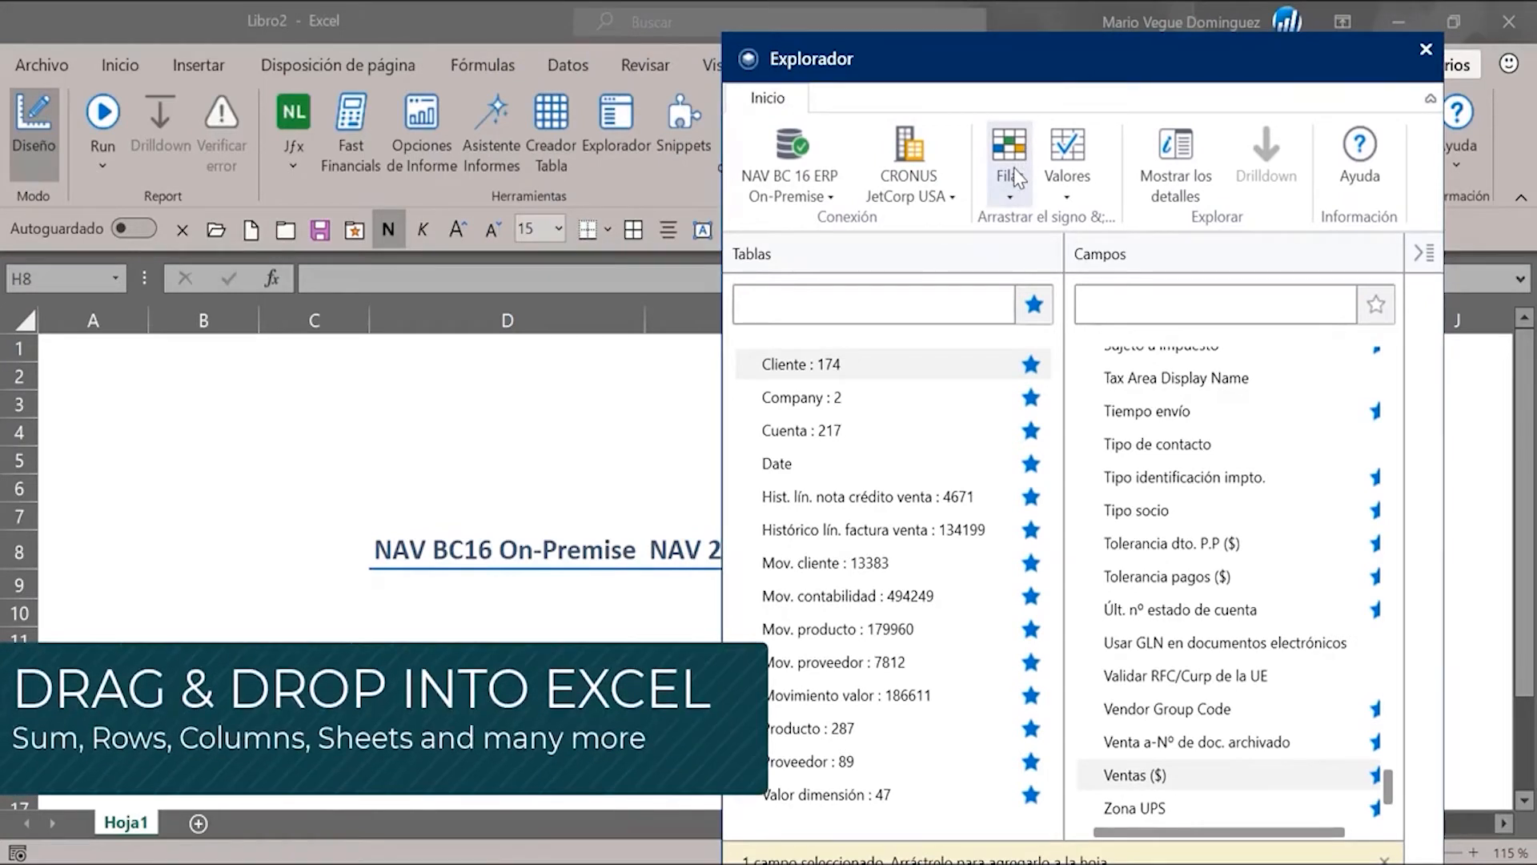
pyautogui.click(911, 182)
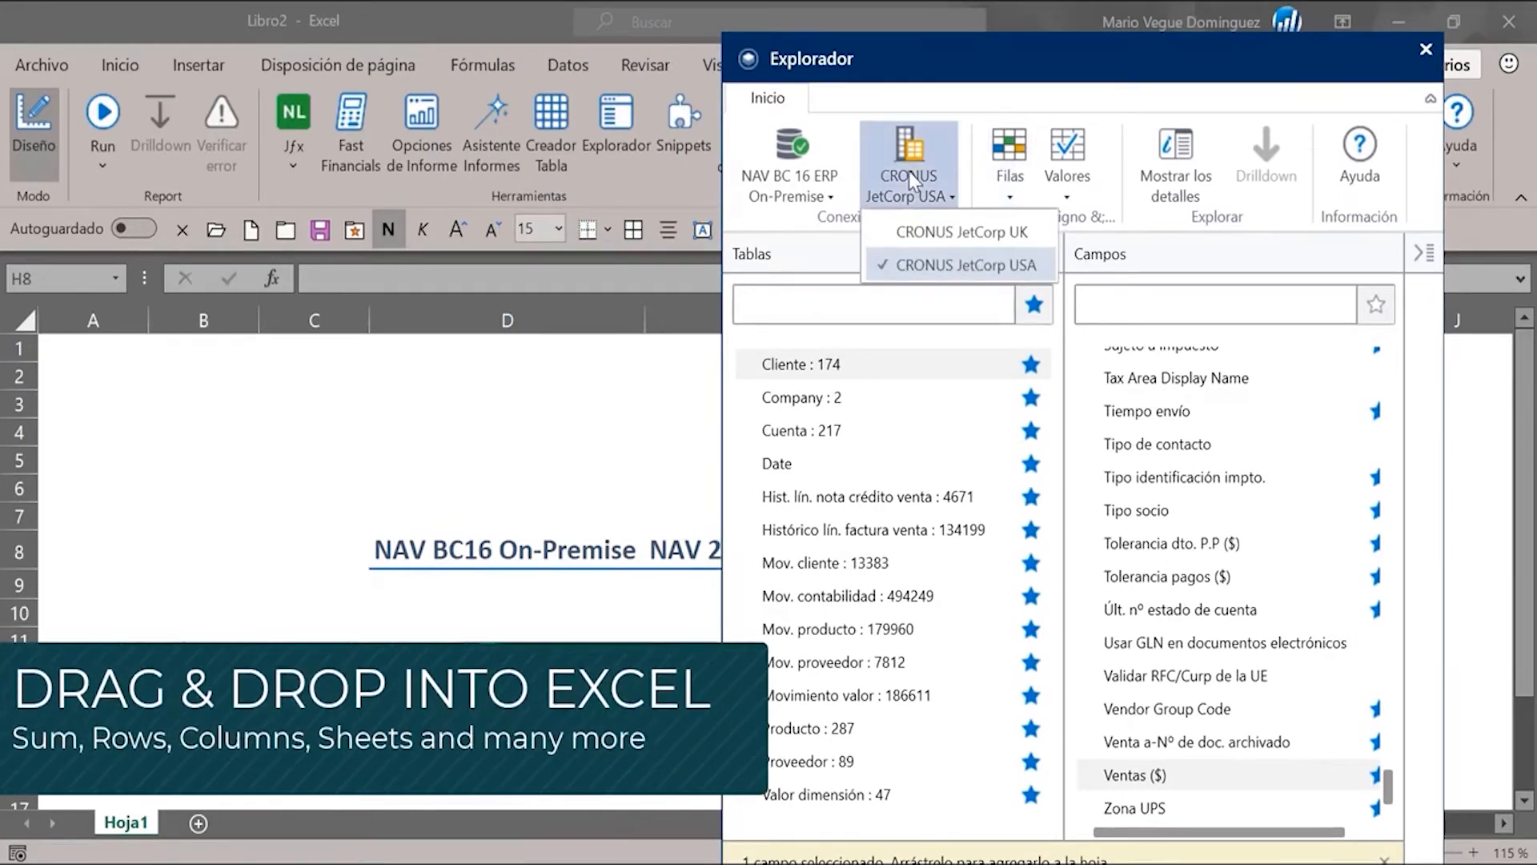
pyautogui.click(910, 177)
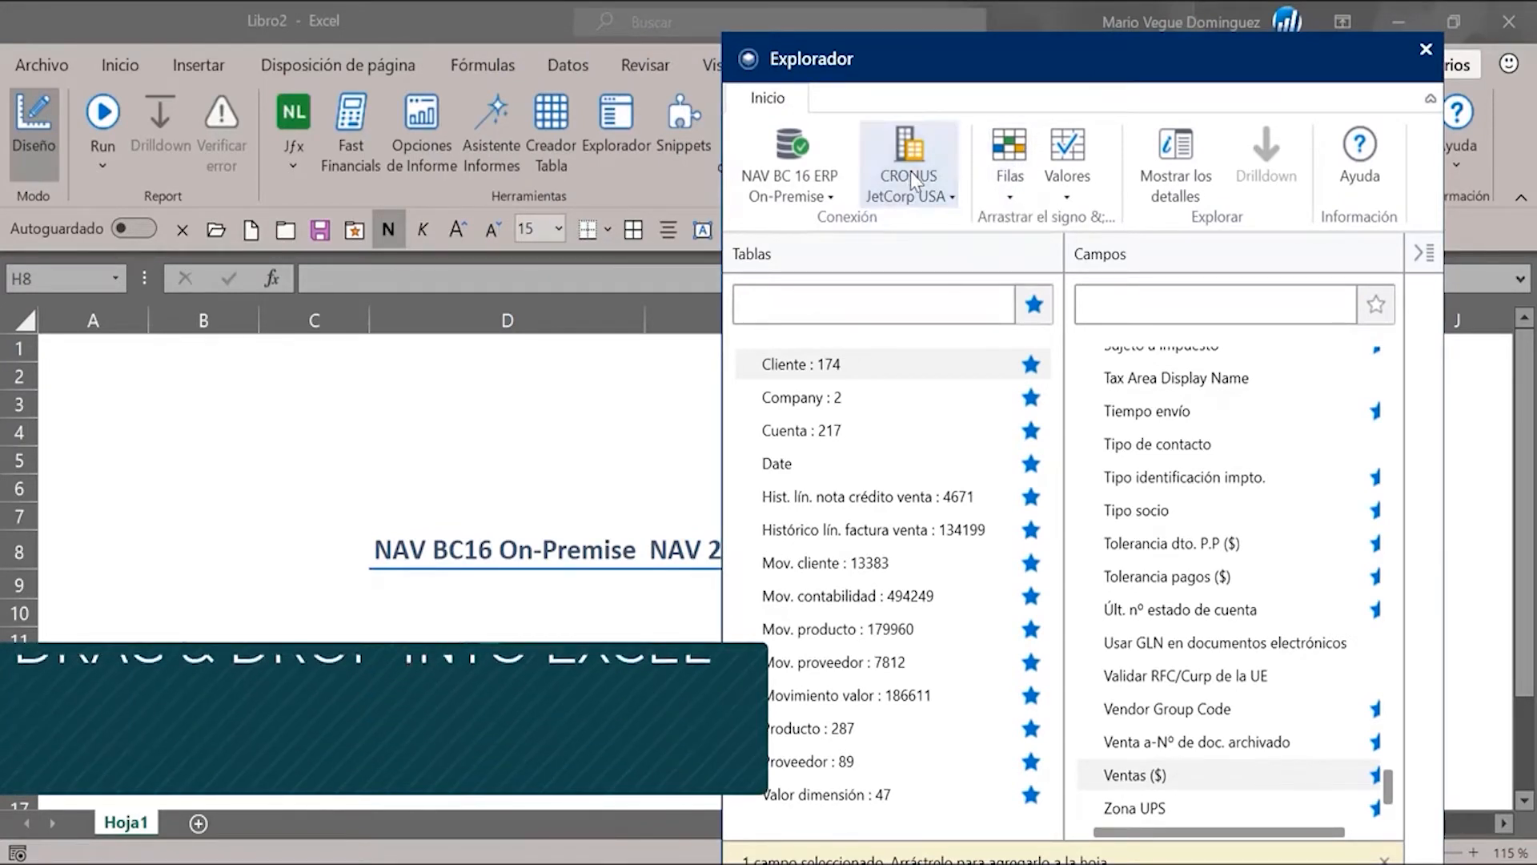
pyautogui.click(1007, 171)
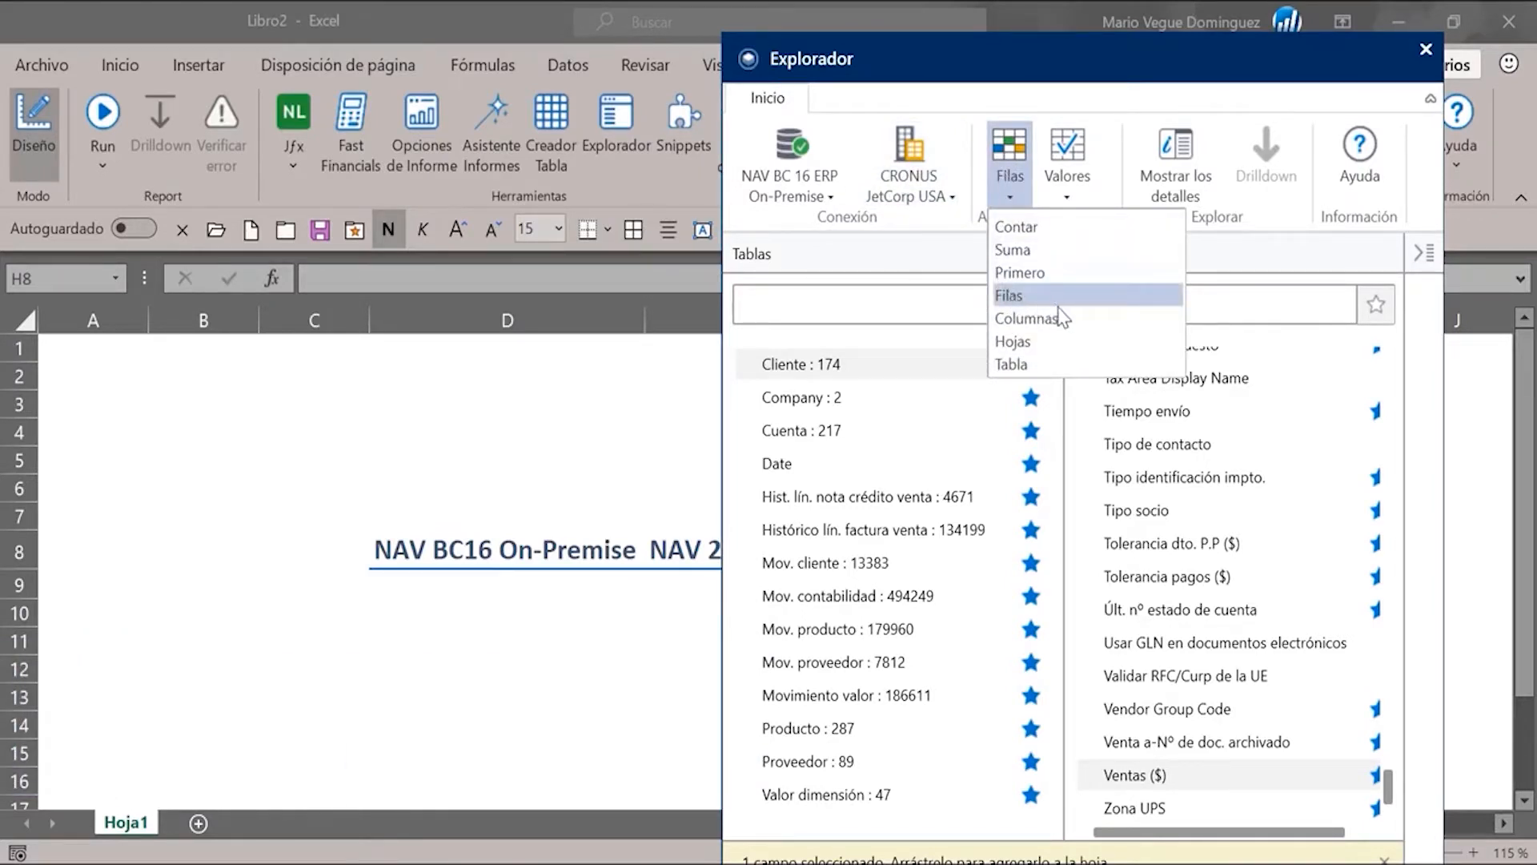
pyautogui.click(1013, 252)
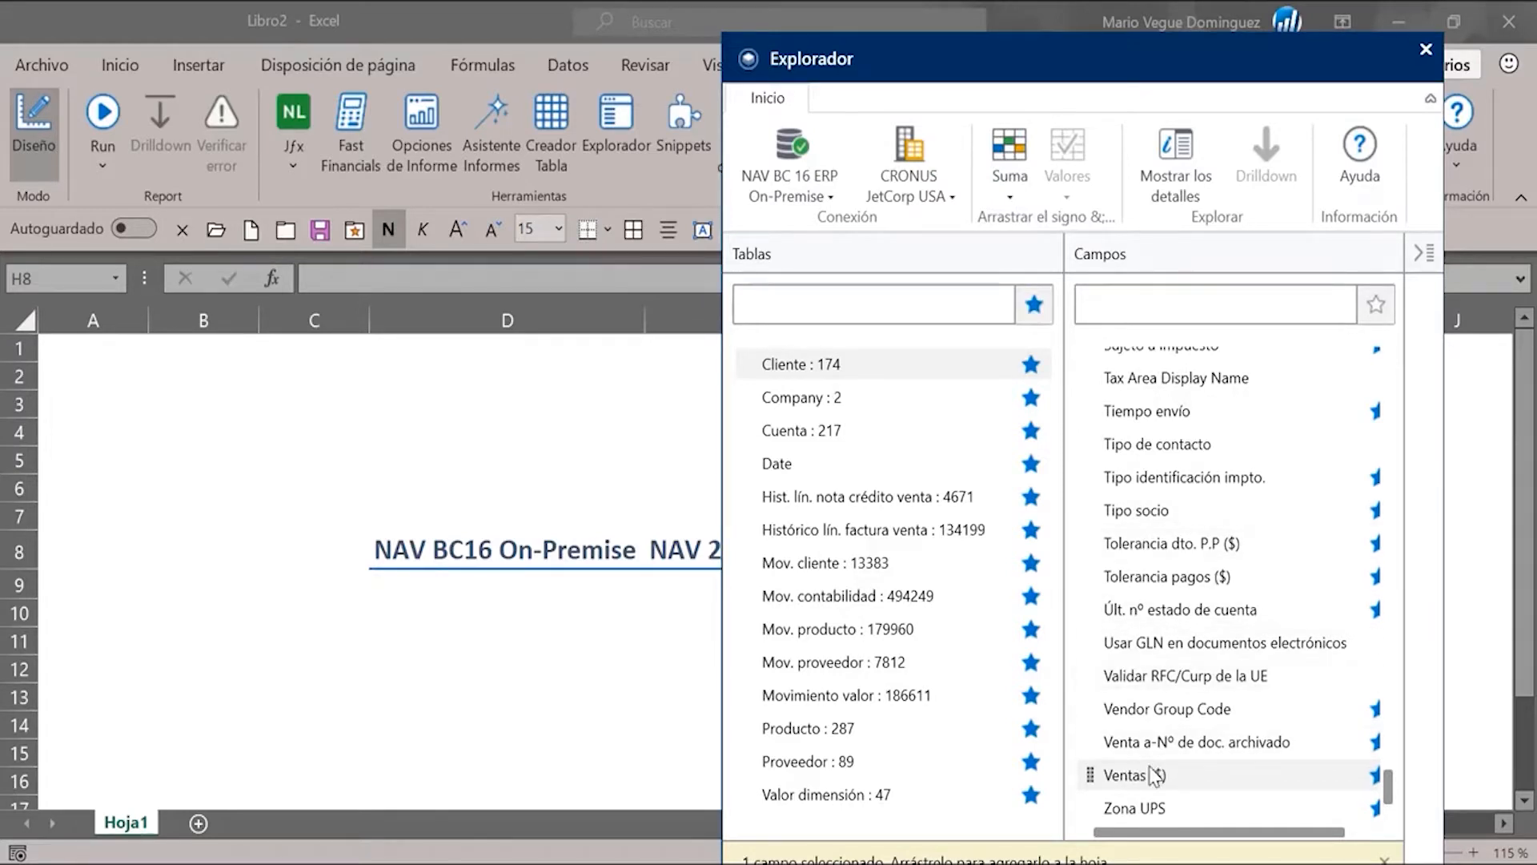
pyautogui.click(1125, 778)
pyautogui.moveTo(1124, 783); pyautogui.dragTo(478, 584)
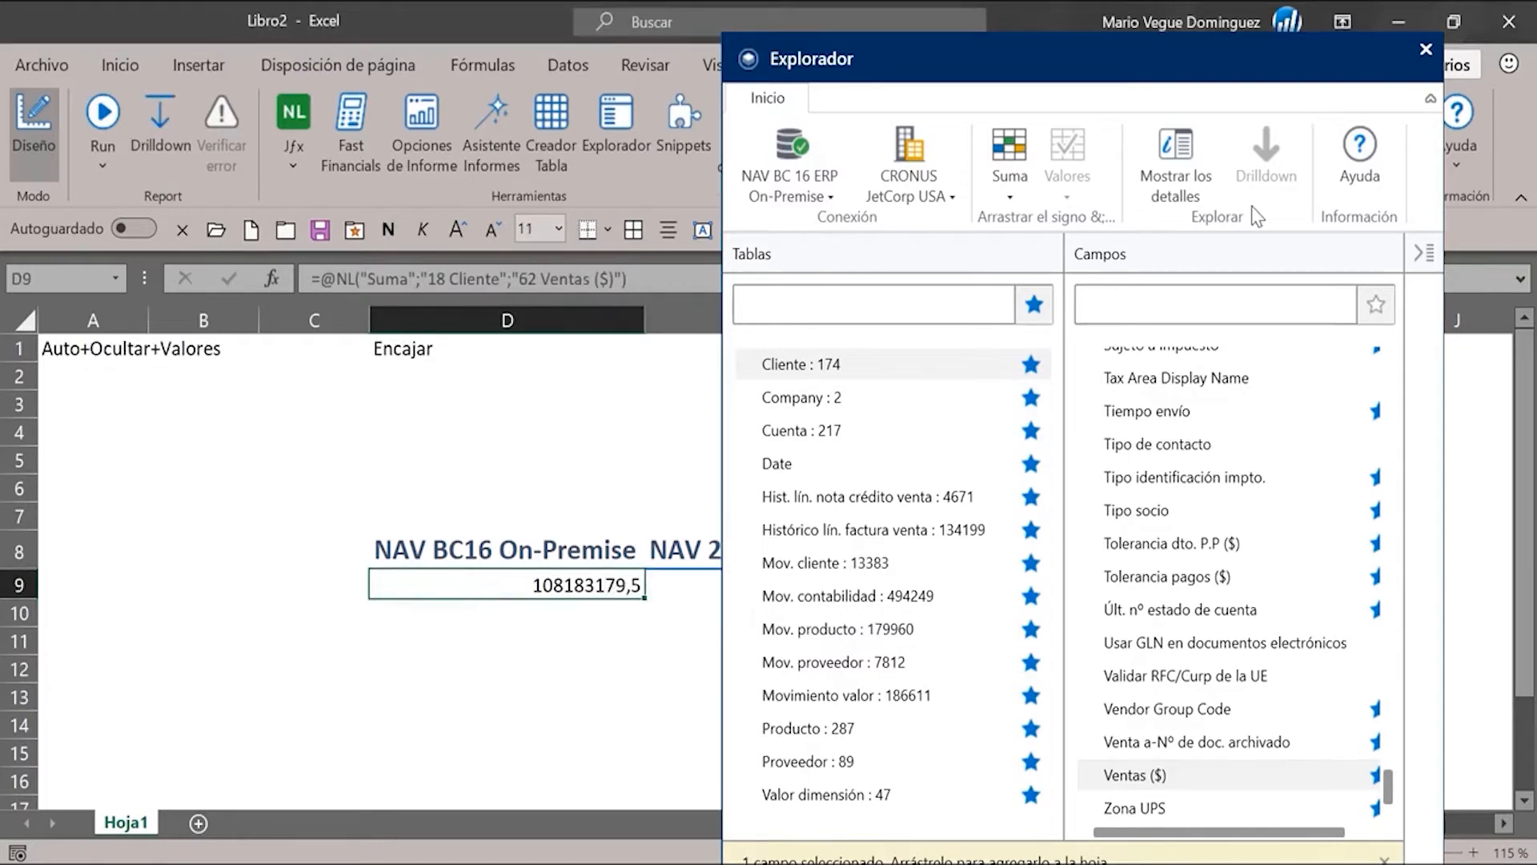
# - Close the Explorer and apply the euro accounting number format to cell D9
pyautogui.click(1424, 49)
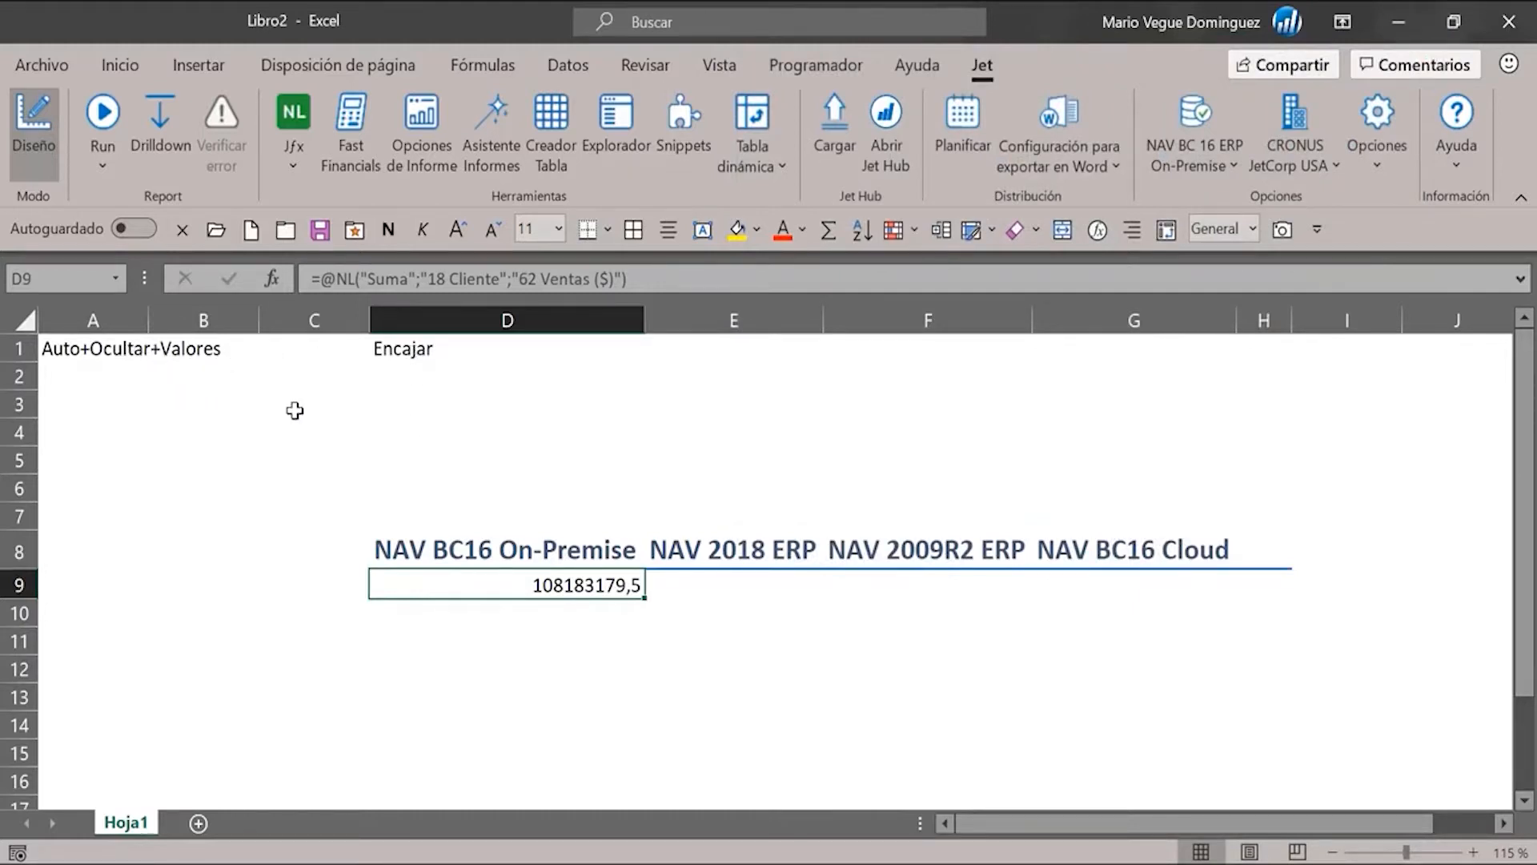
pyautogui.rightClick(558, 586)
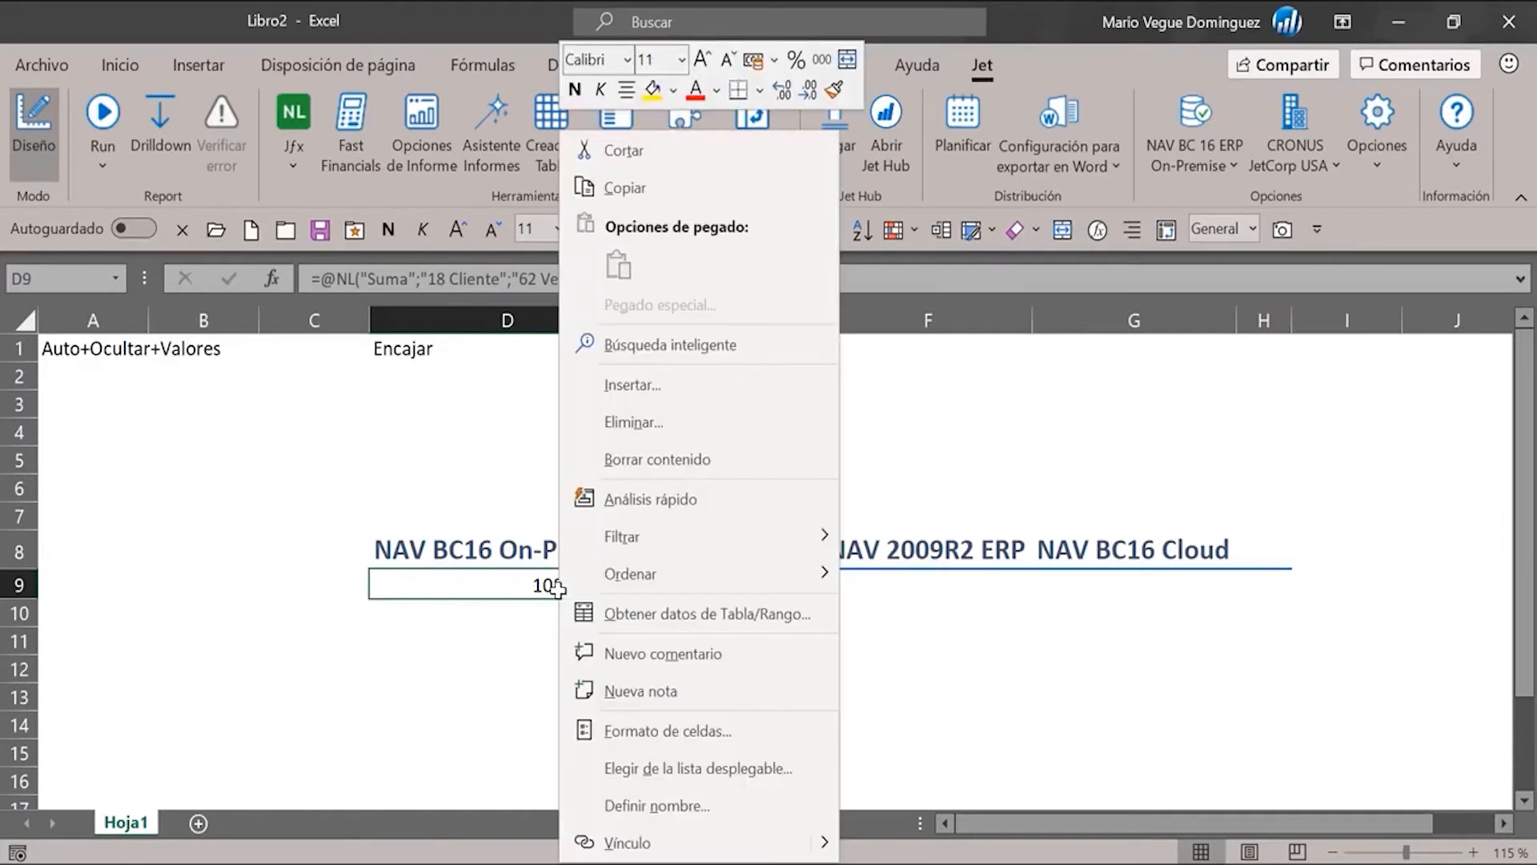
pyautogui.click(751, 61)
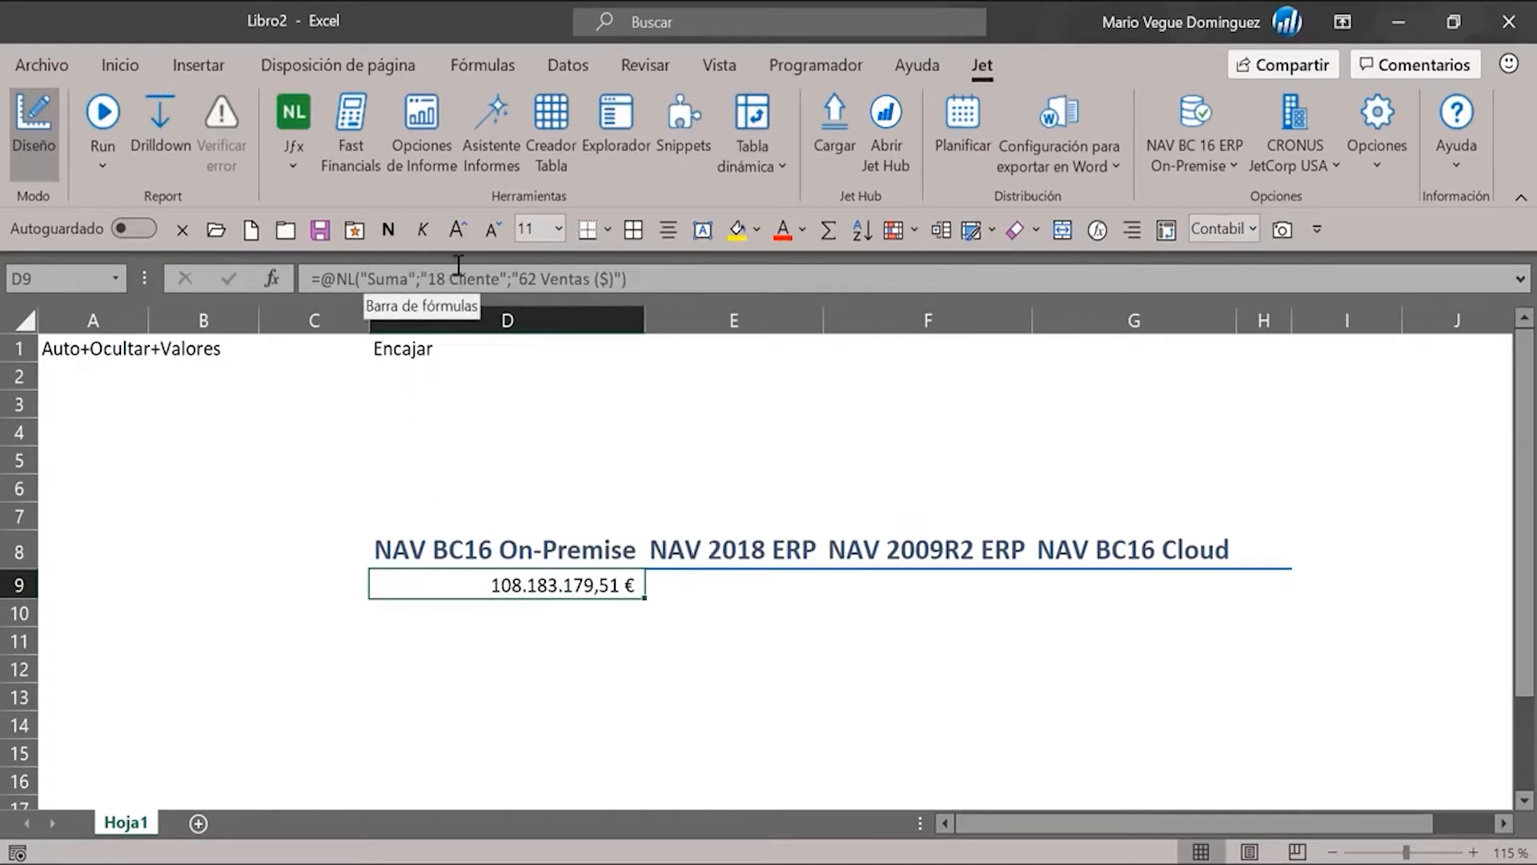
# - Review the Qué, Tabla and Campo Numérico arguments of cell D9's NL formula in the Jet function wizard
pyautogui.click(291, 112)
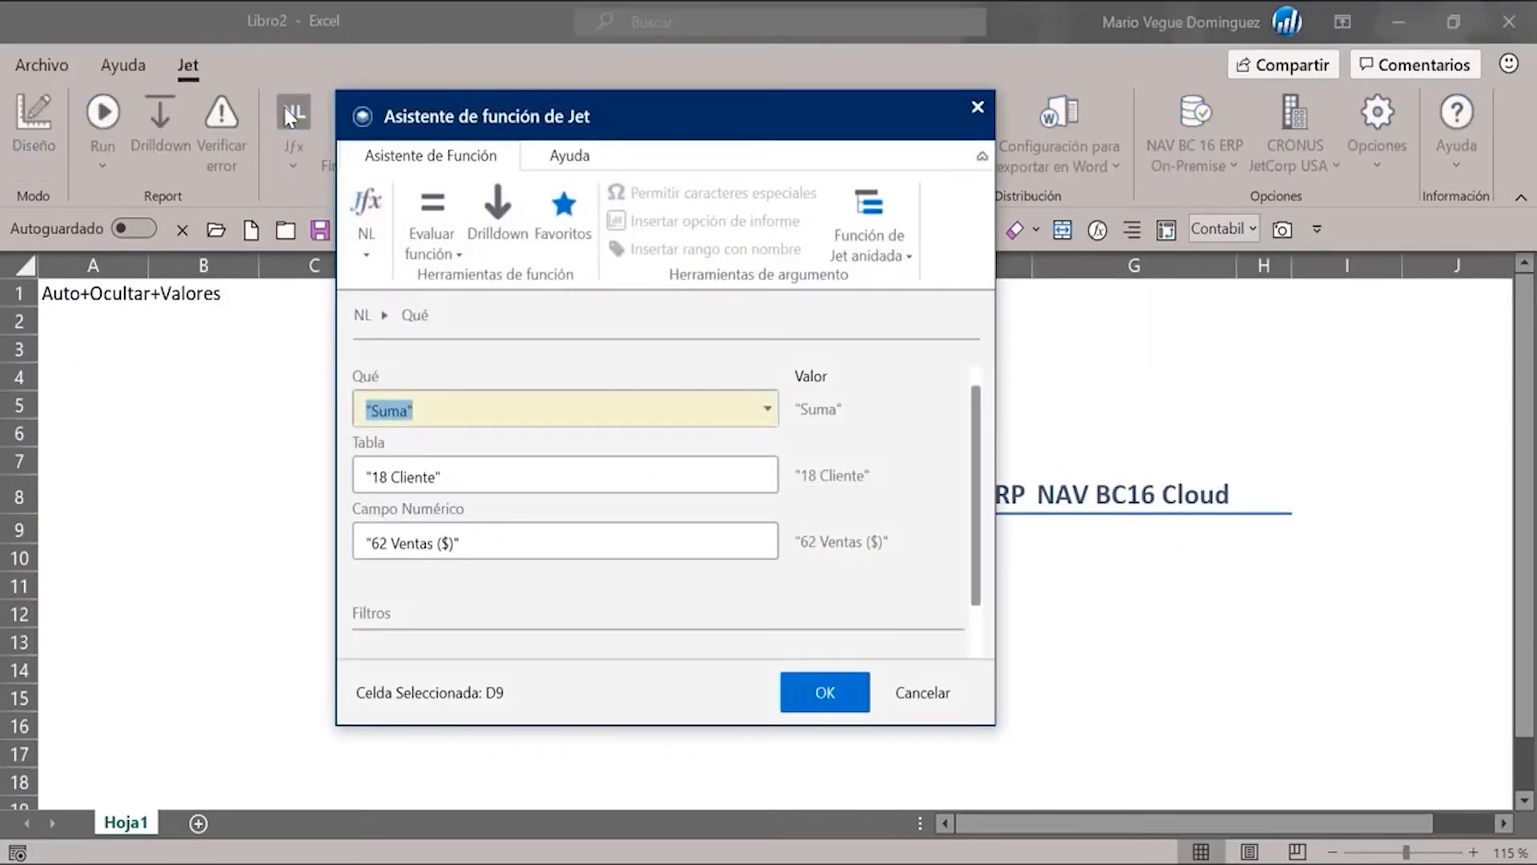
pyautogui.doubleClick(473, 418)
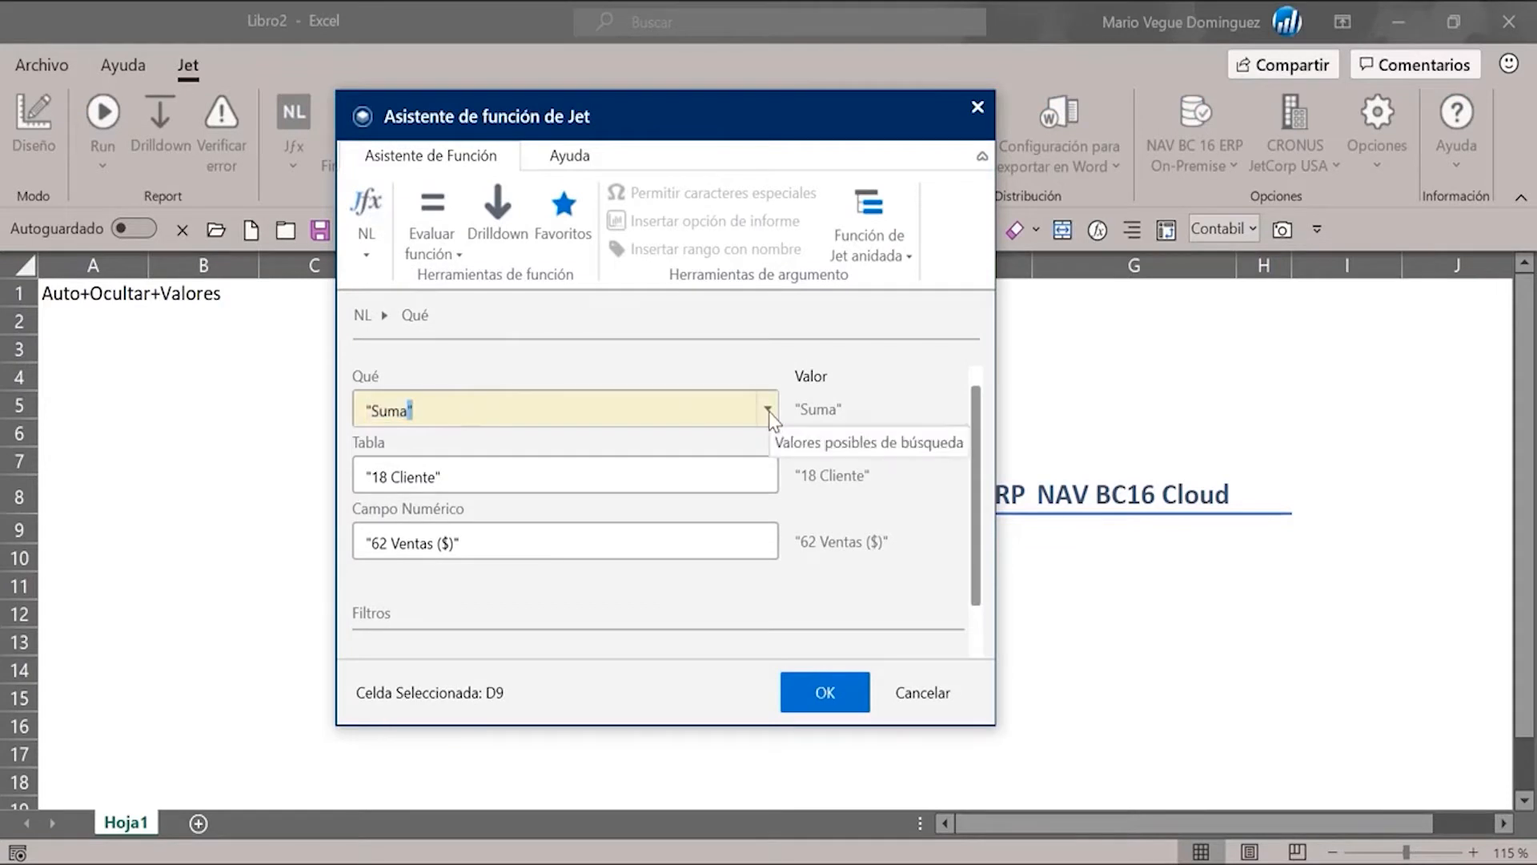
pyautogui.click(768, 412)
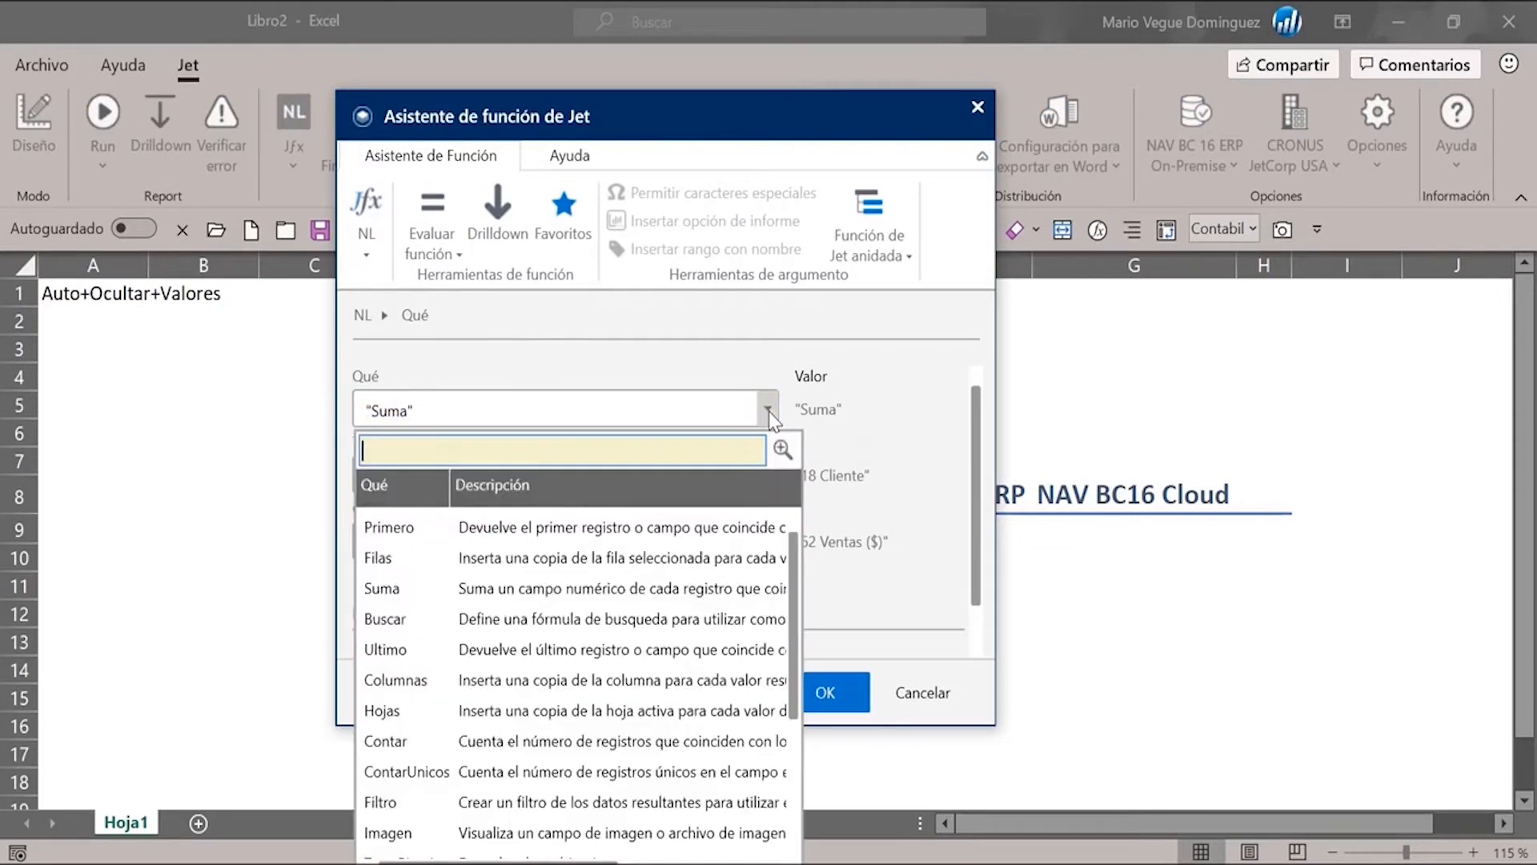
pyautogui.click(768, 411)
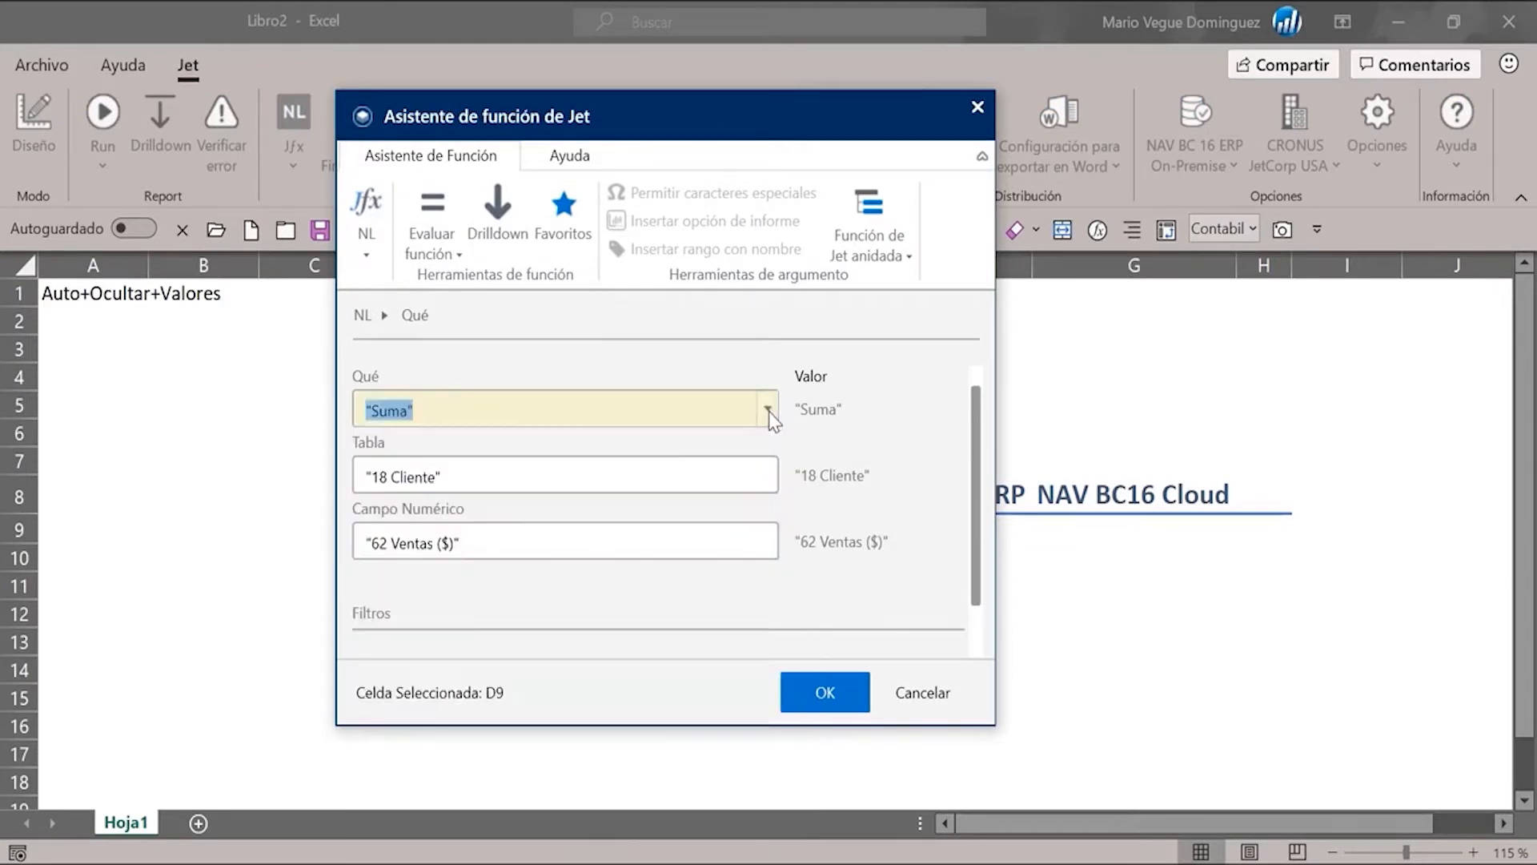
pyautogui.click(440, 470)
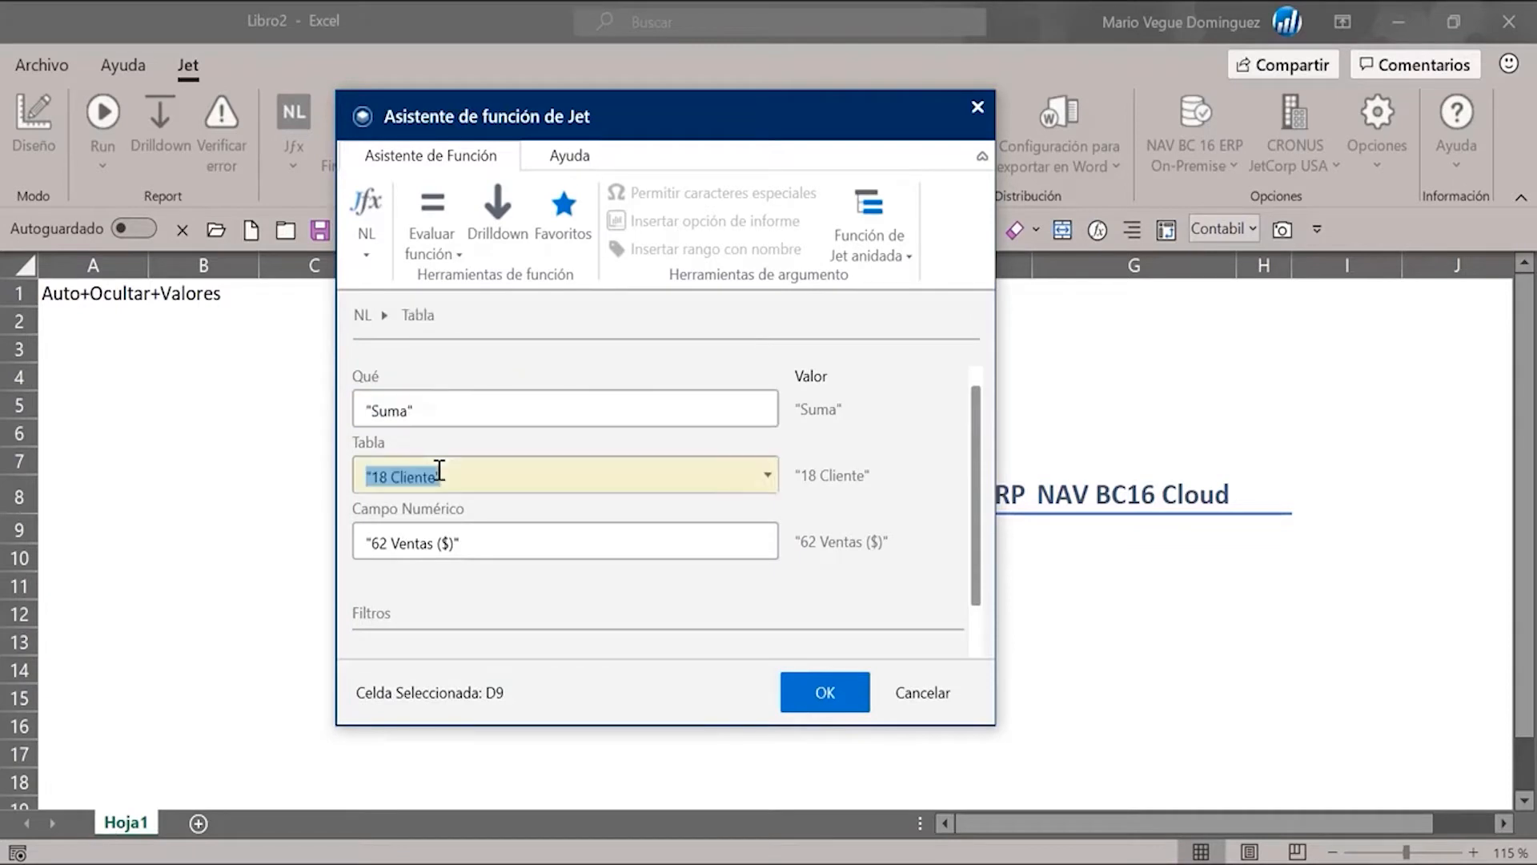
pyautogui.click(476, 545)
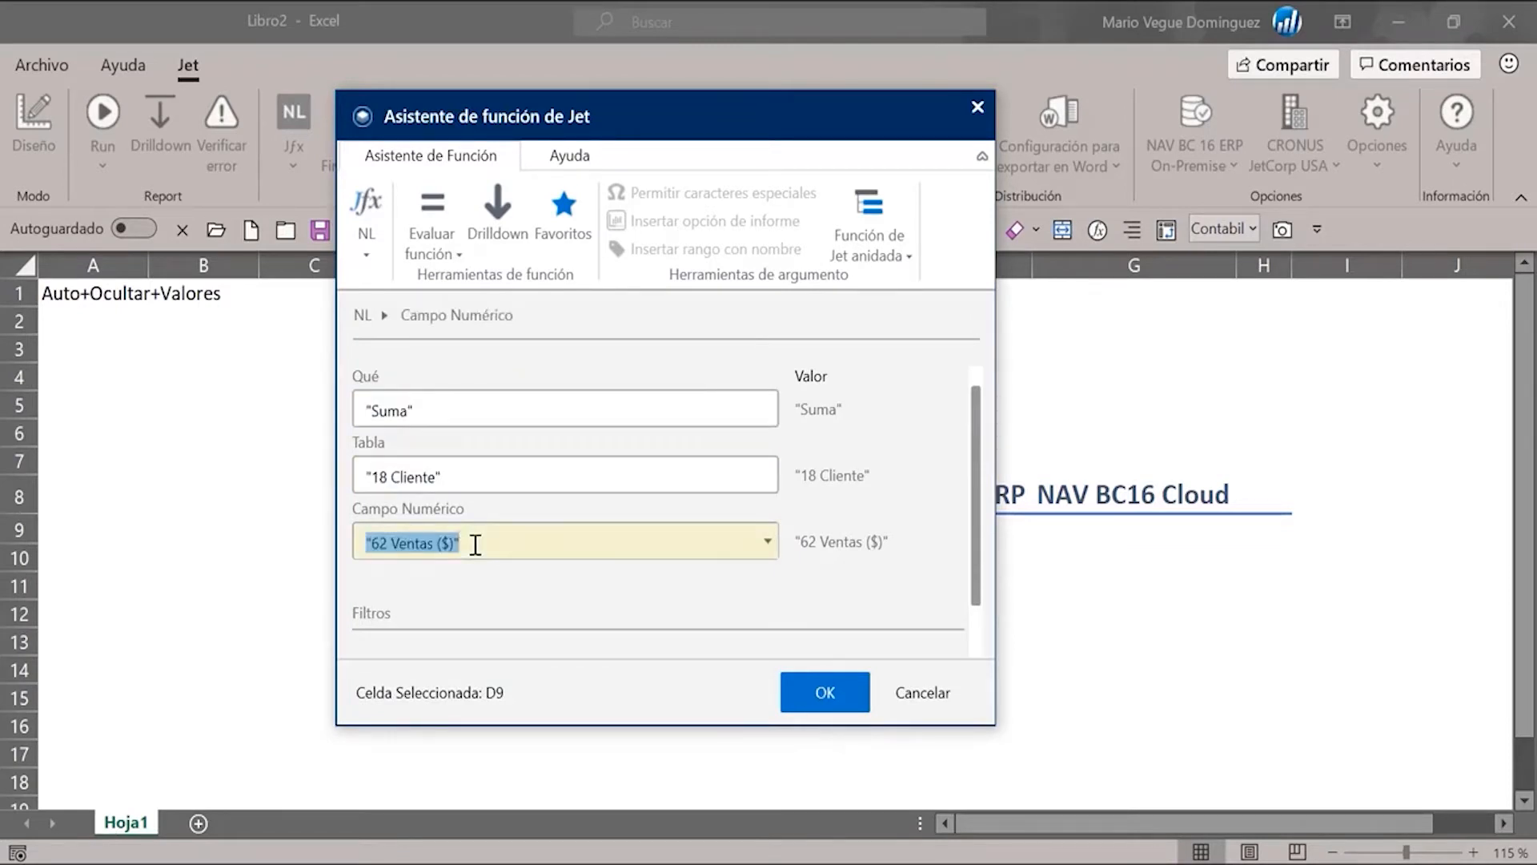
pyautogui.click(826, 693)
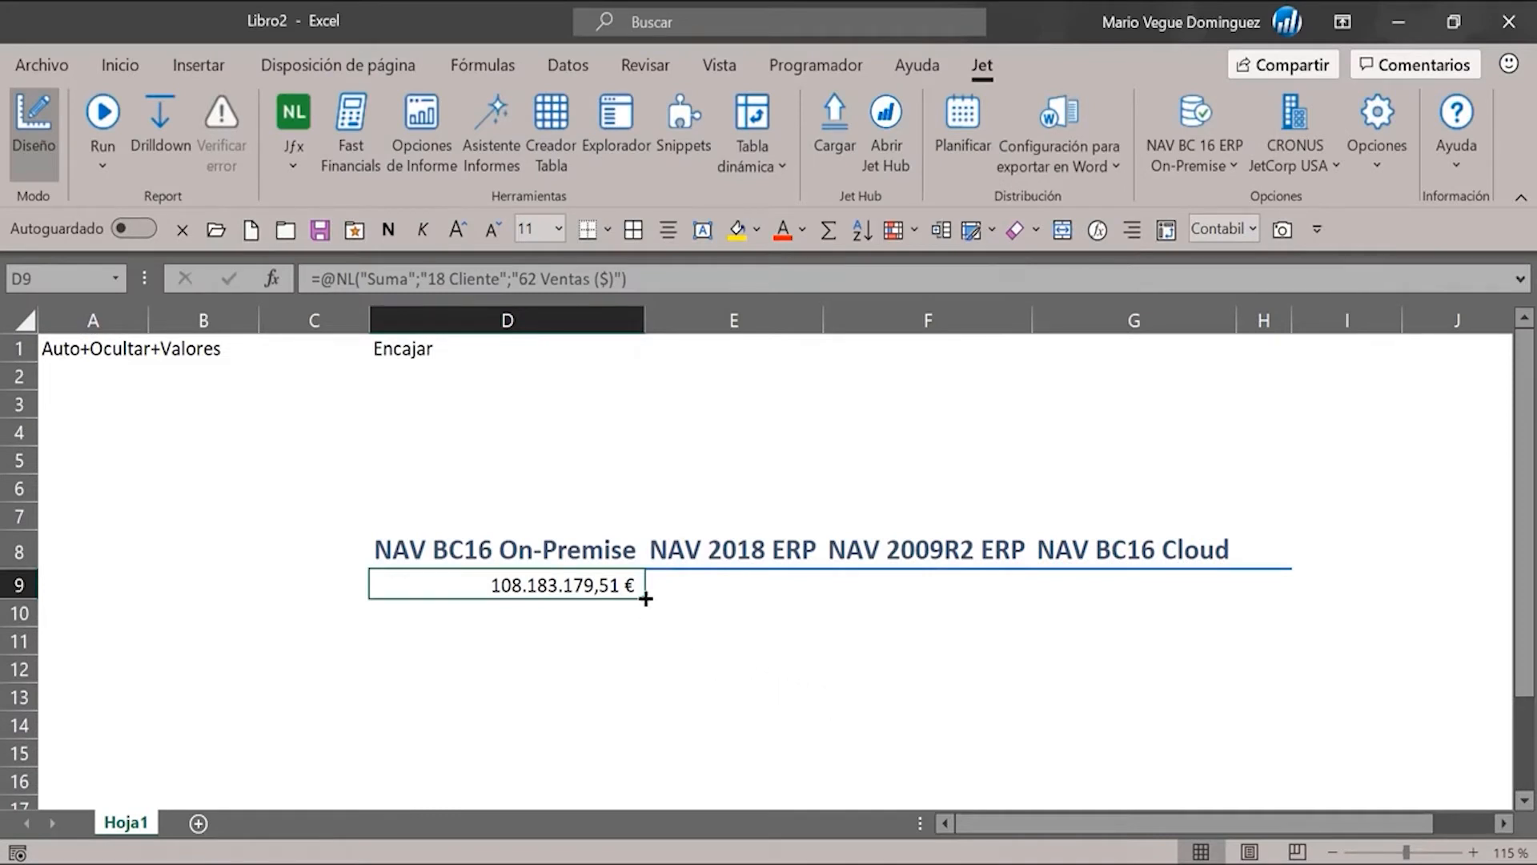
# - Copy the sales formula from D9 into E9, under NAV 2018 ERP, and select E9
pyautogui.moveTo(645, 598); pyautogui.dragTo(828, 600)
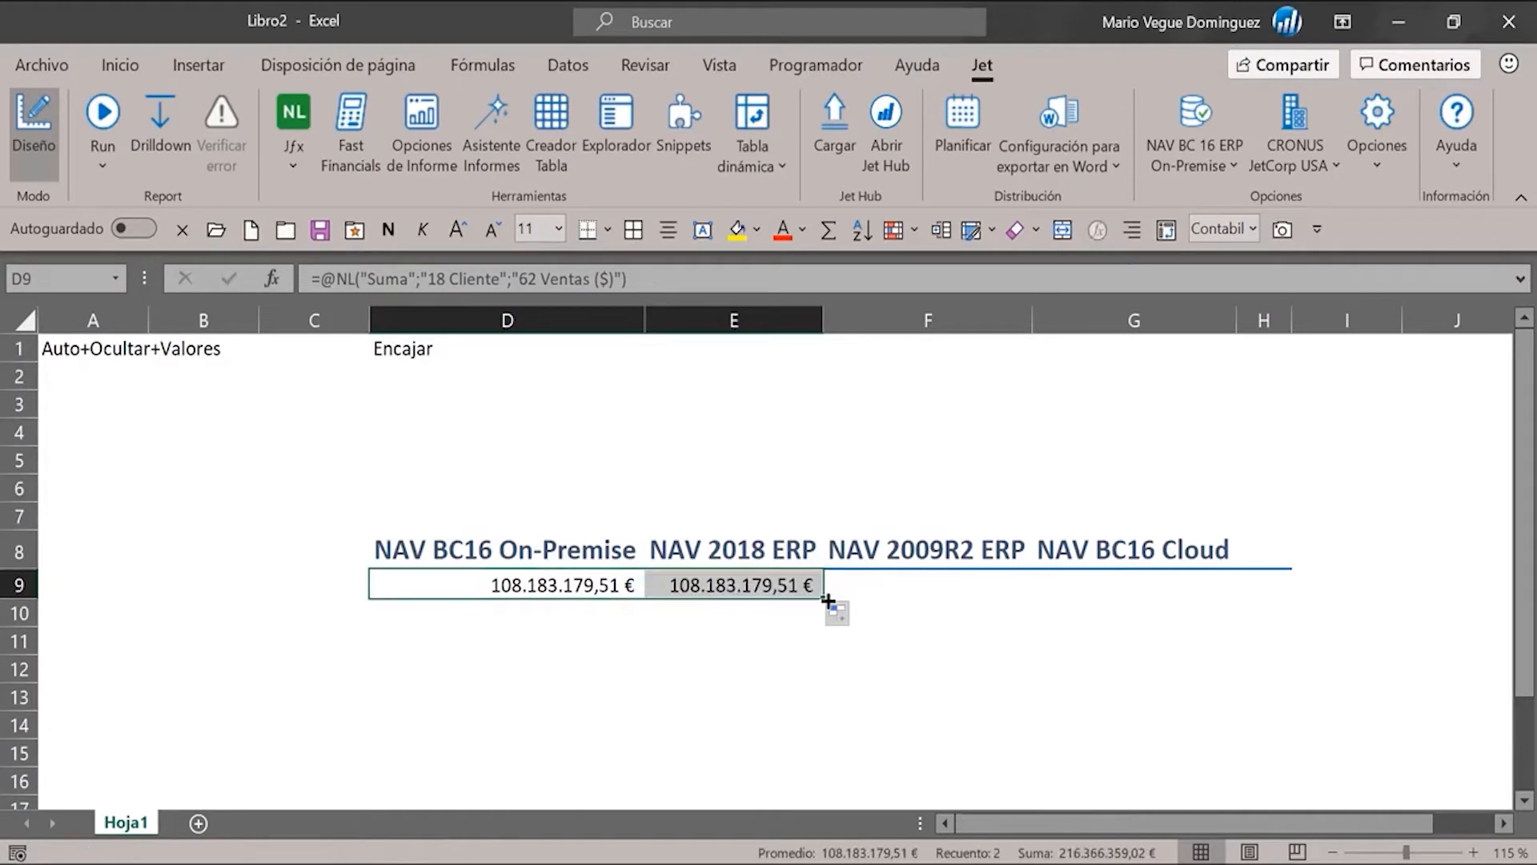
pyautogui.click(737, 578)
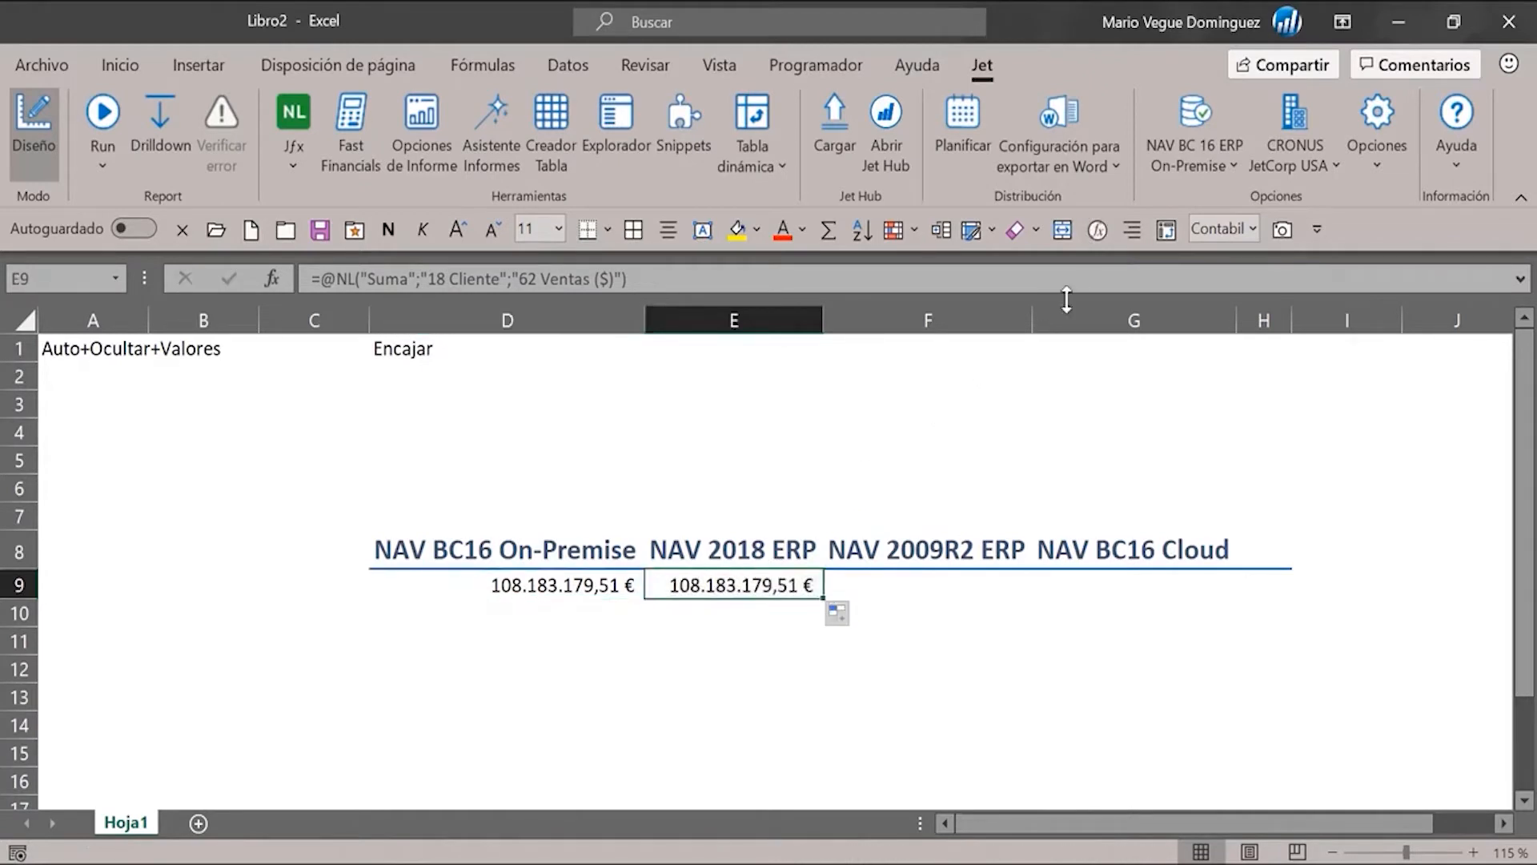
# - Open cell E9's NL formula in the Jet function wizard and add the Conexión= keyword as its first filter
pyautogui.click(1219, 133)
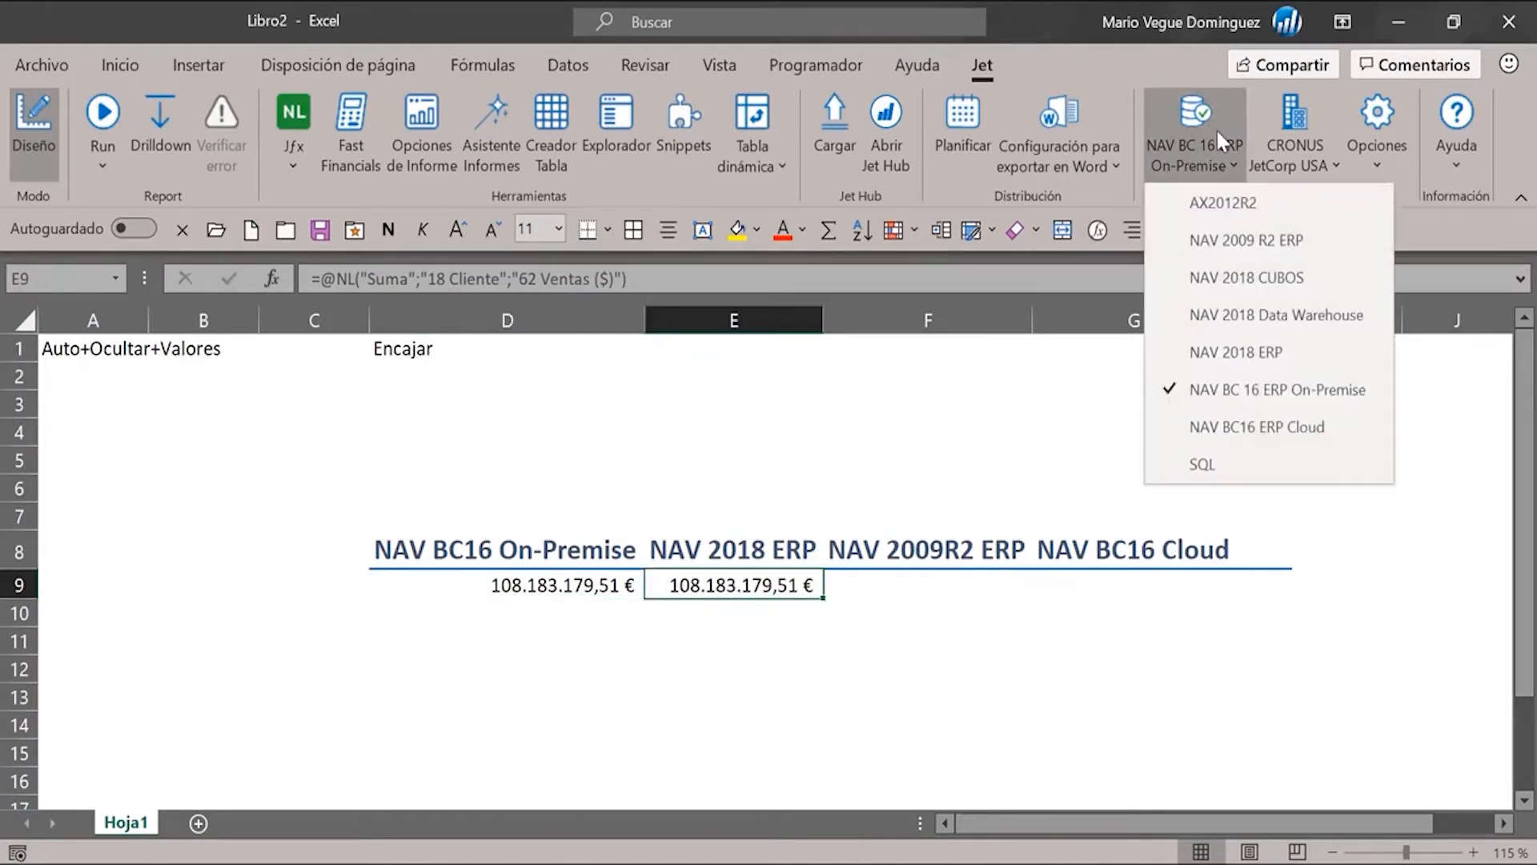
pyautogui.click(1353, 352)
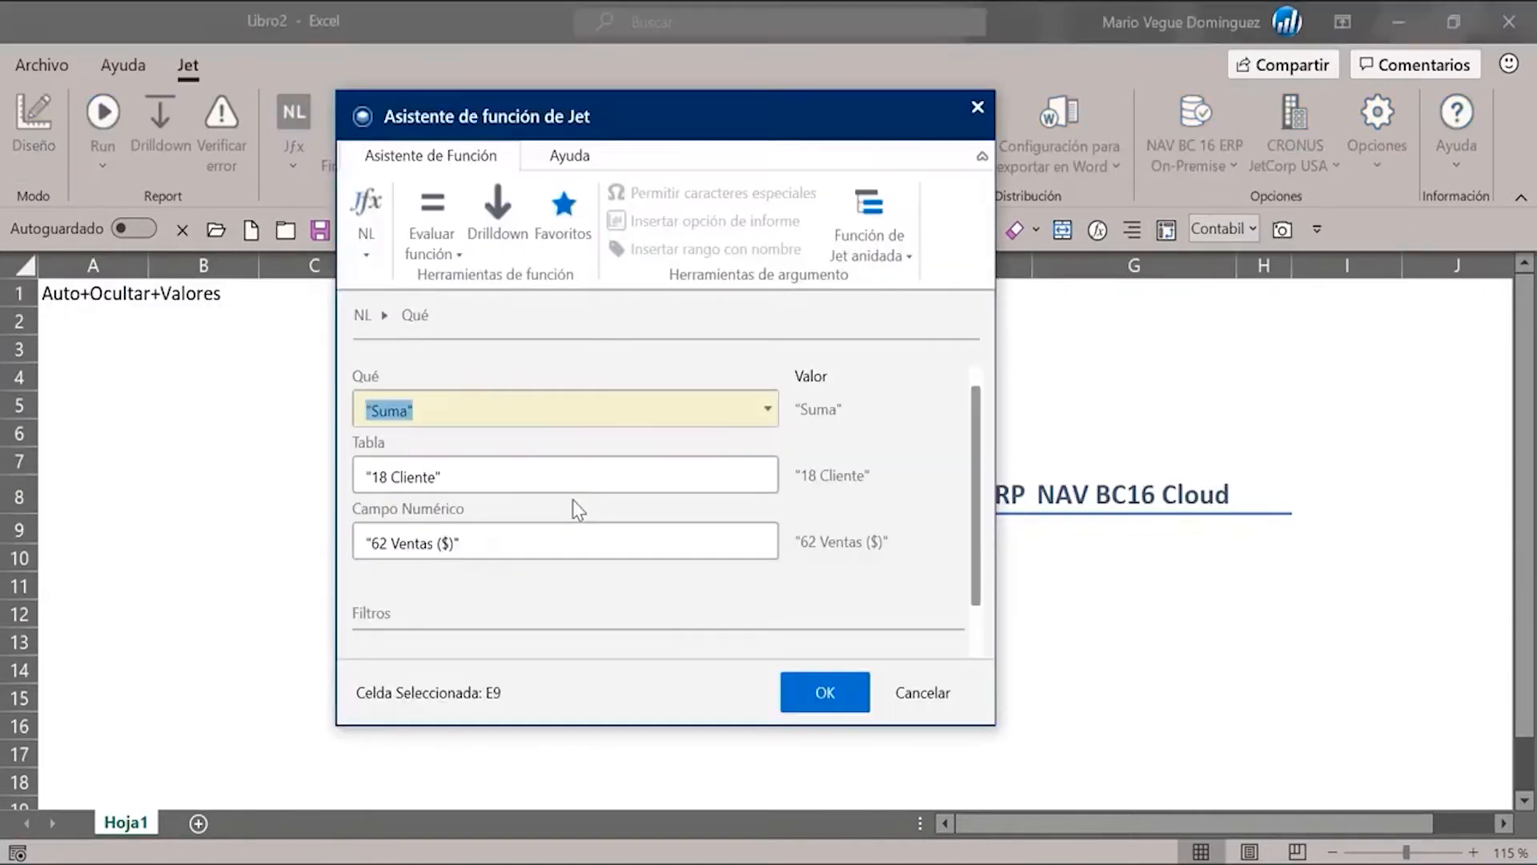
pyautogui.press('Tab')
pyautogui.press('Tab')
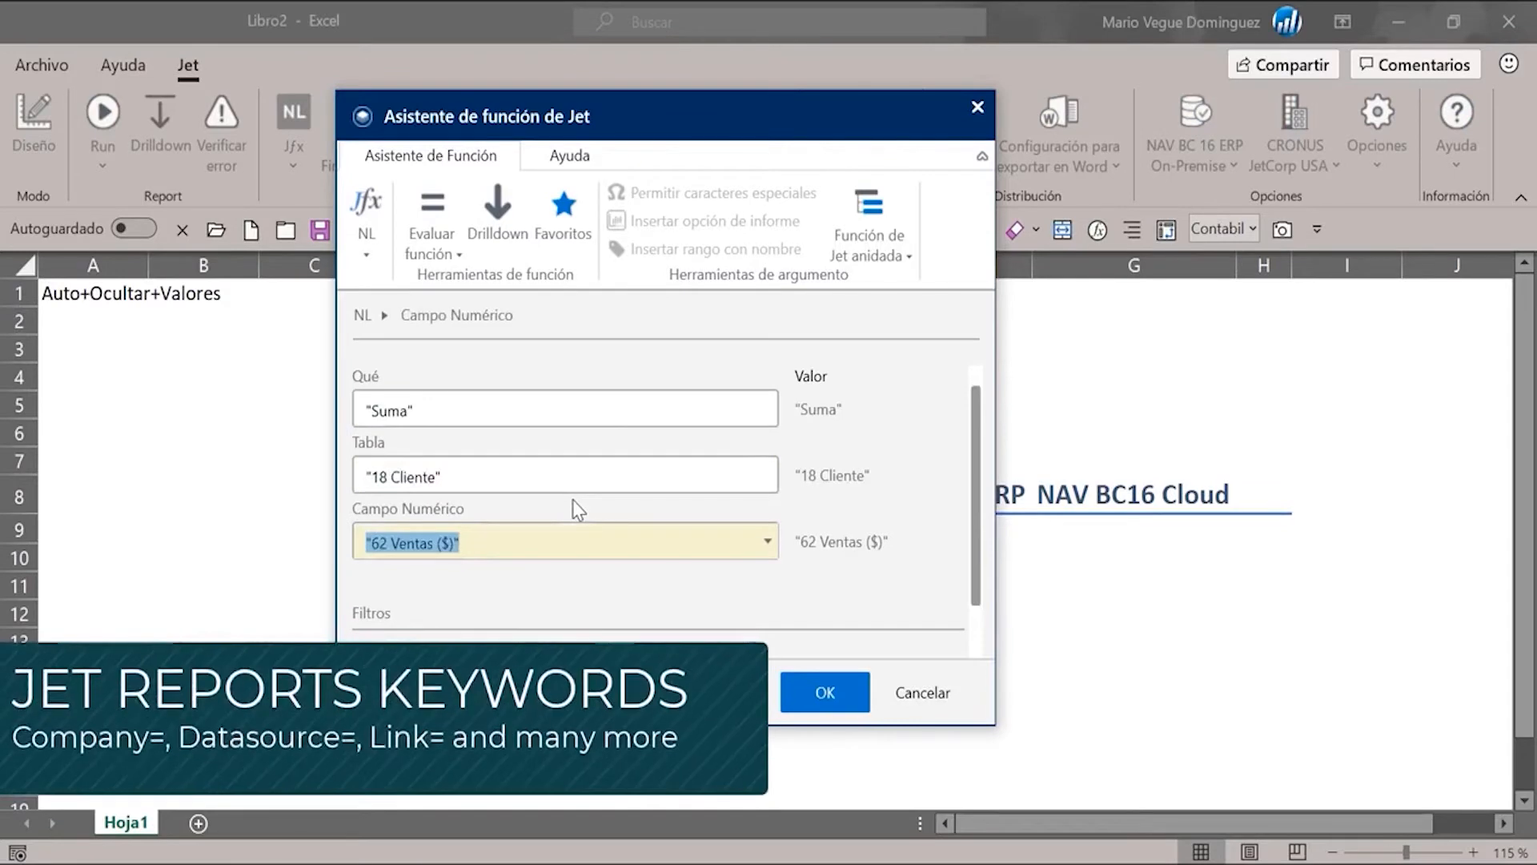
pyautogui.press('Tab')
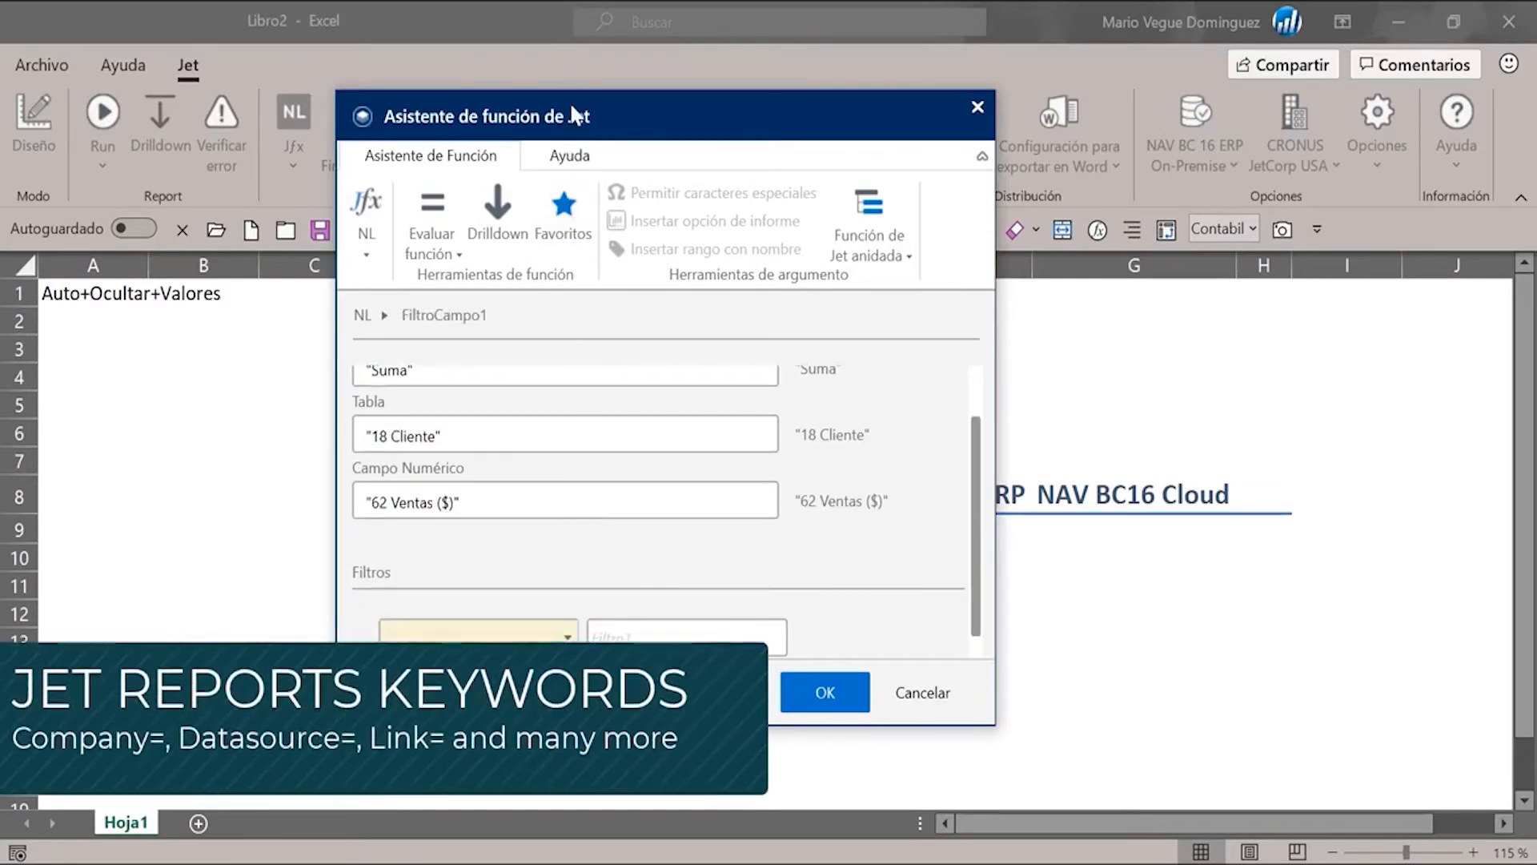
pyautogui.moveTo(569, 101); pyautogui.dragTo(1069, 133)
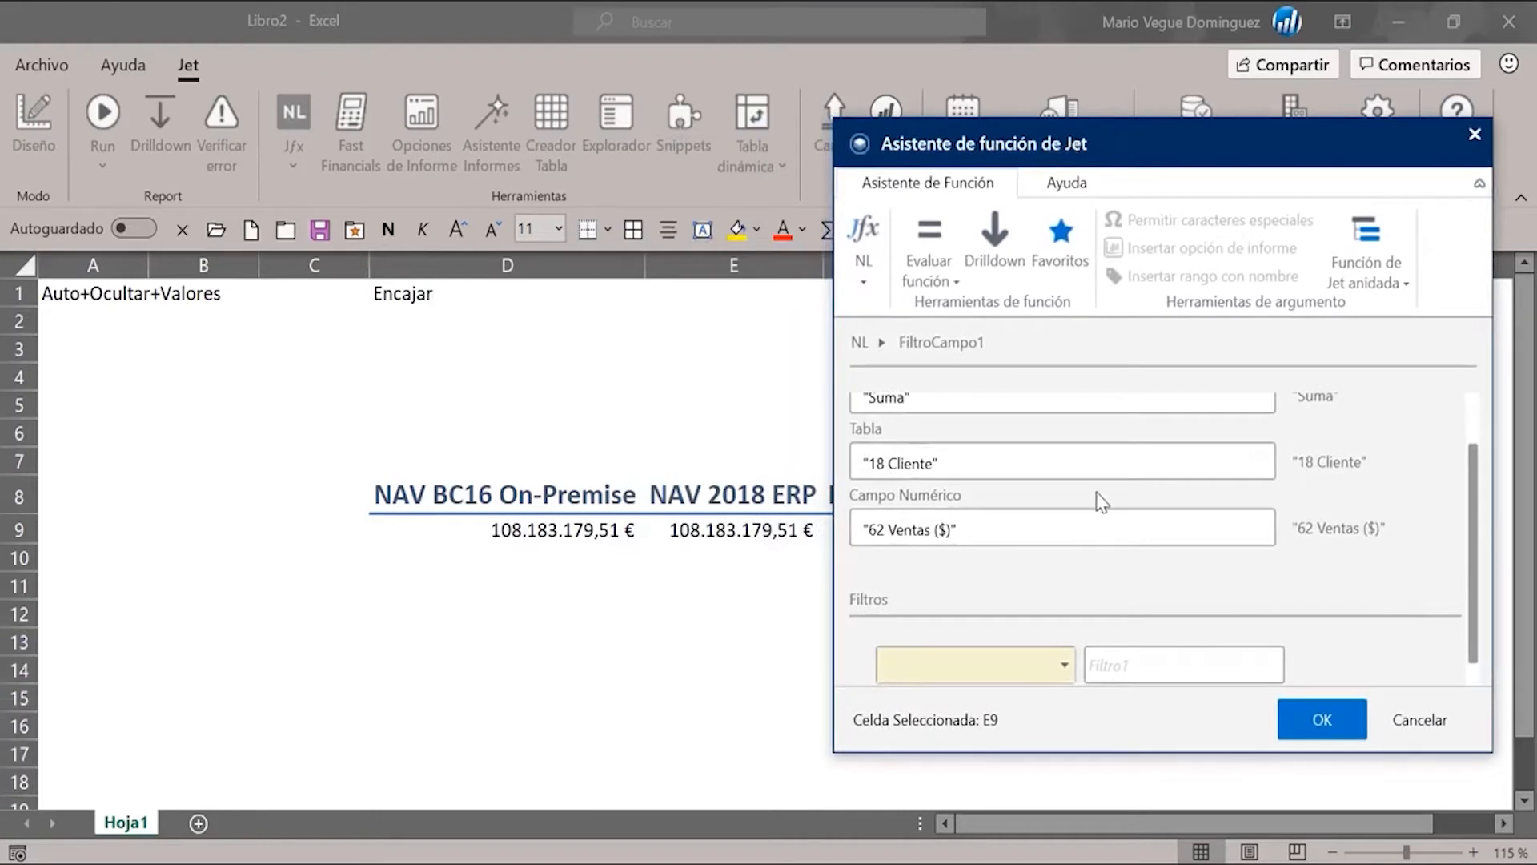
pyautogui.click(1068, 674)
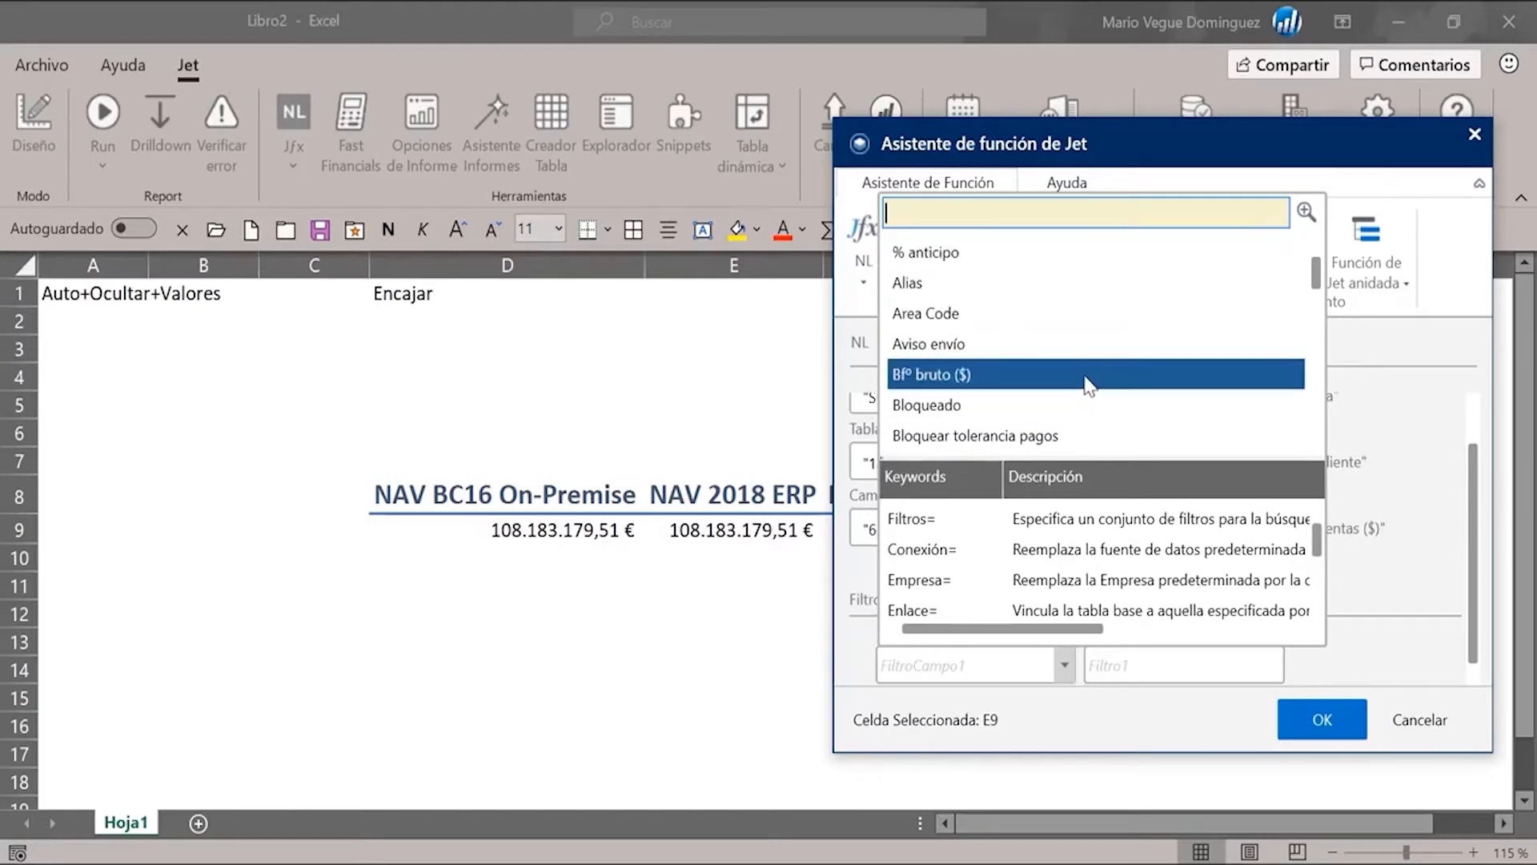
pyautogui.scroll(-15, 1091, 378)
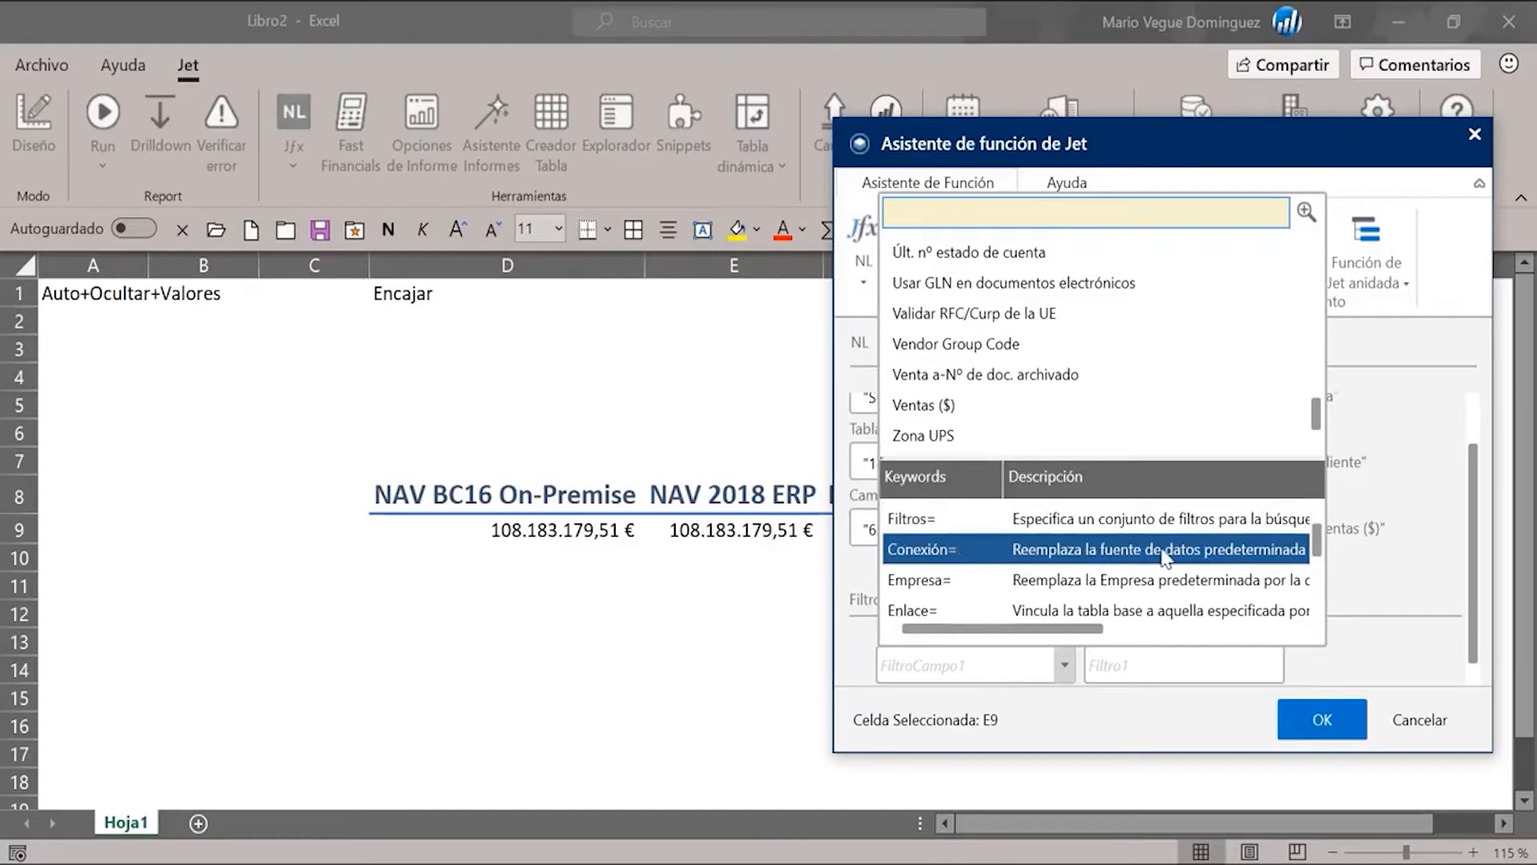
pyautogui.click(1292, 552)
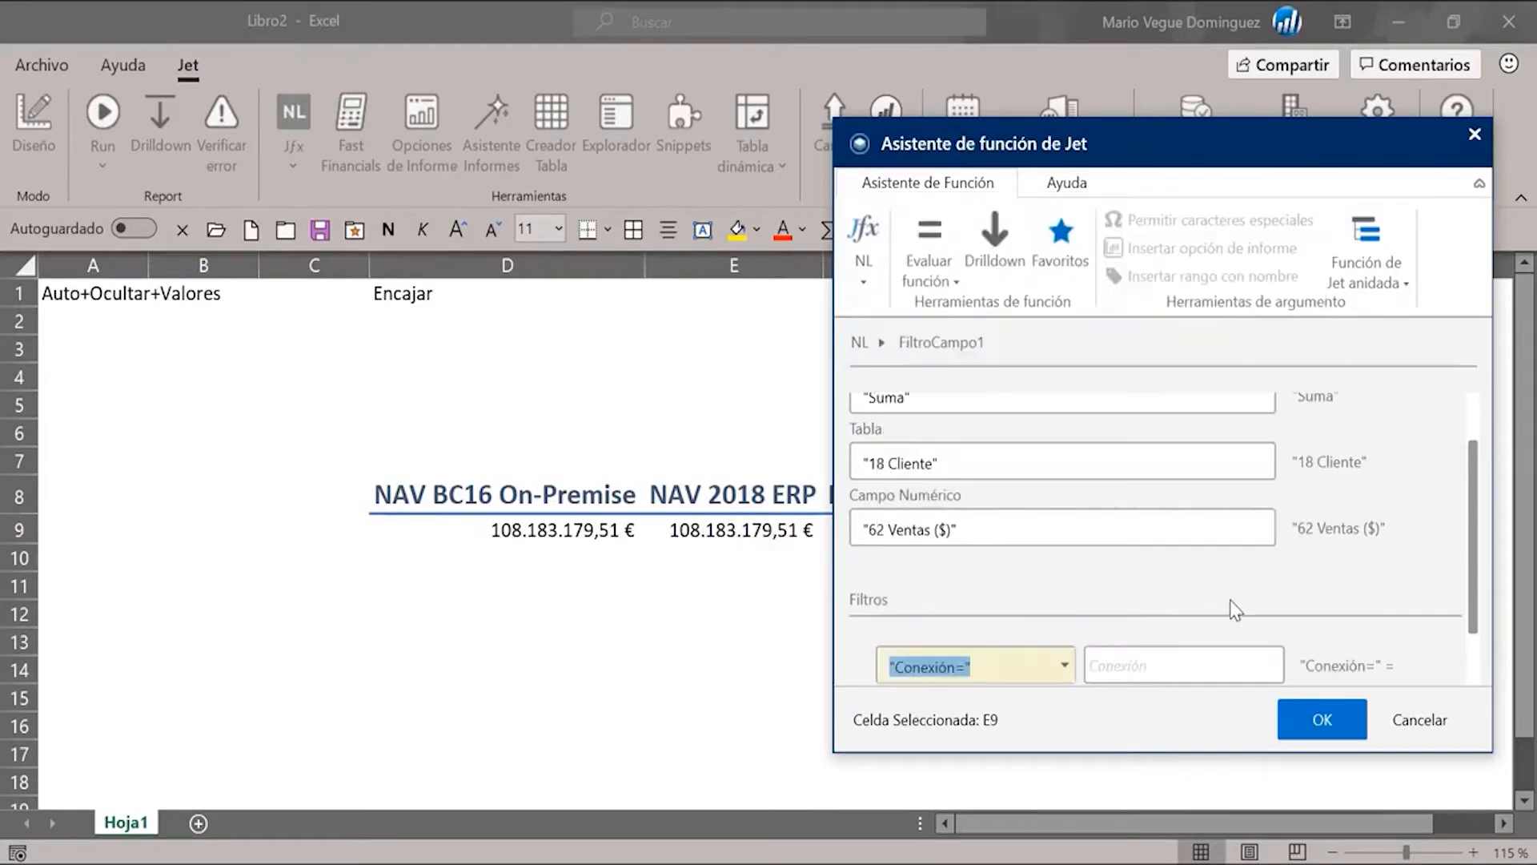
# - Set the Conexión= filter value to the row-locked reference E$8, the NAV 2018 ERP heading, and confirm E9's formula
pyautogui.click(1166, 672)
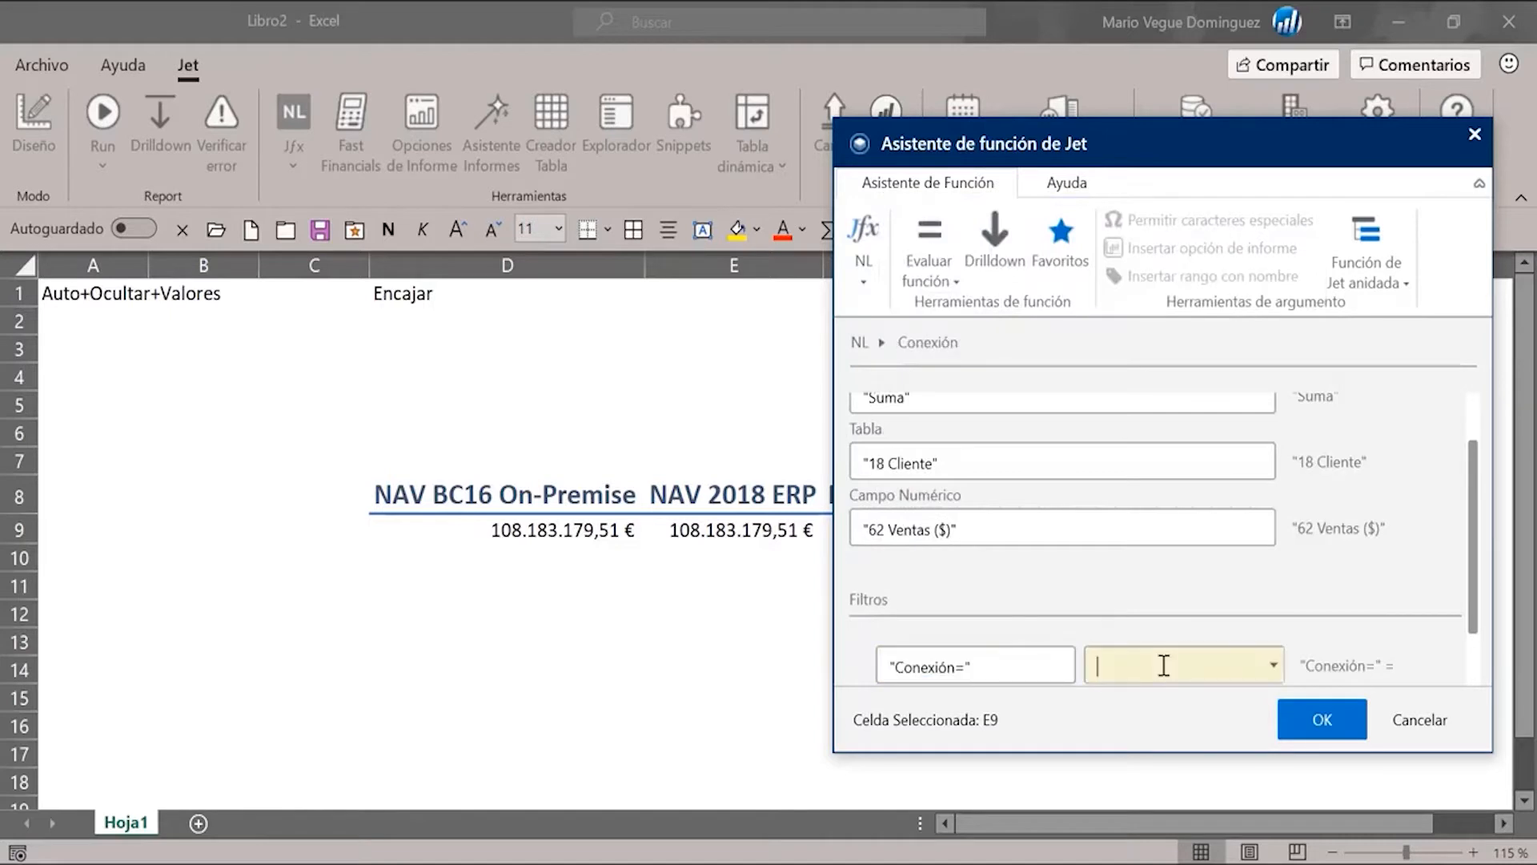
pyautogui.click(1266, 677)
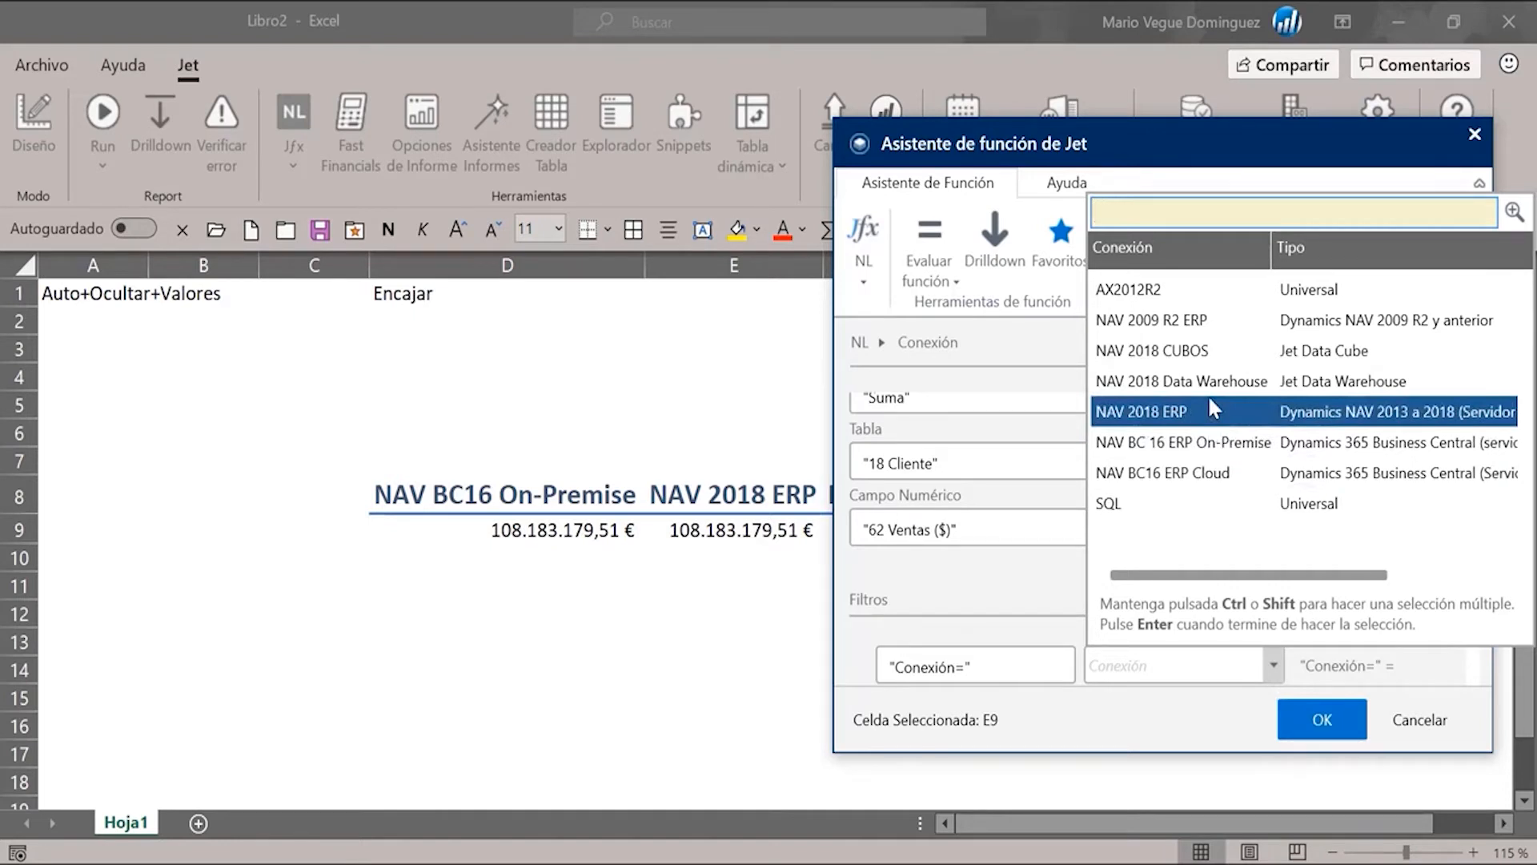
pyautogui.rightClick(1109, 676)
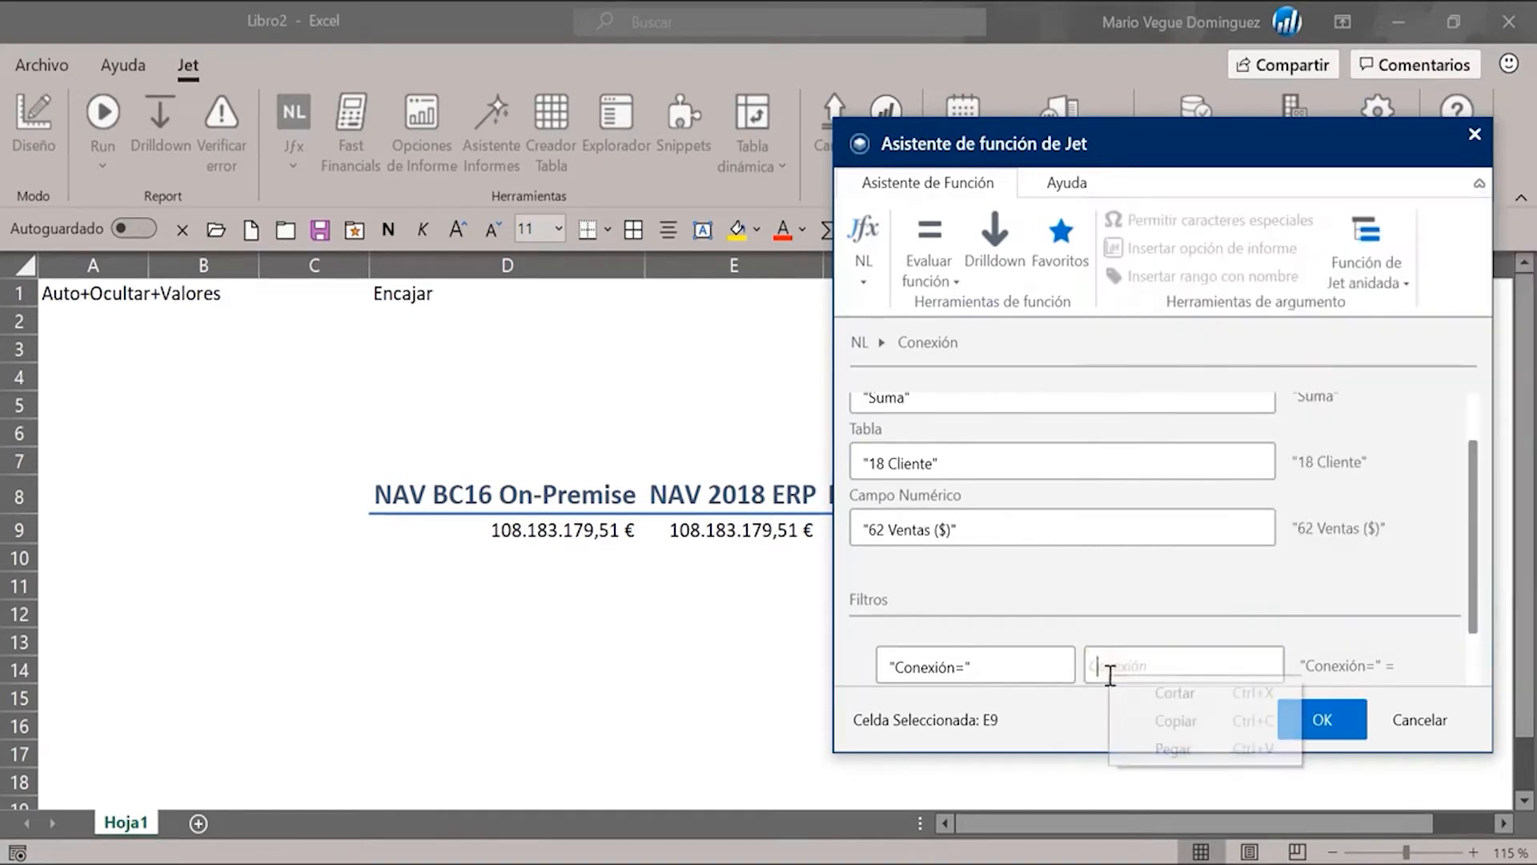
pyautogui.click(748, 499)
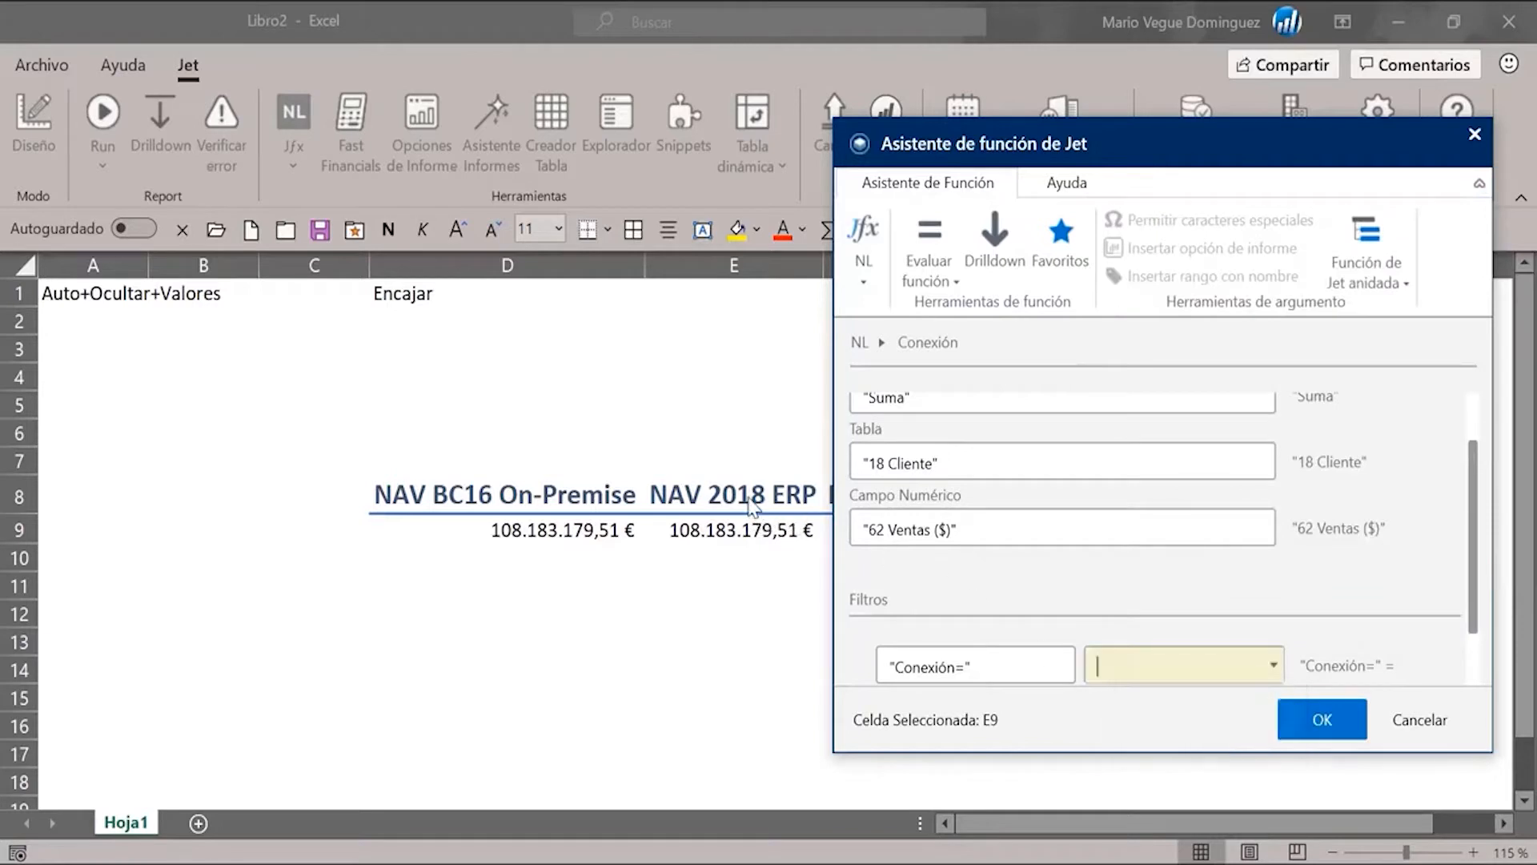
pyautogui.click(747, 496)
pyautogui.press('F4')
pyautogui.press('F4')
pyautogui.click(1306, 723)
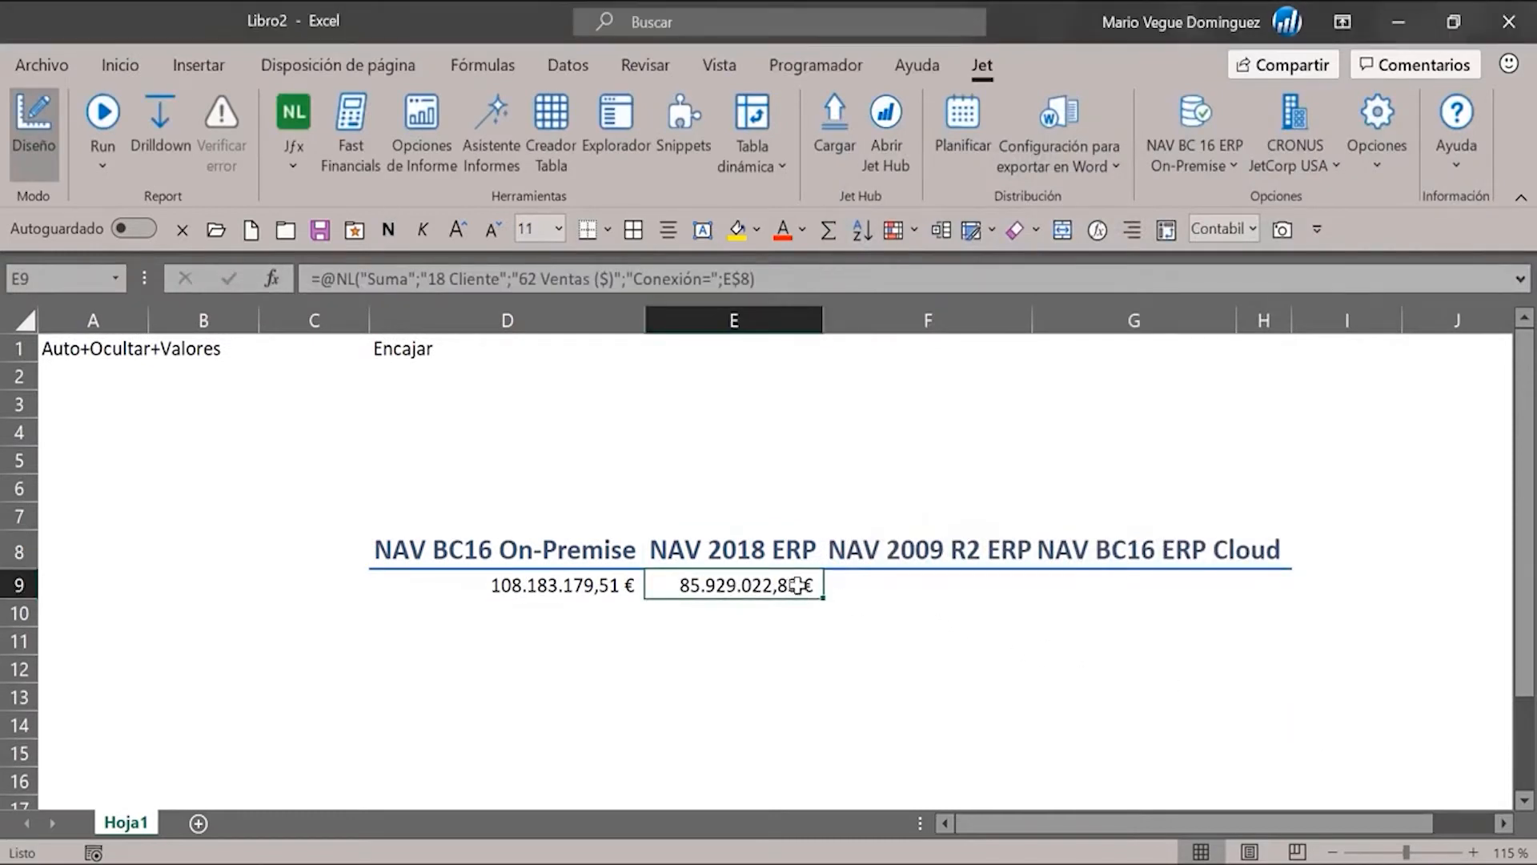
# - Fill the E9 sales formula across F9:G9 and copy the Encajar keyword from D1 across E1:G1
pyautogui.moveTo(825, 598); pyautogui.dragTo(1209, 578)
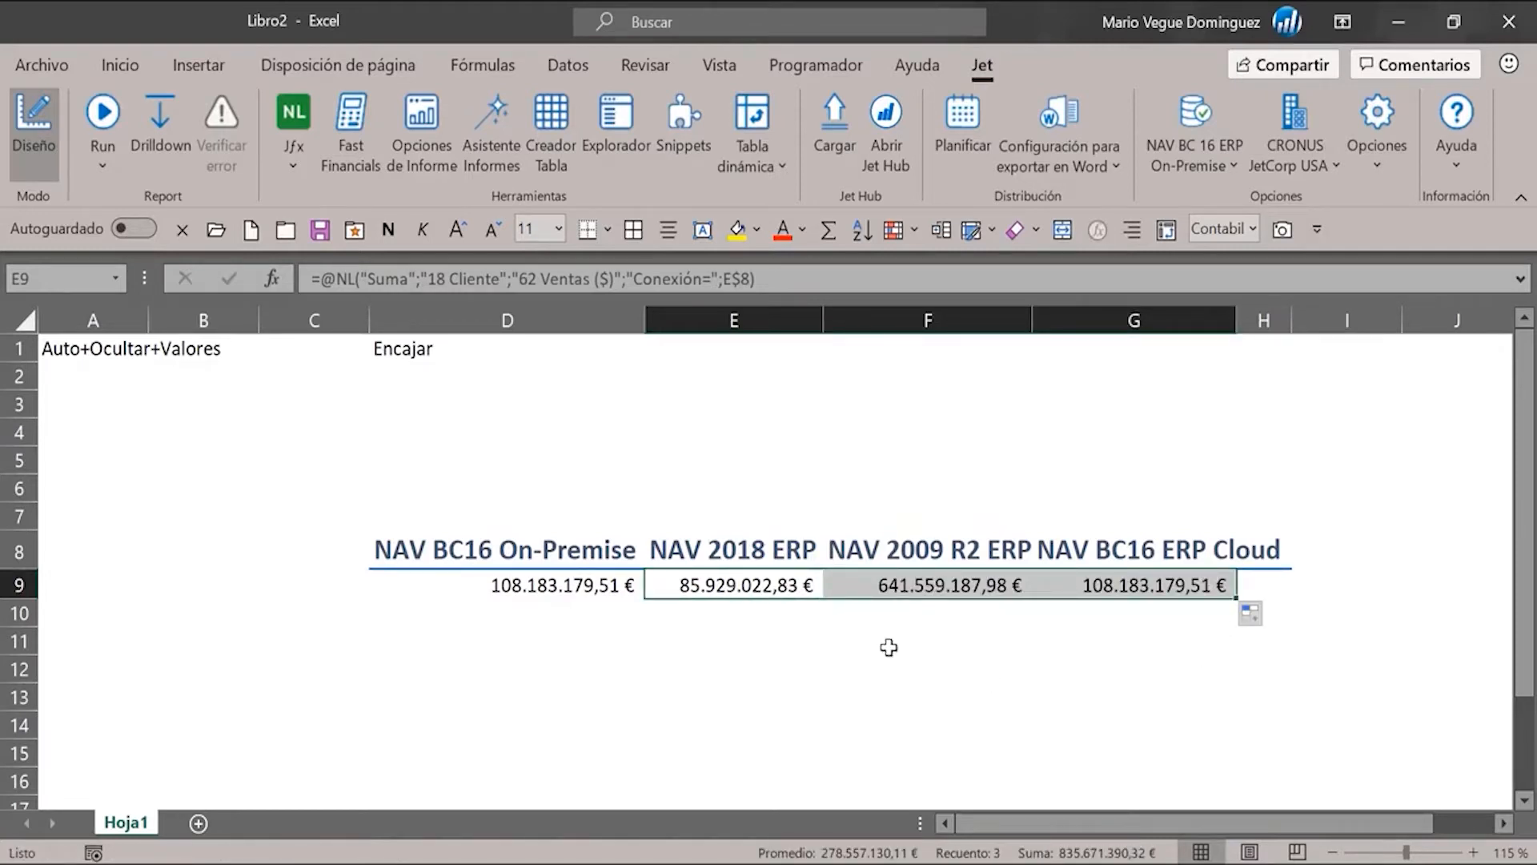
pyautogui.click(423, 351)
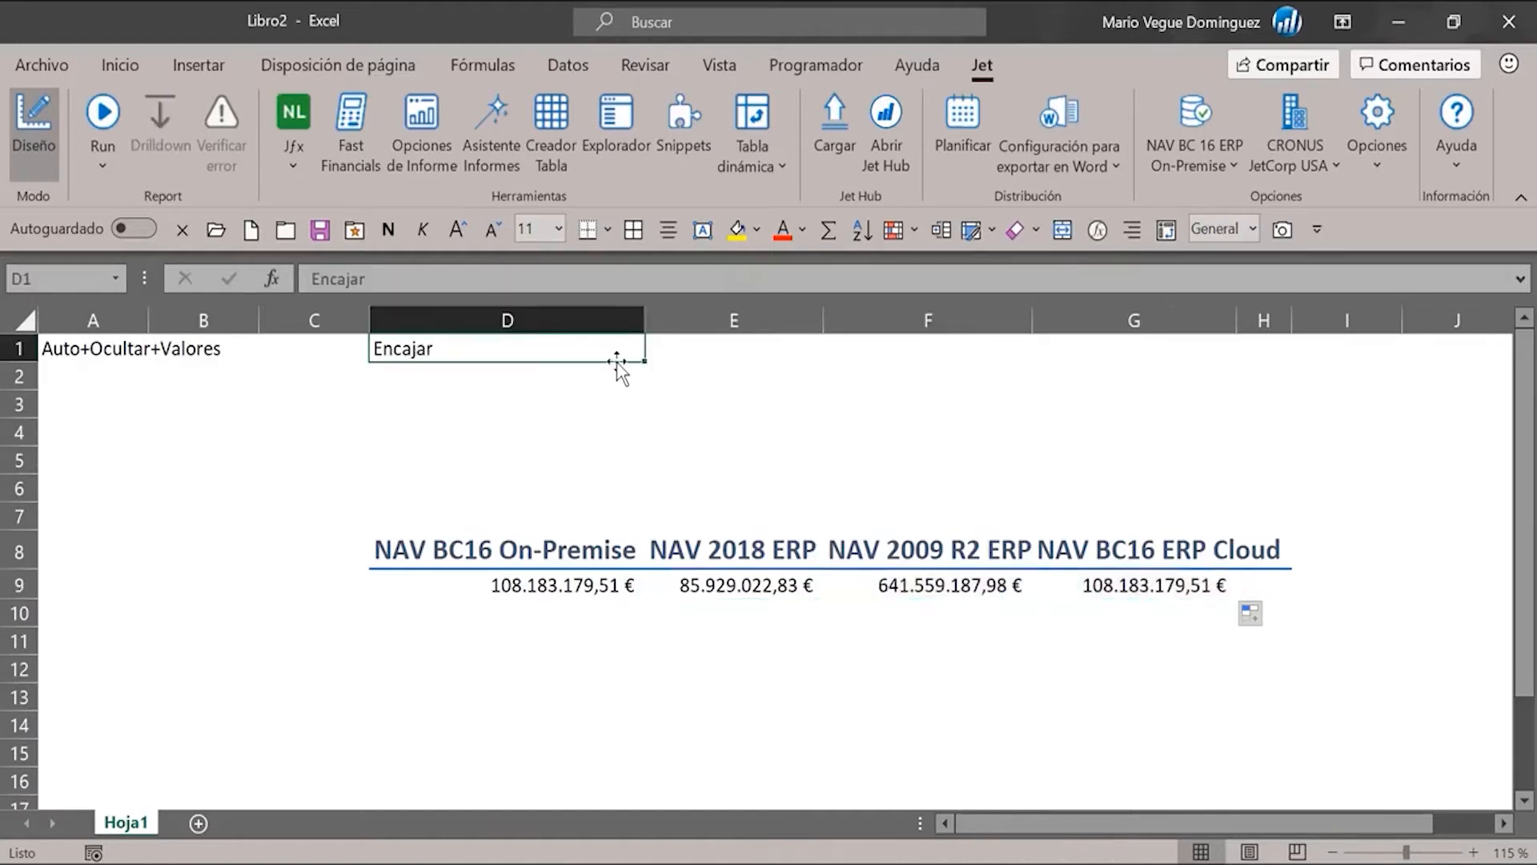
pyautogui.moveTo(645, 361); pyautogui.dragTo(1186, 359)
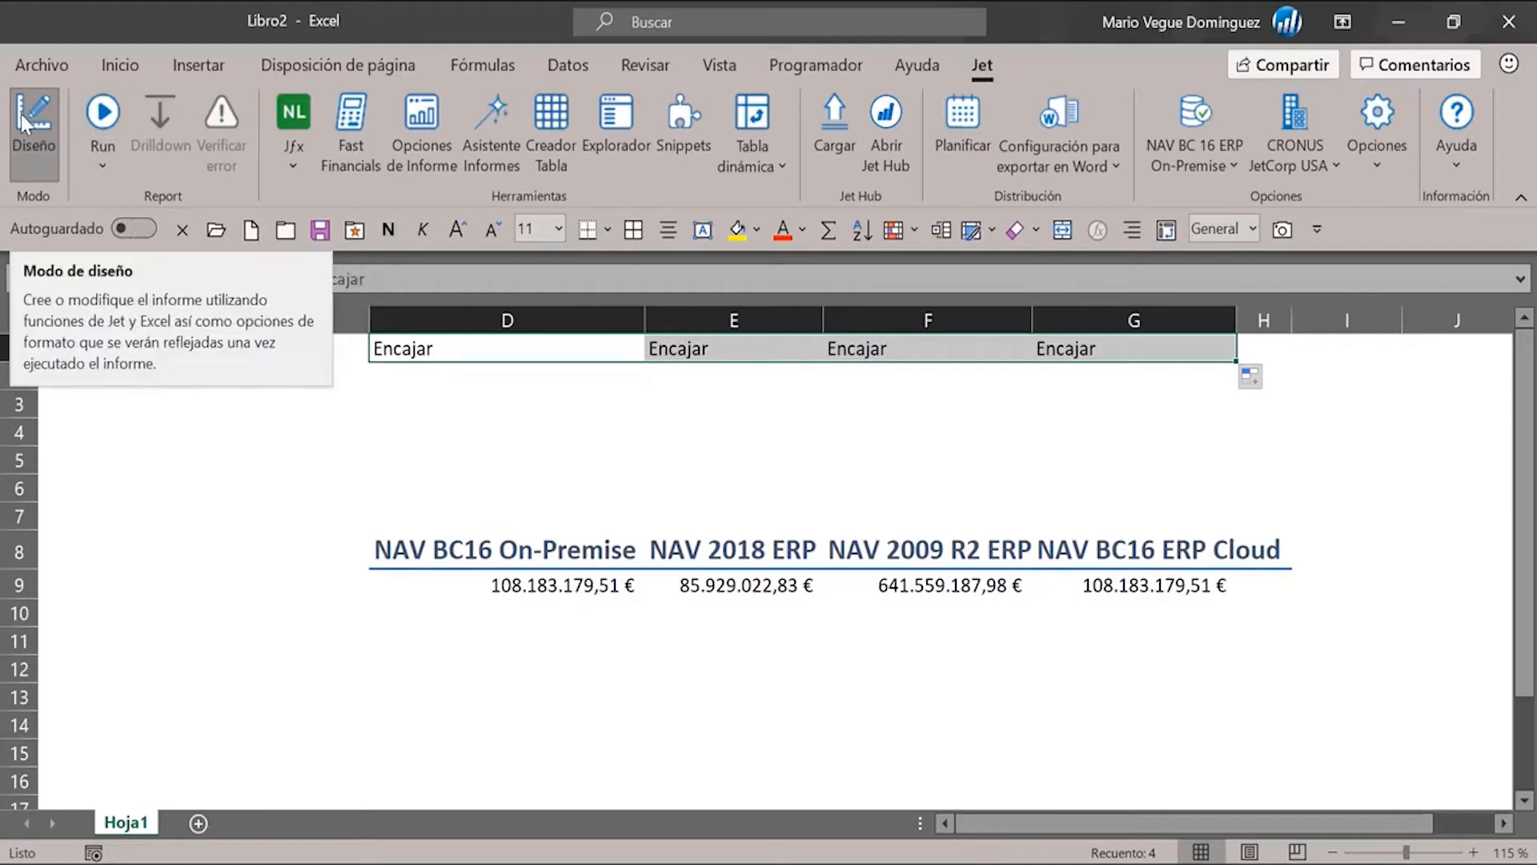
# - Run the Jet report and examine the list of available data connections
pyautogui.click(103, 115)
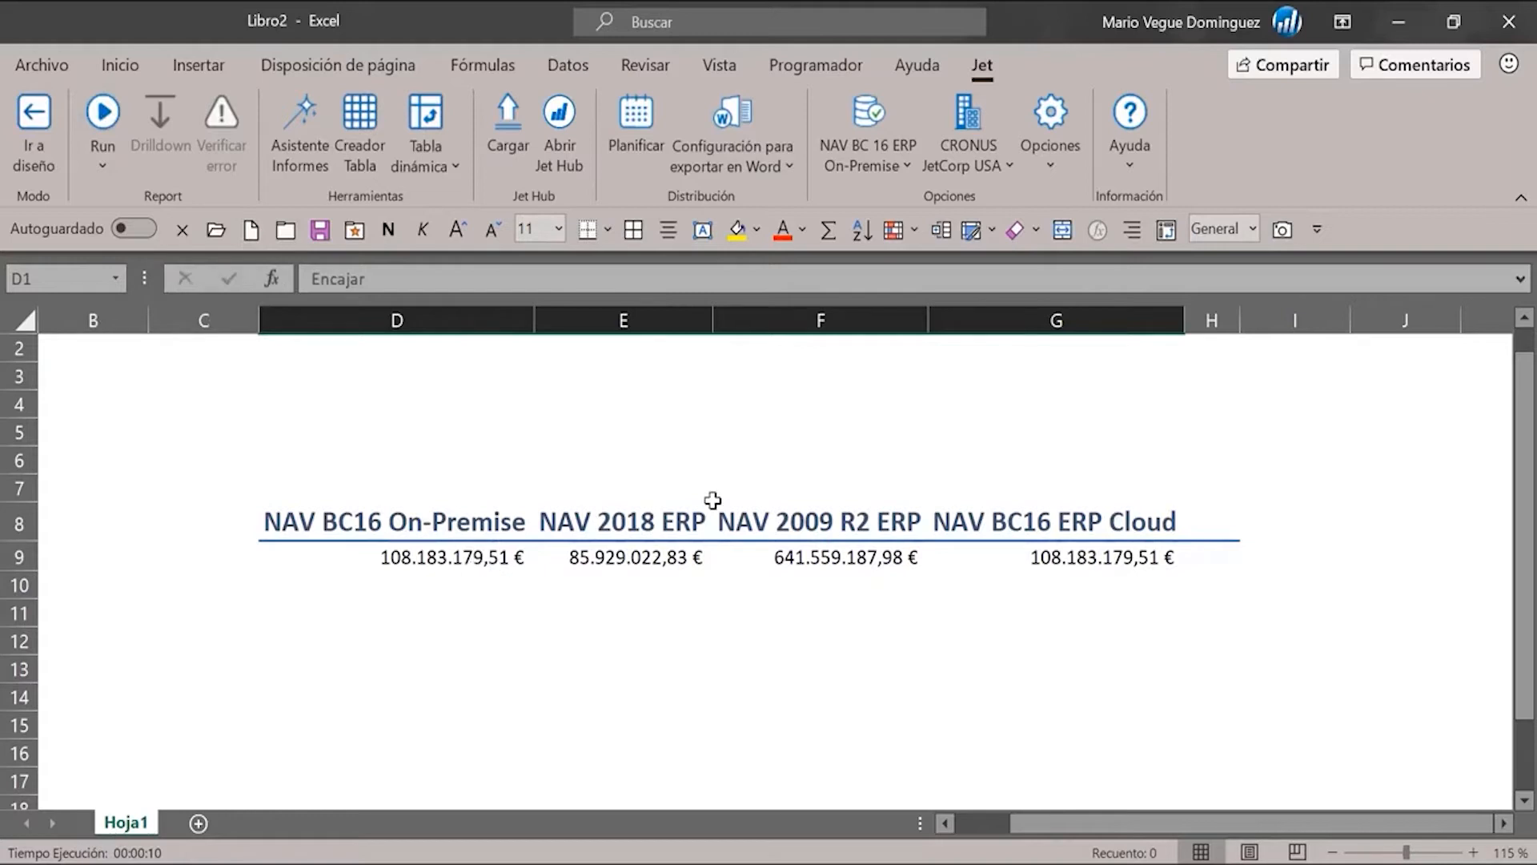
pyautogui.click(889, 158)
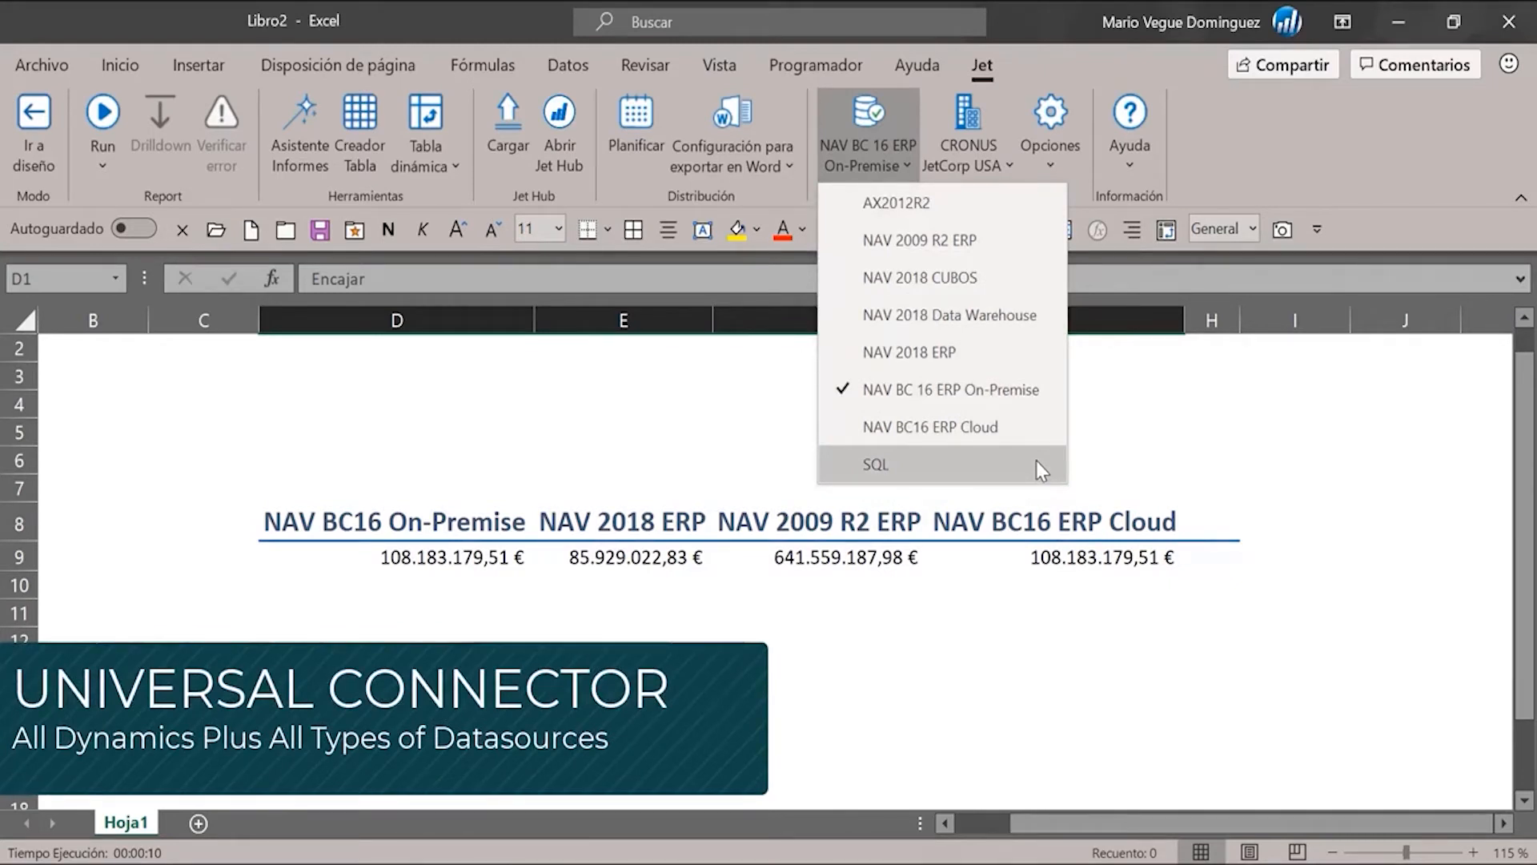
pyautogui.click(903, 159)
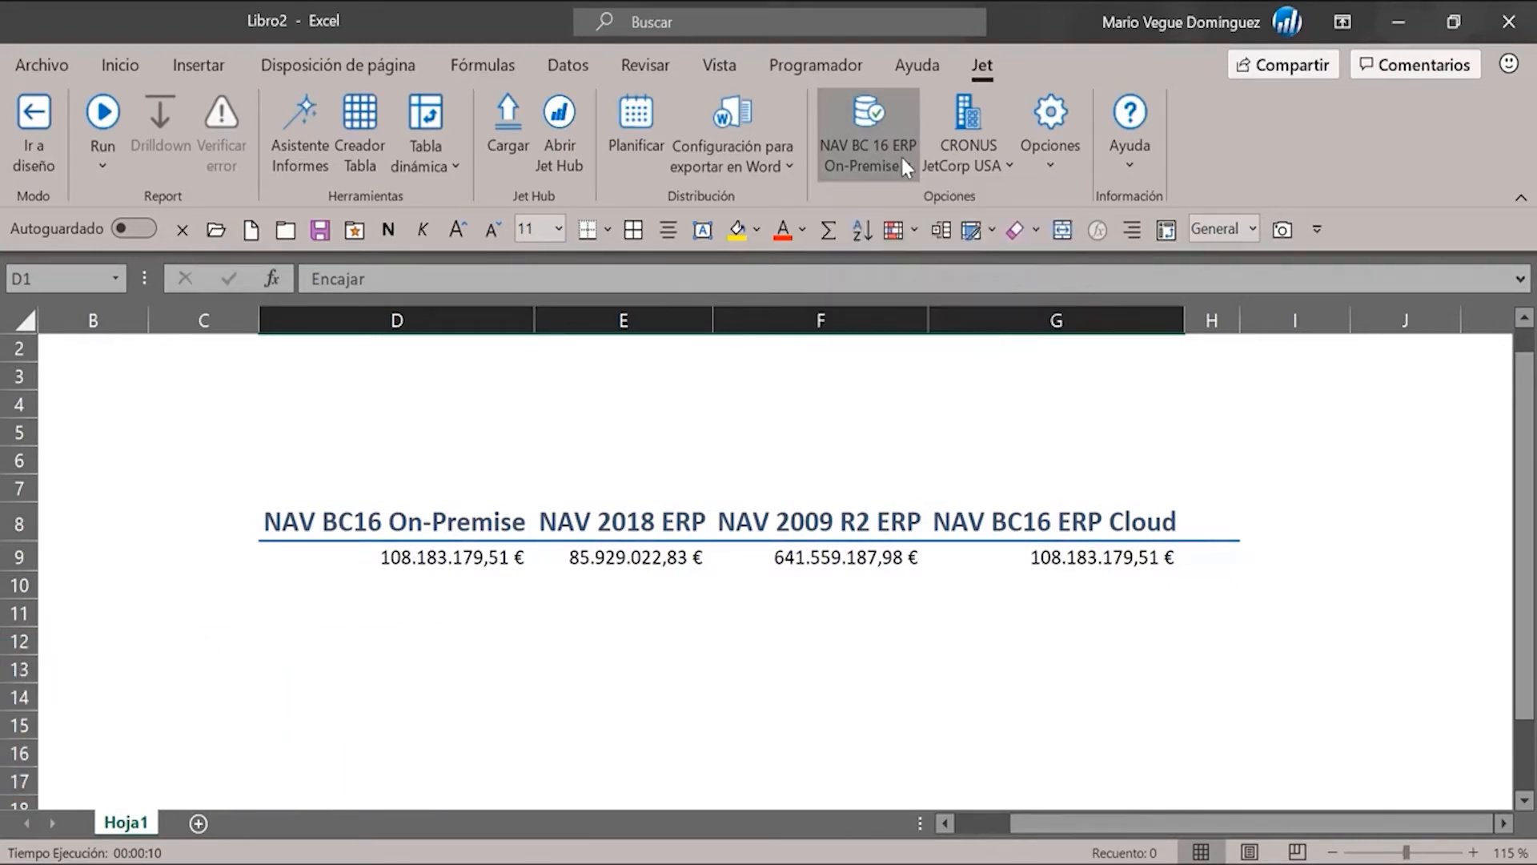
# - Return to design mode, enter the heading SQL in H8 and copy Encajar from G1 into H1
pyautogui.click(14, 113)
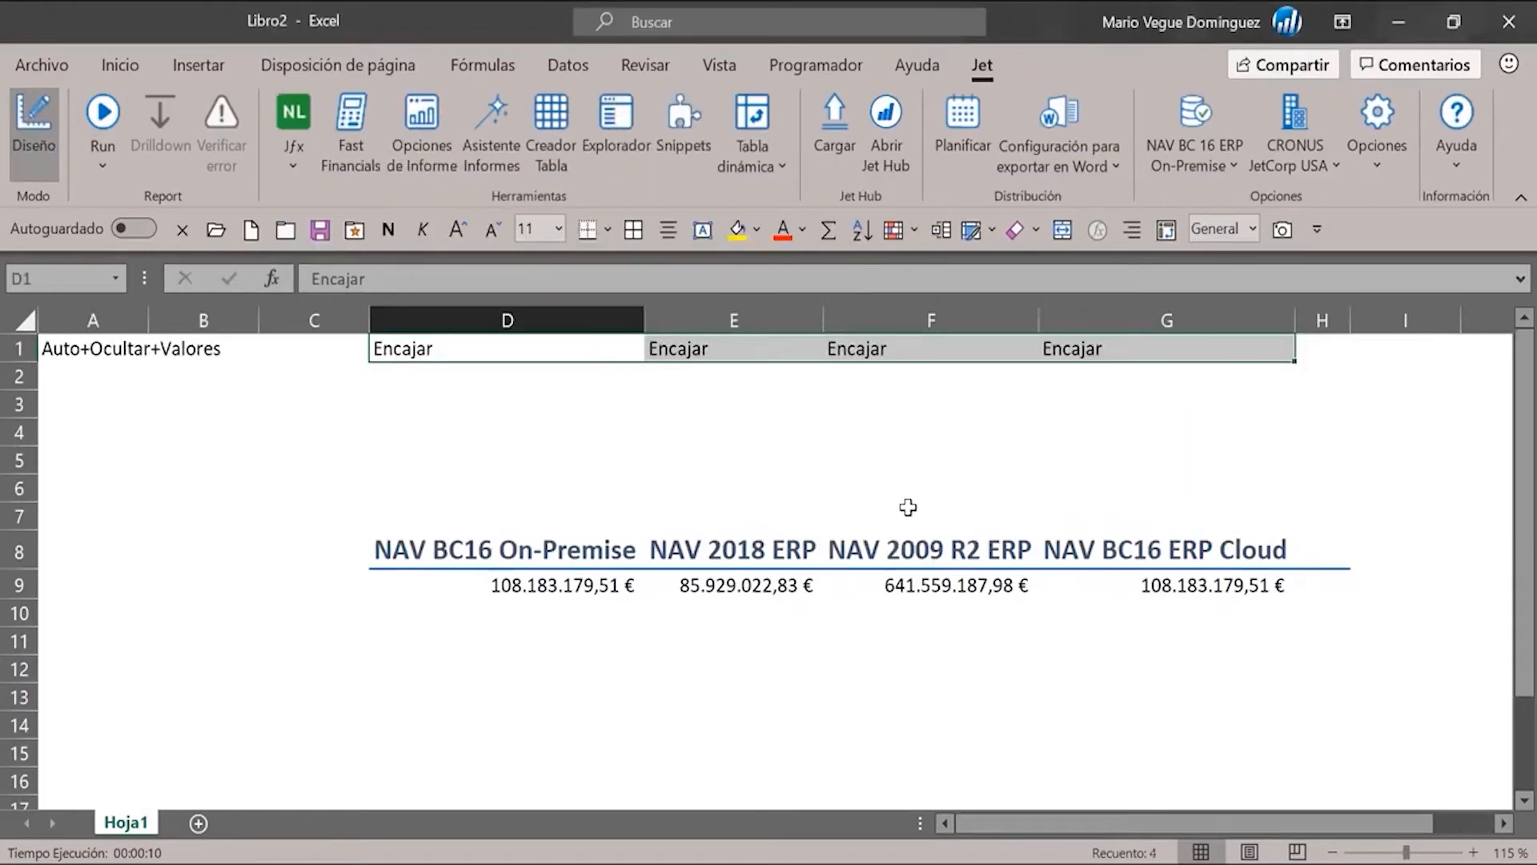
pyautogui.click(1325, 556)
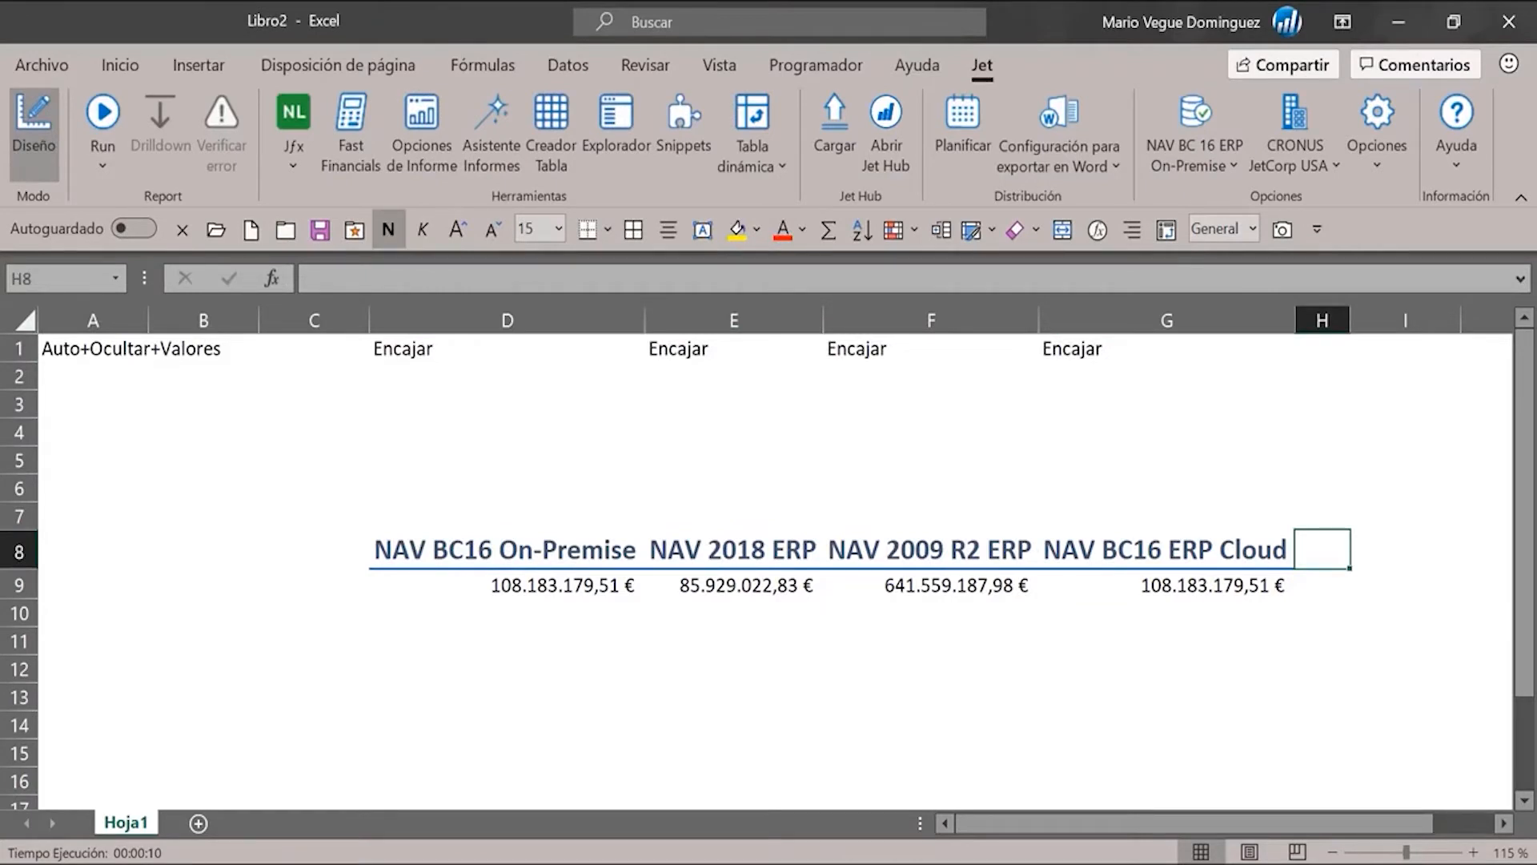
pyautogui.write('SQL')
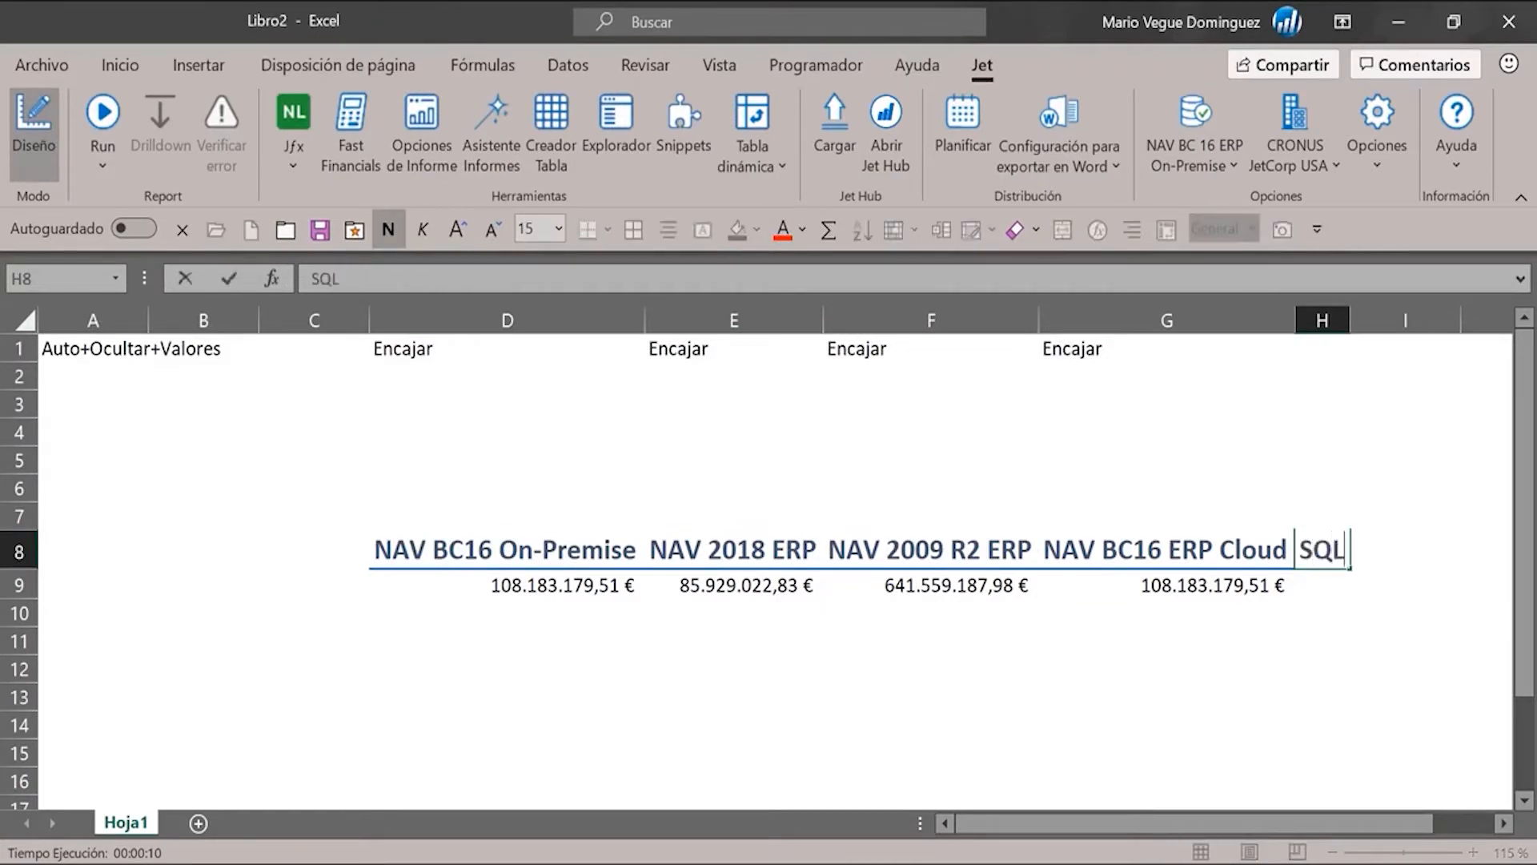
pyautogui.press('Return')
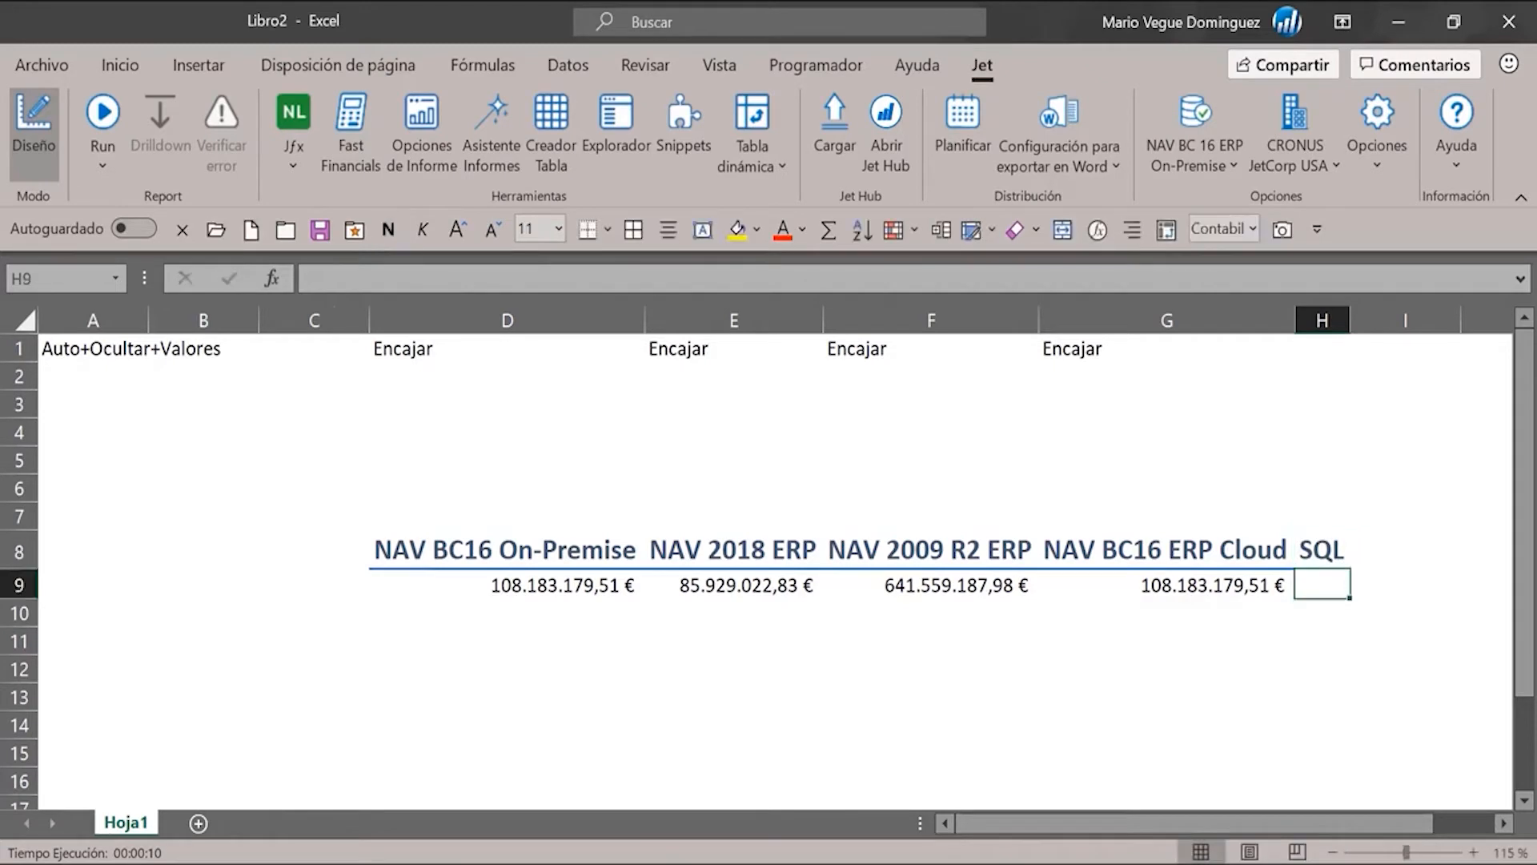
pyautogui.click(1186, 343)
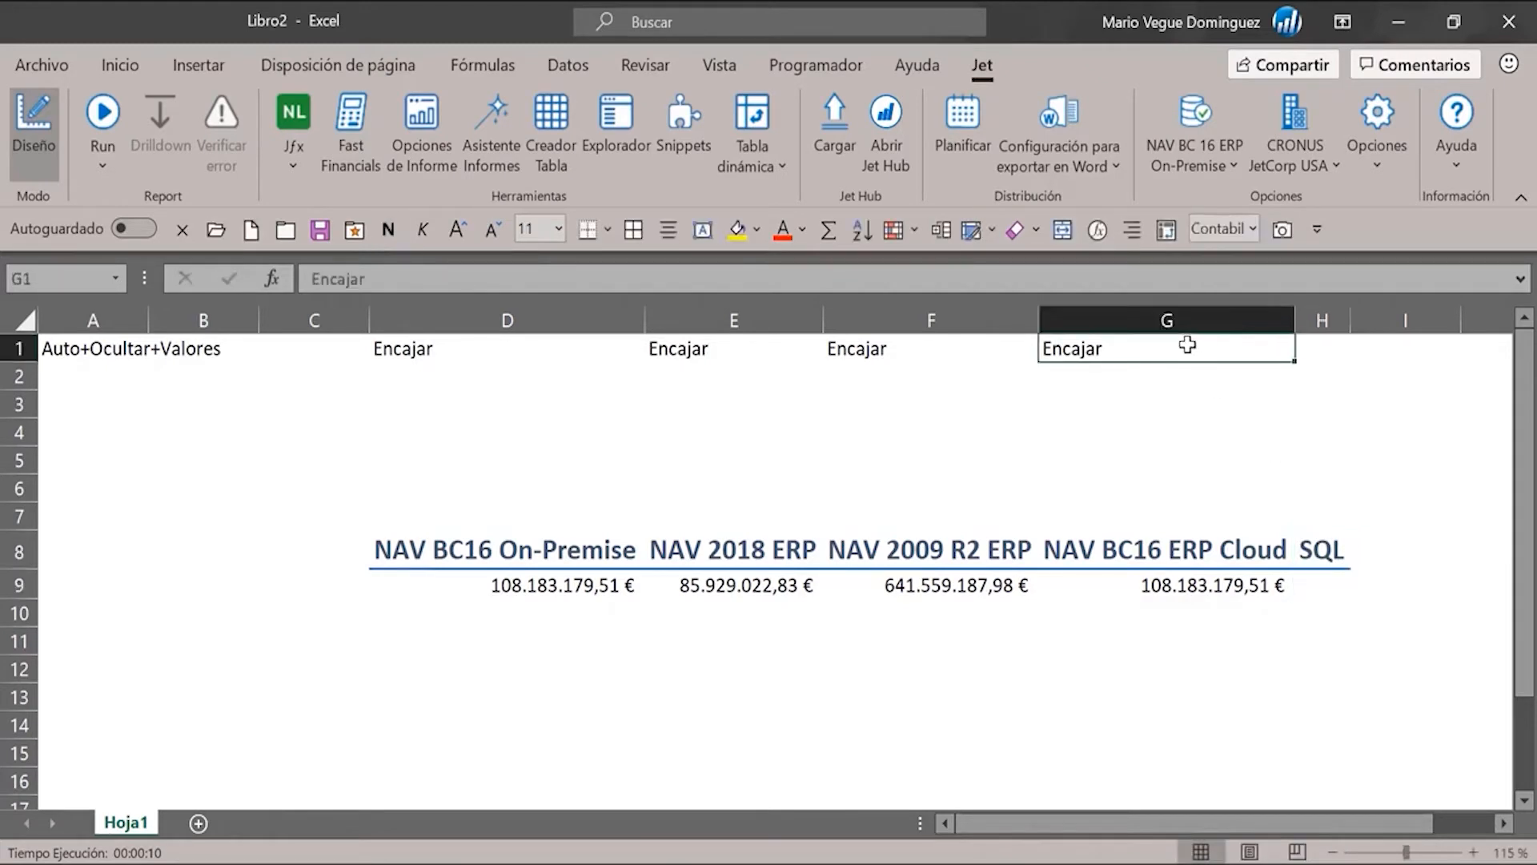
pyautogui.moveTo(1296, 363); pyautogui.dragTo(1362, 371)
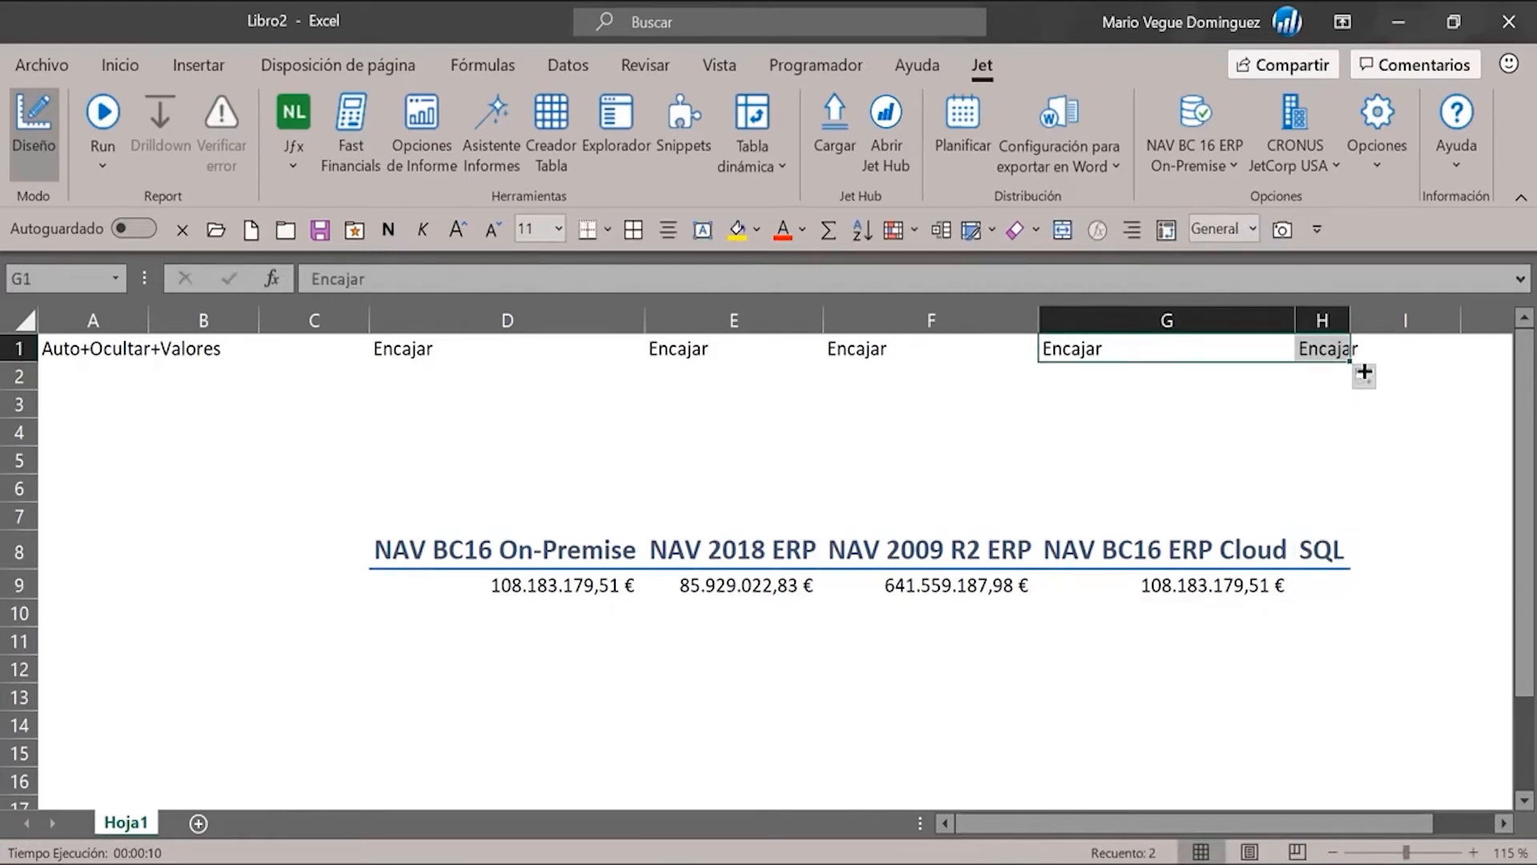
# - For cell H9, open the Explorer on the SQL connection, search its tables for SALES and select SalesOrderDetail
pyautogui.click(1317, 586)
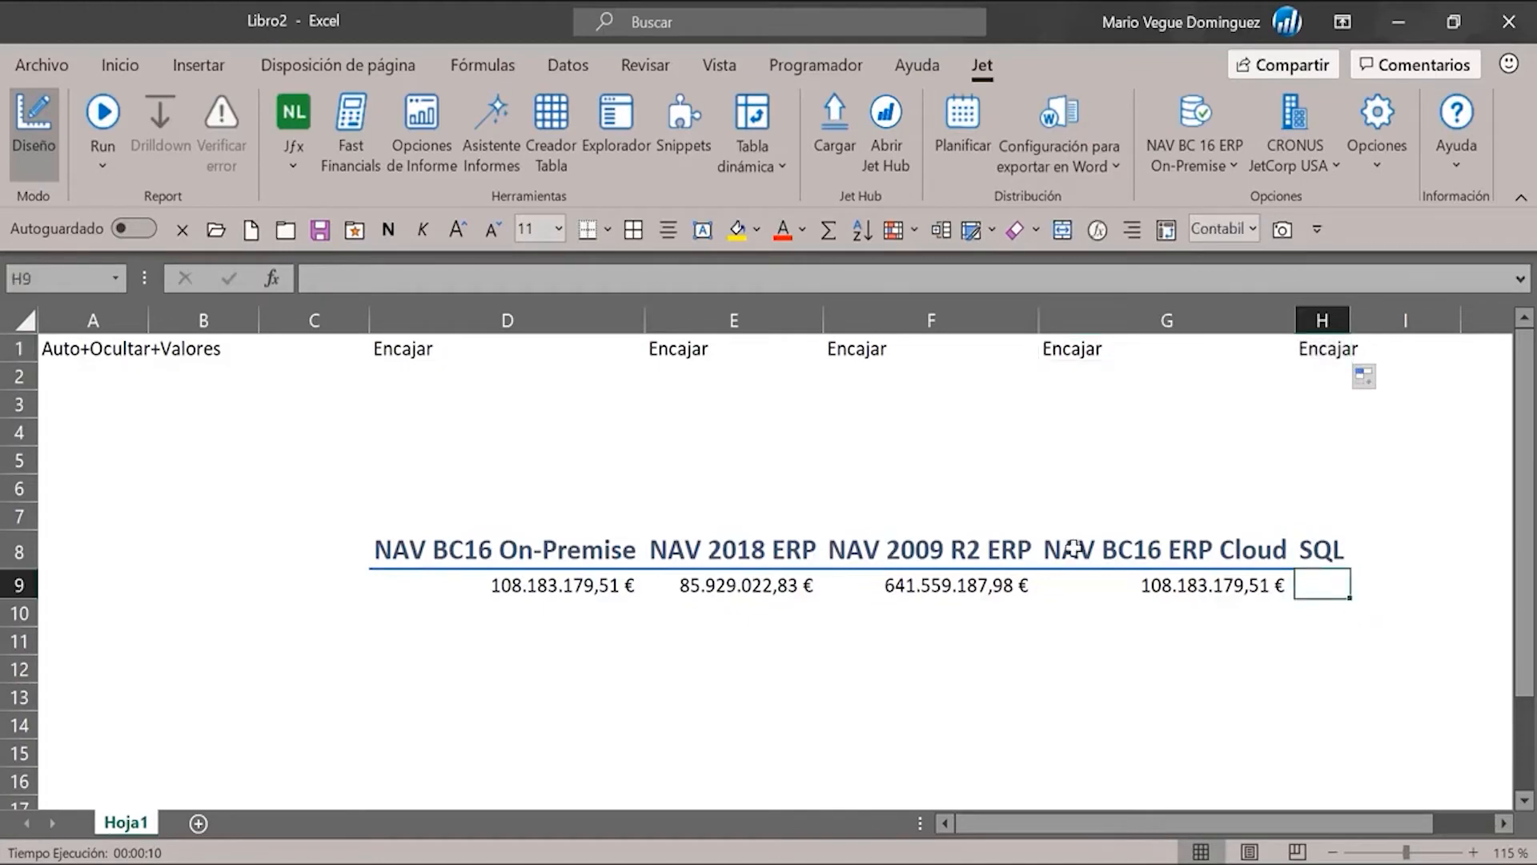
pyautogui.click(622, 111)
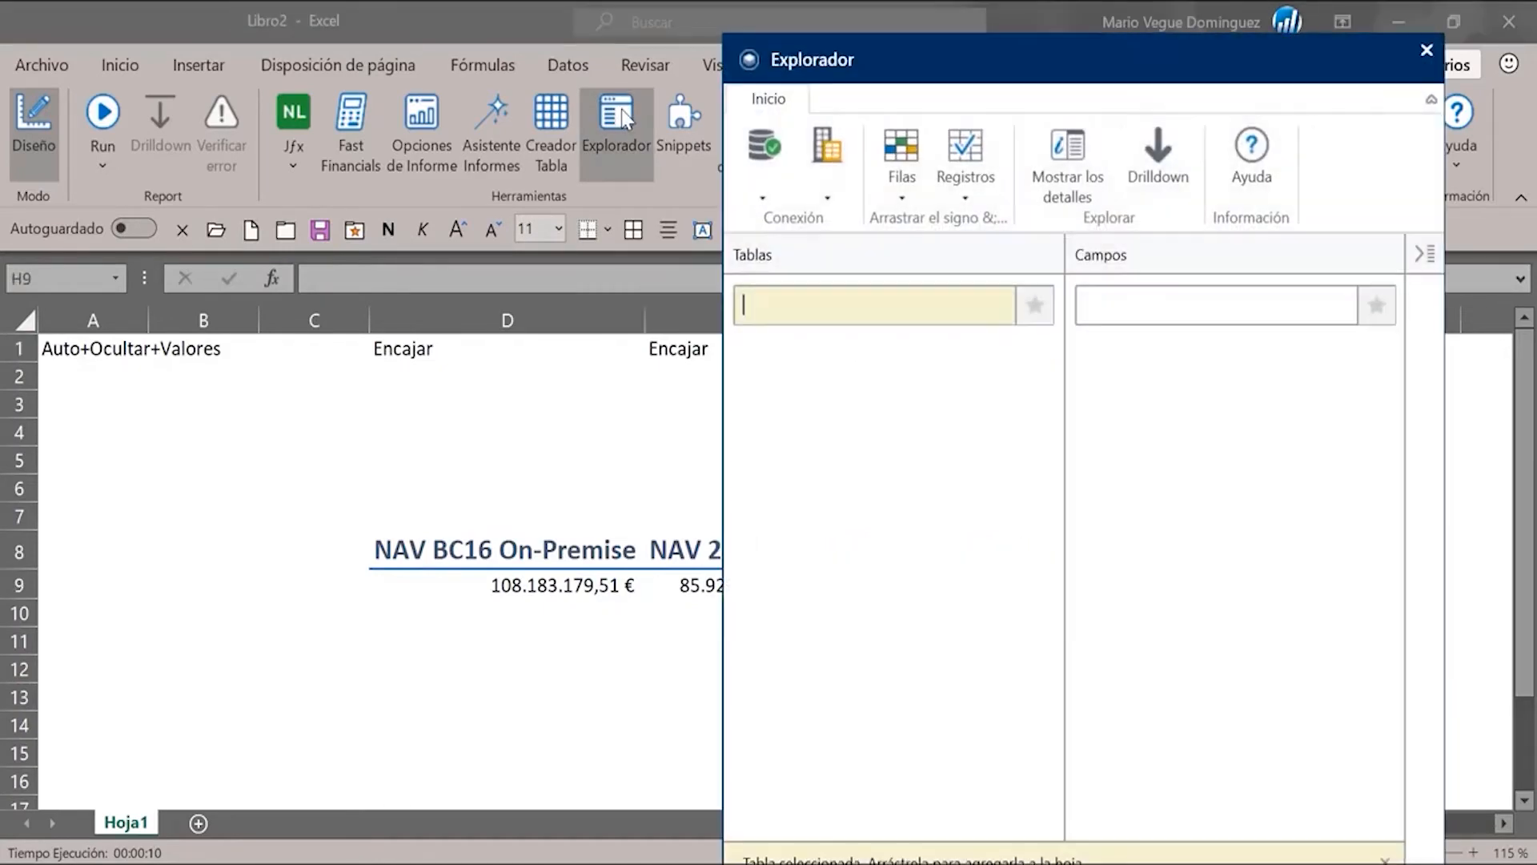
pyautogui.click(810, 189)
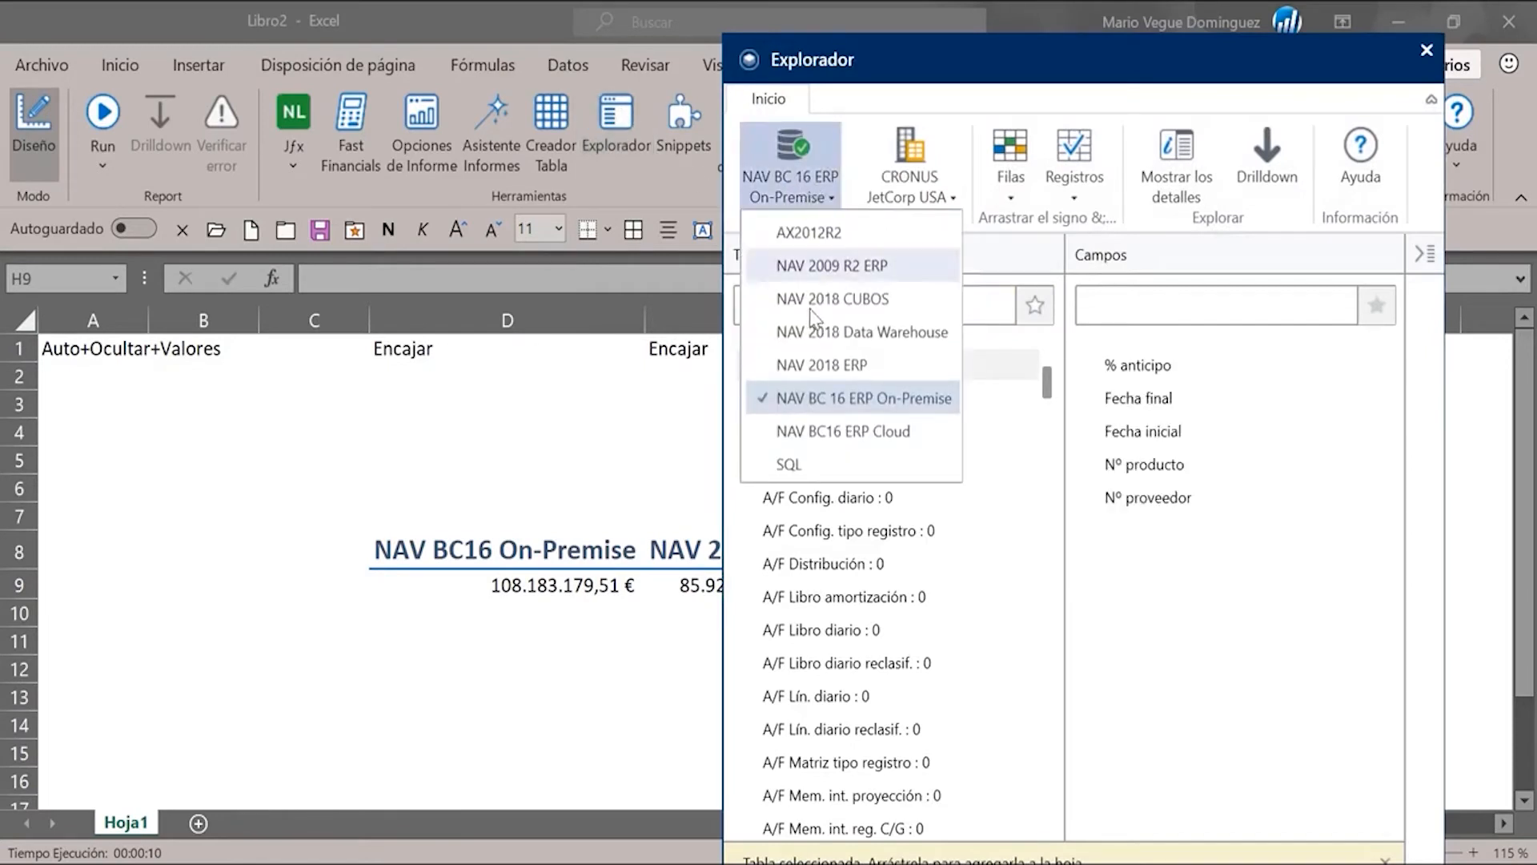
pyautogui.click(789, 465)
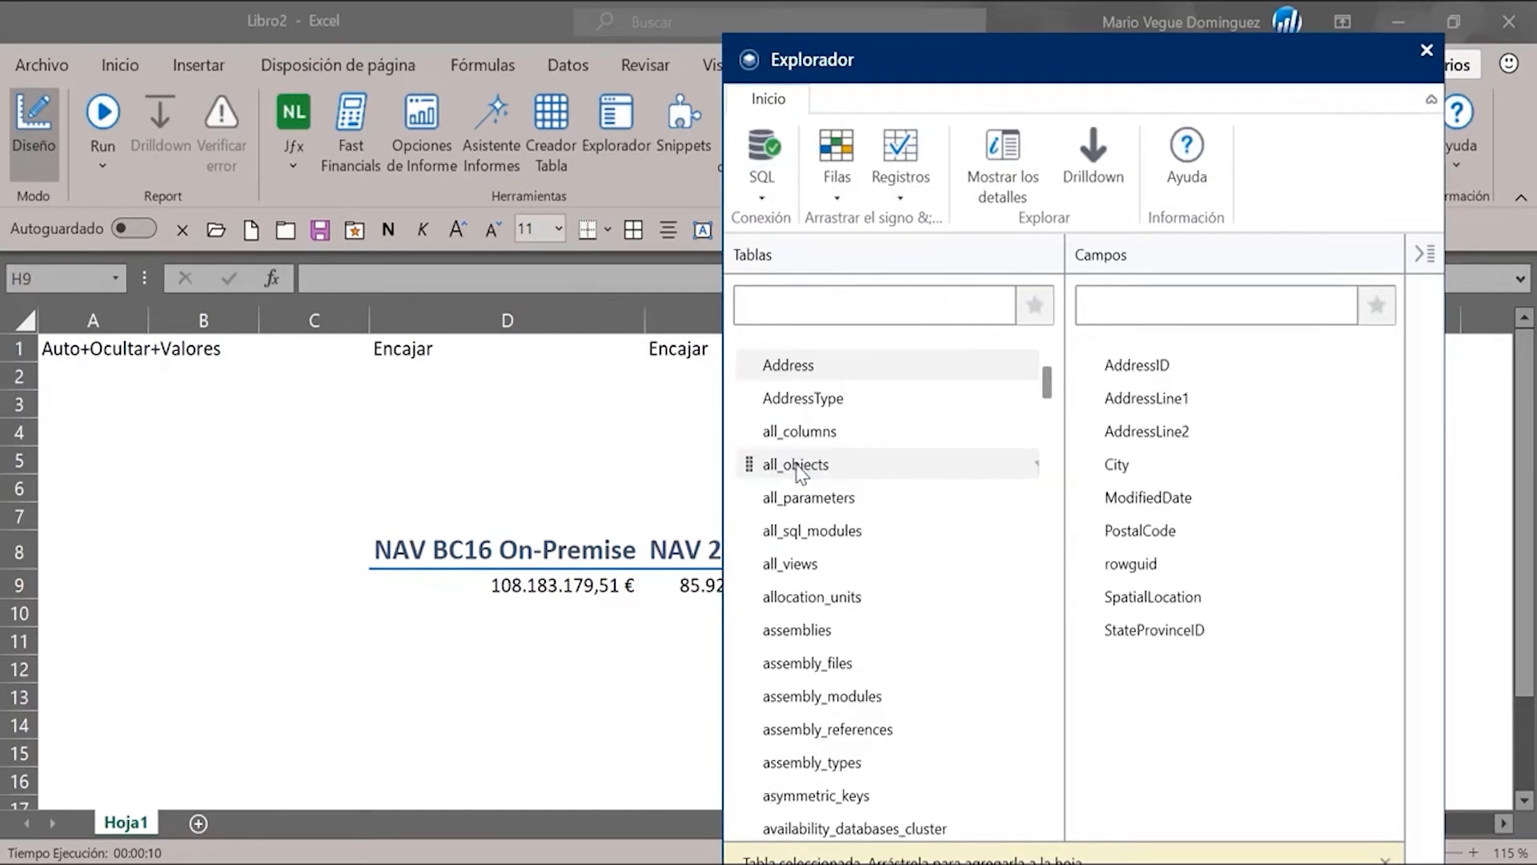
pyautogui.moveTo(1047, 382)
pyautogui.mouseDown()
pyautogui.moveTo(1057, 438)
pyautogui.moveTo(1064, 371)
pyautogui.mouseUp()
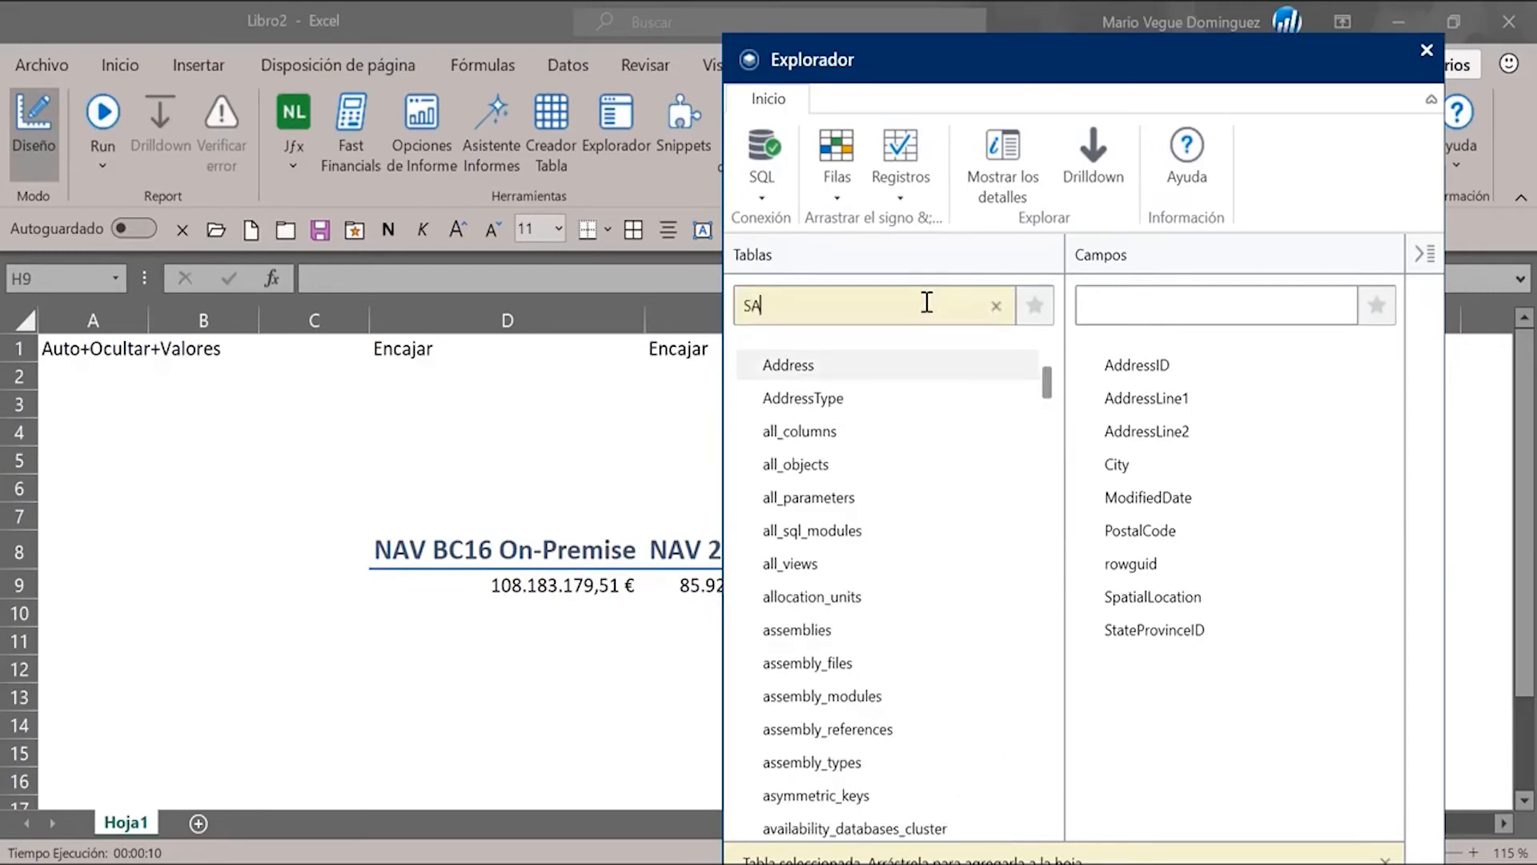
pyautogui.press('Return')
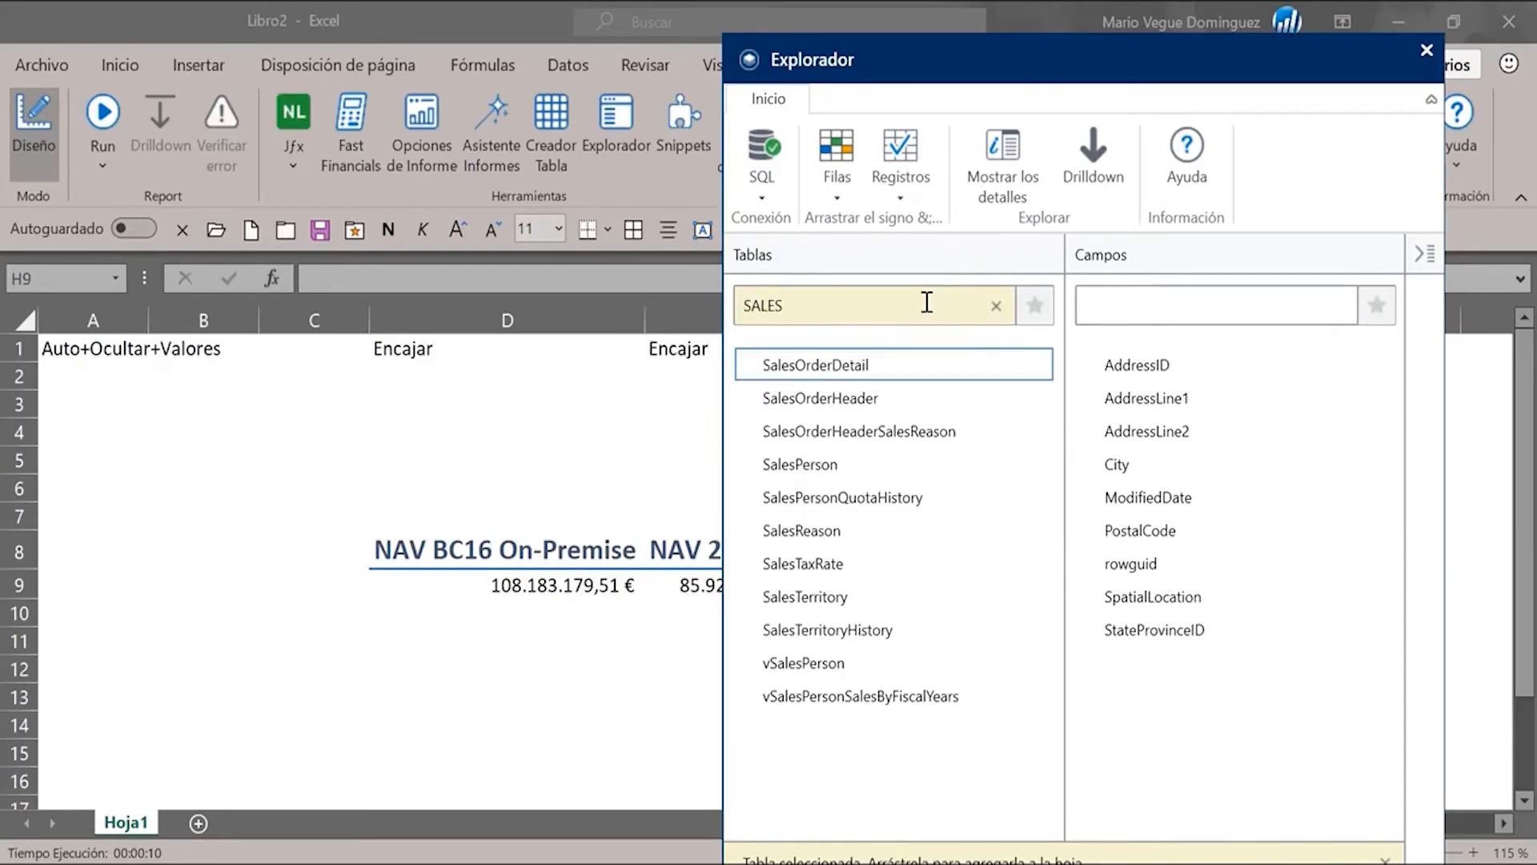
pyautogui.click(814, 375)
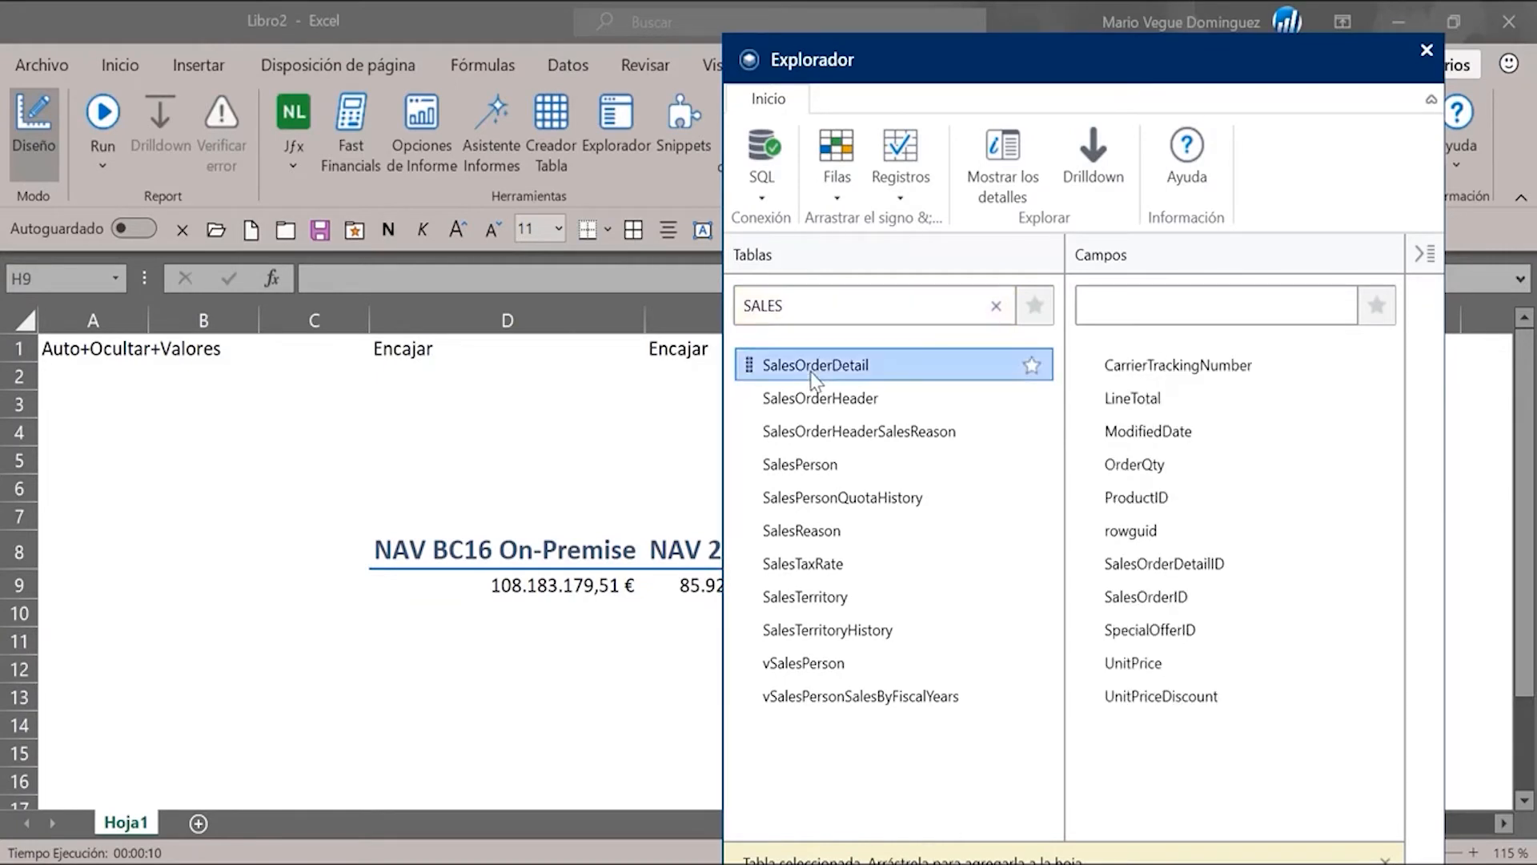
# - Insert a Suma formula for SalesOrderDetail's LineTotal field into cell H9 and close the Explorer
pyautogui.click(831, 181)
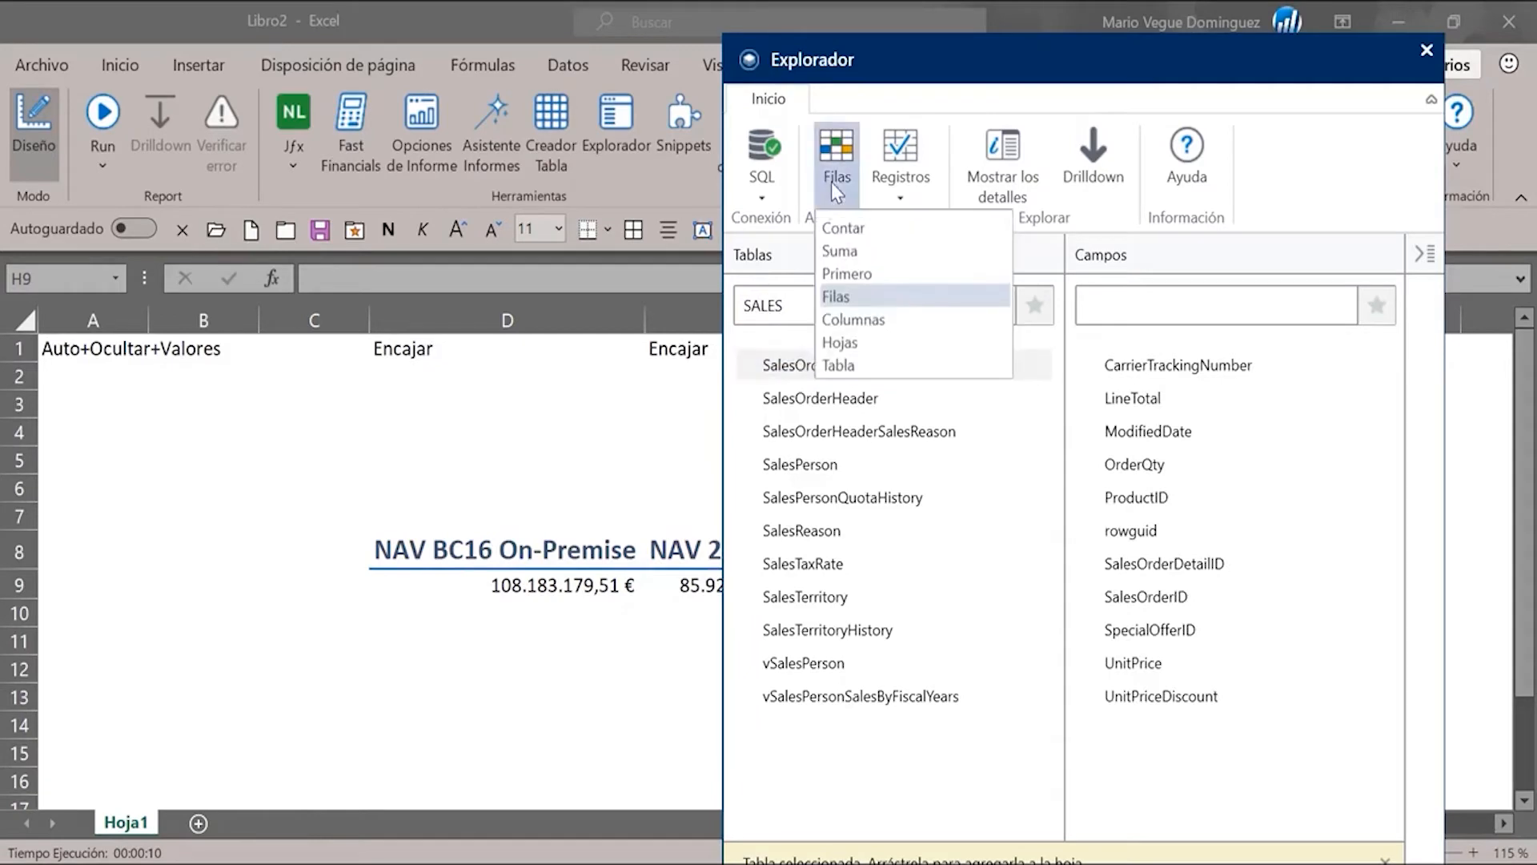
pyautogui.click(843, 250)
pyautogui.moveTo(925, 76); pyautogui.dragTo(730, 62)
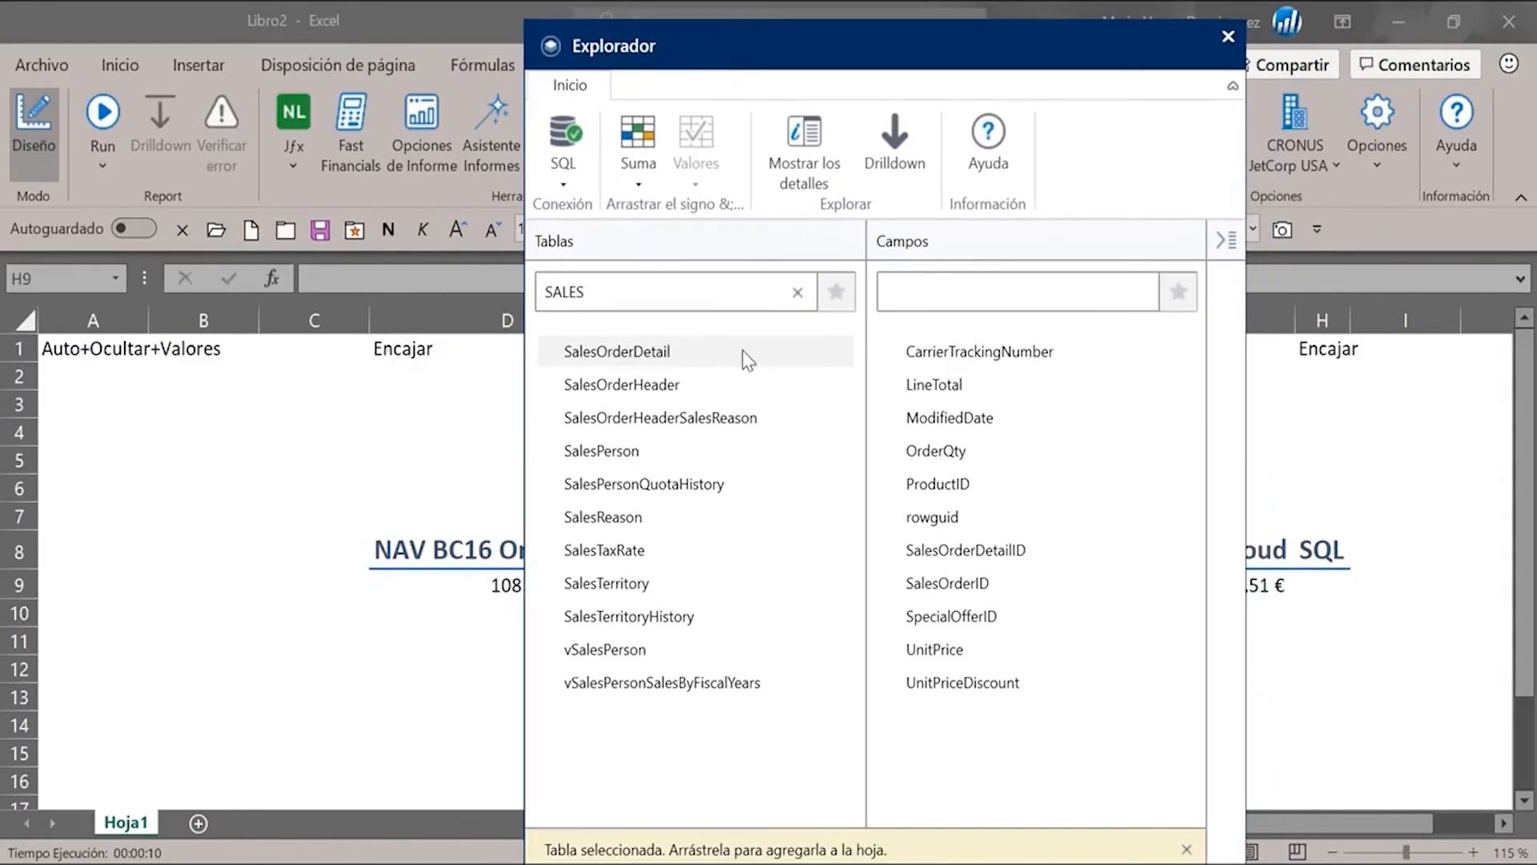
pyautogui.click(937, 384)
pyautogui.moveTo(934, 373); pyautogui.dragTo(1323, 585)
pyautogui.click(1228, 37)
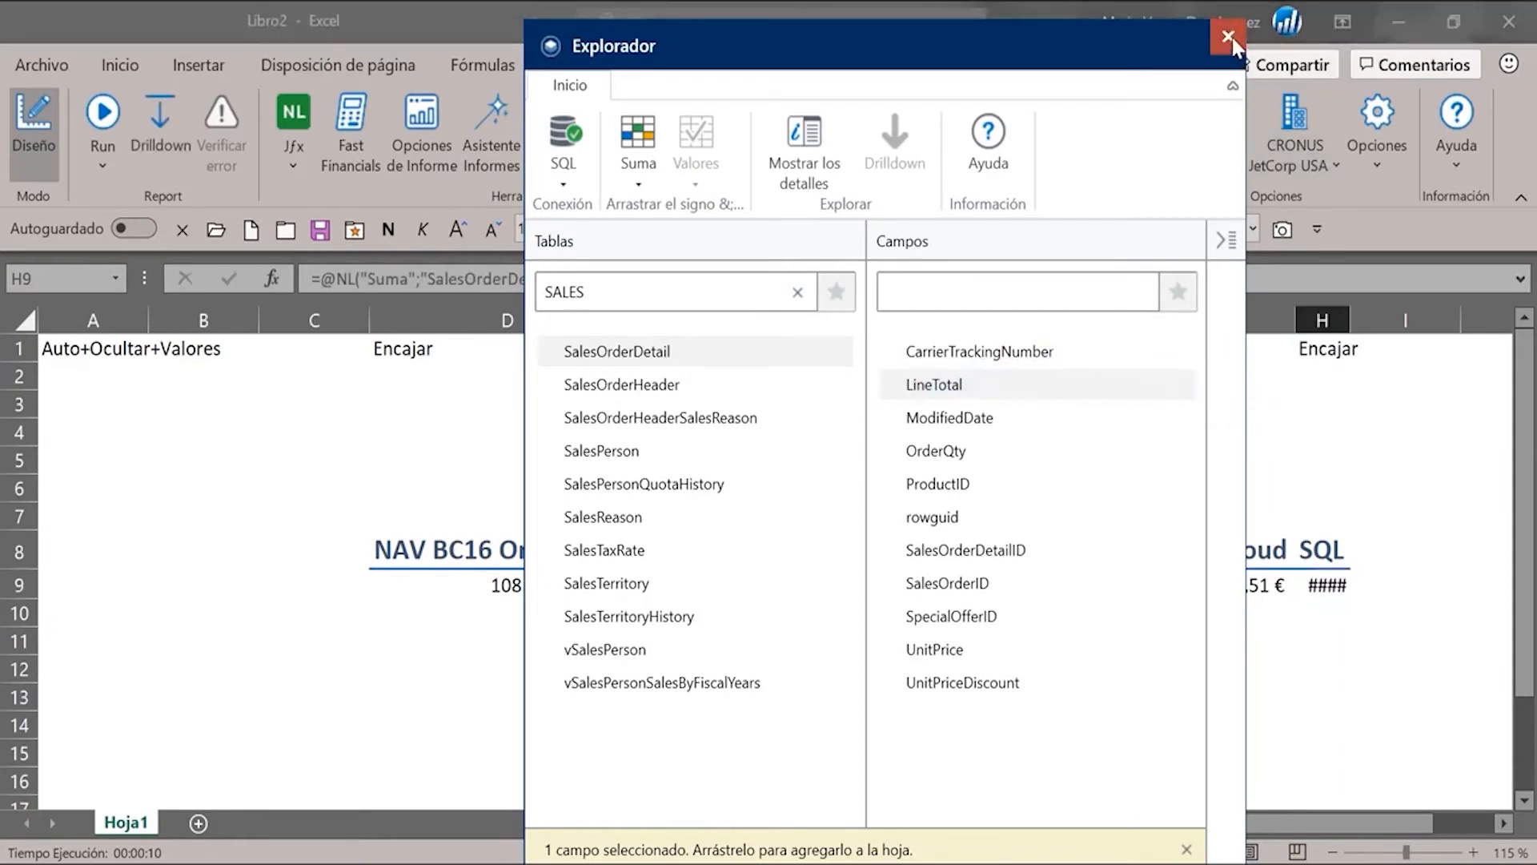
# - Fit column H to its contents, run the Jet report and check the available run options
pyautogui.doubleClick(1351, 321)
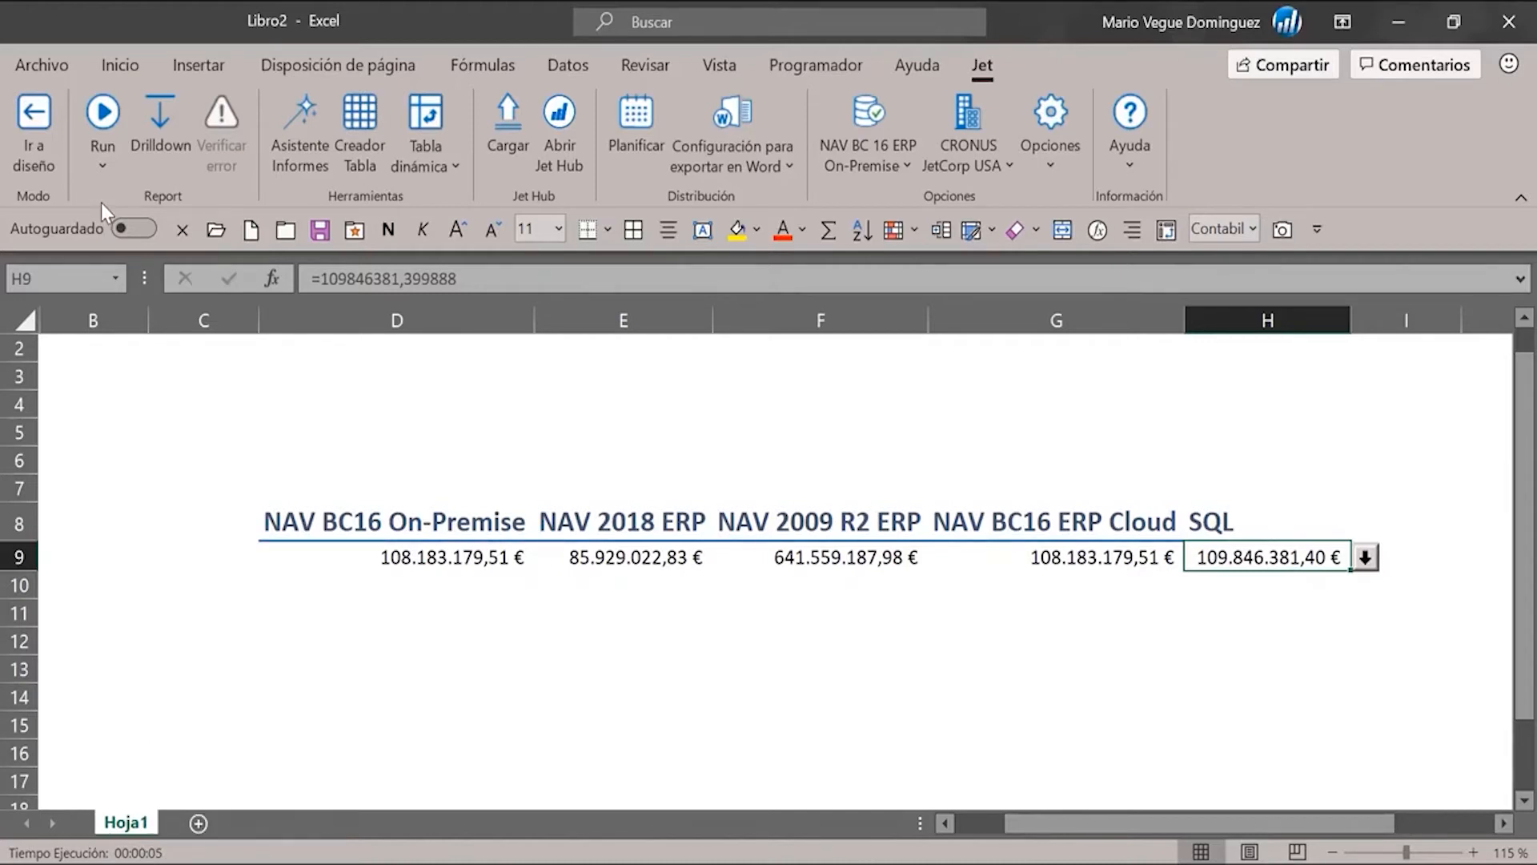
pyautogui.click(100, 176)
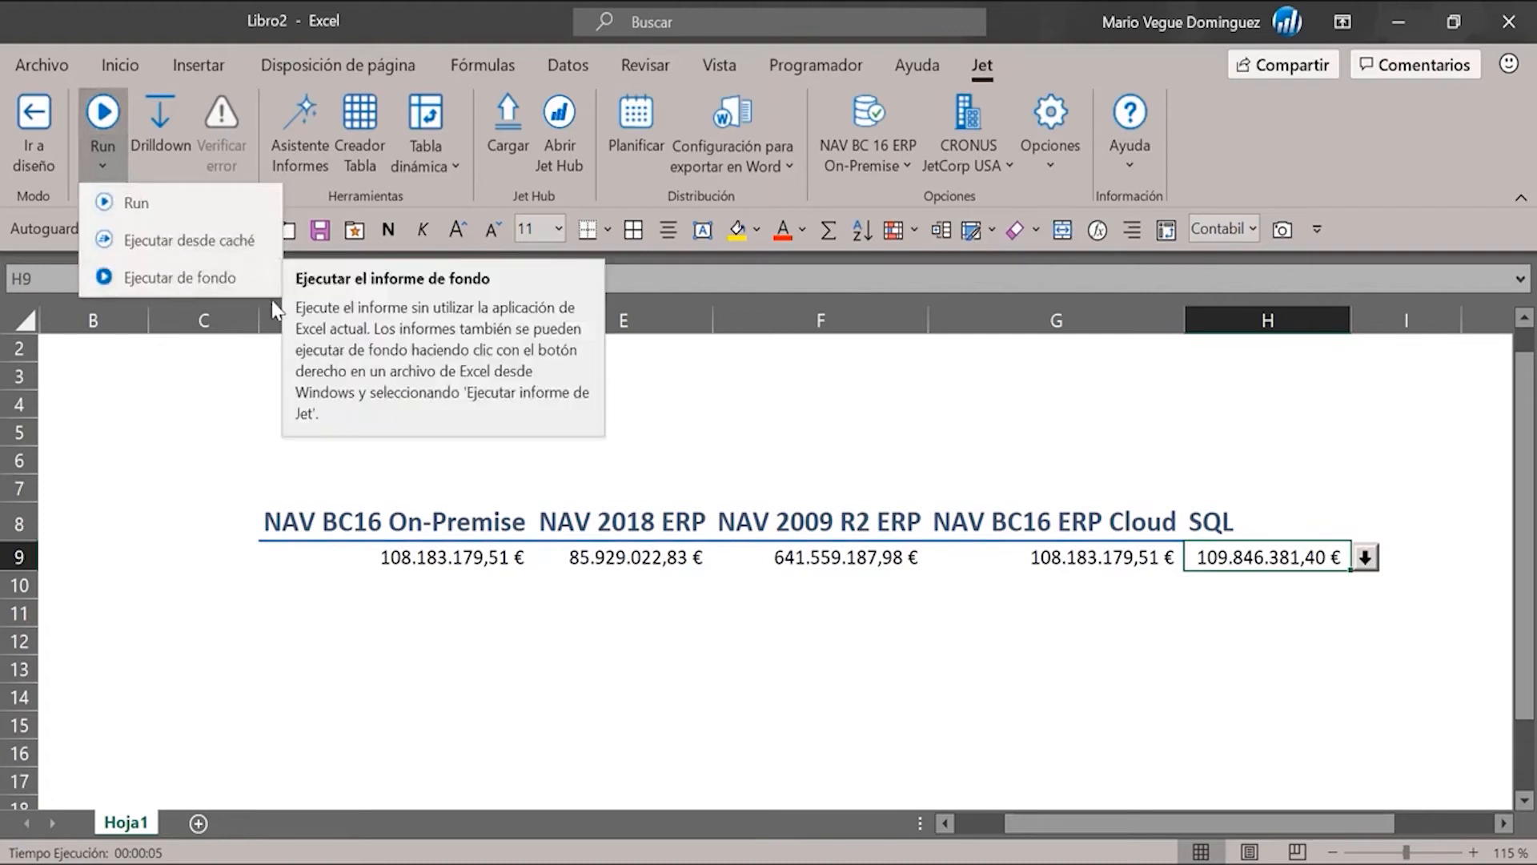
pyautogui.click(233, 500)
# - Drill down from the NAV BC16 On-Premise total in D9 to its customer list in Business Central, then return to the workbook
pyautogui.click(396, 563)
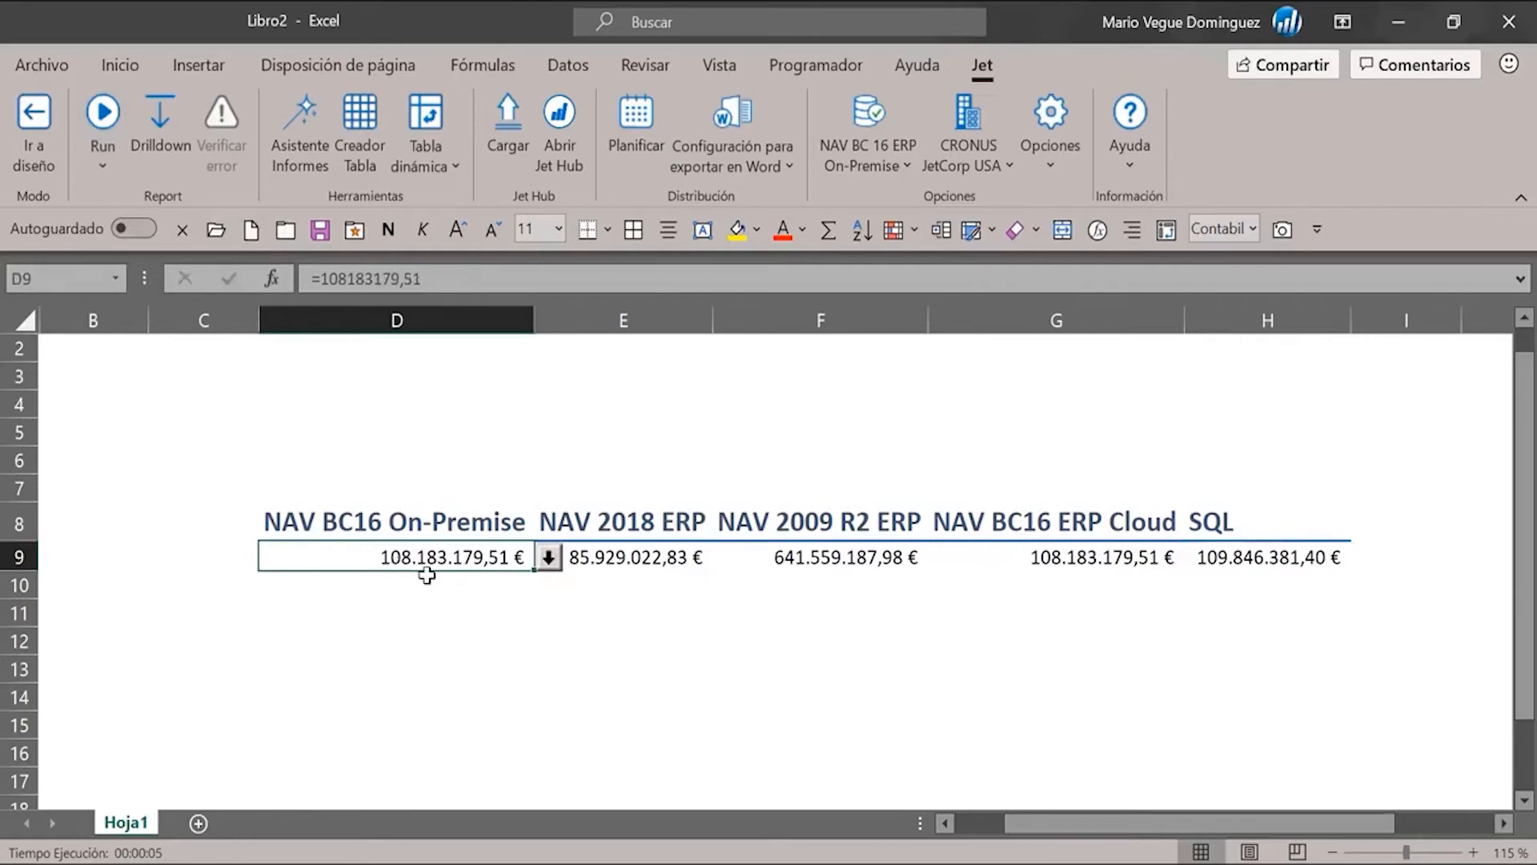
pyautogui.click(629, 552)
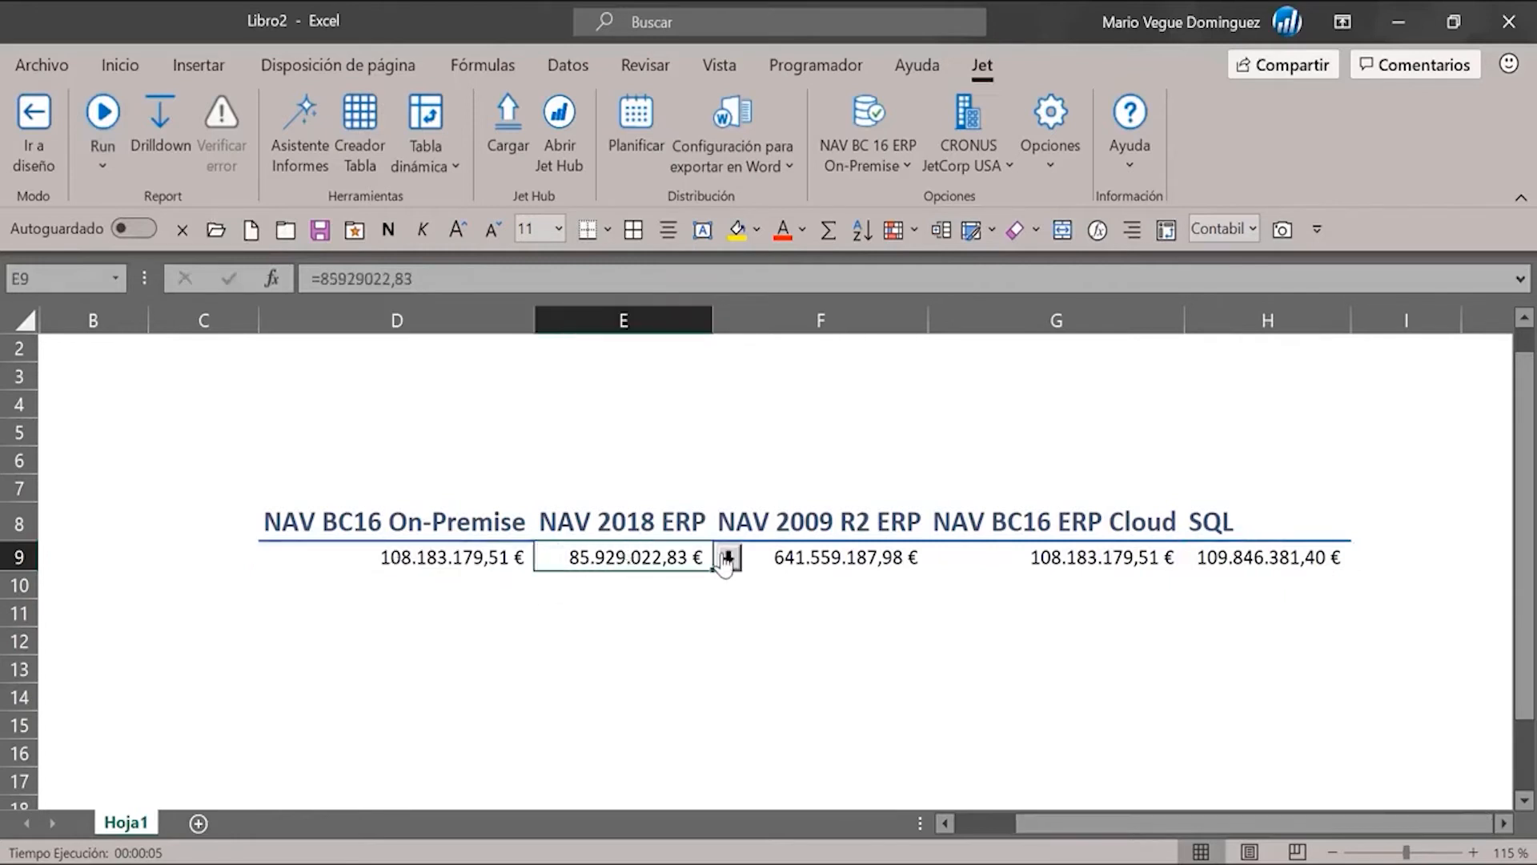
pyautogui.click(797, 556)
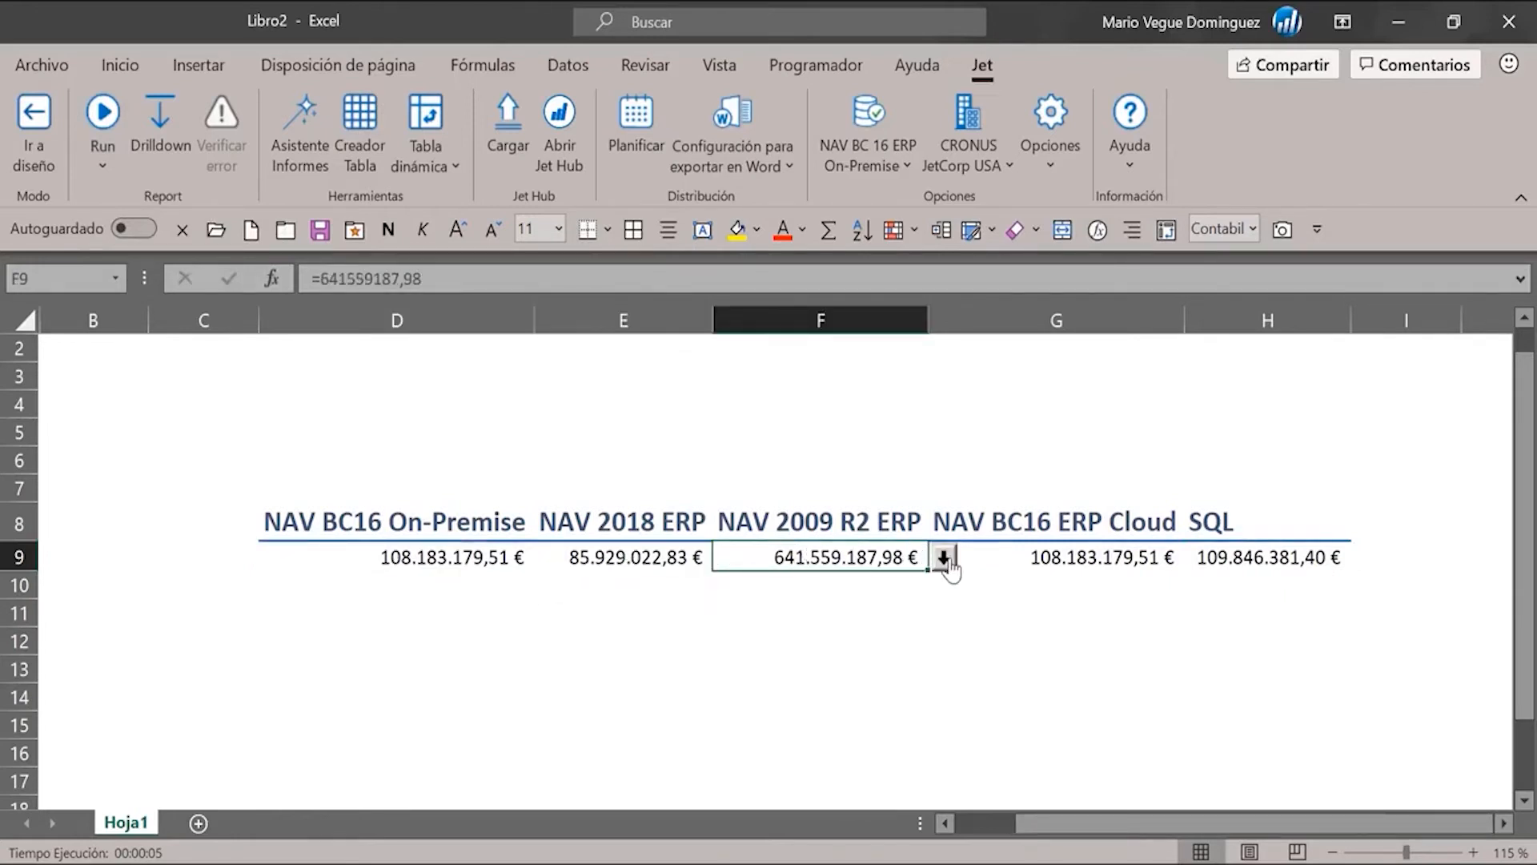
pyautogui.click(415, 561)
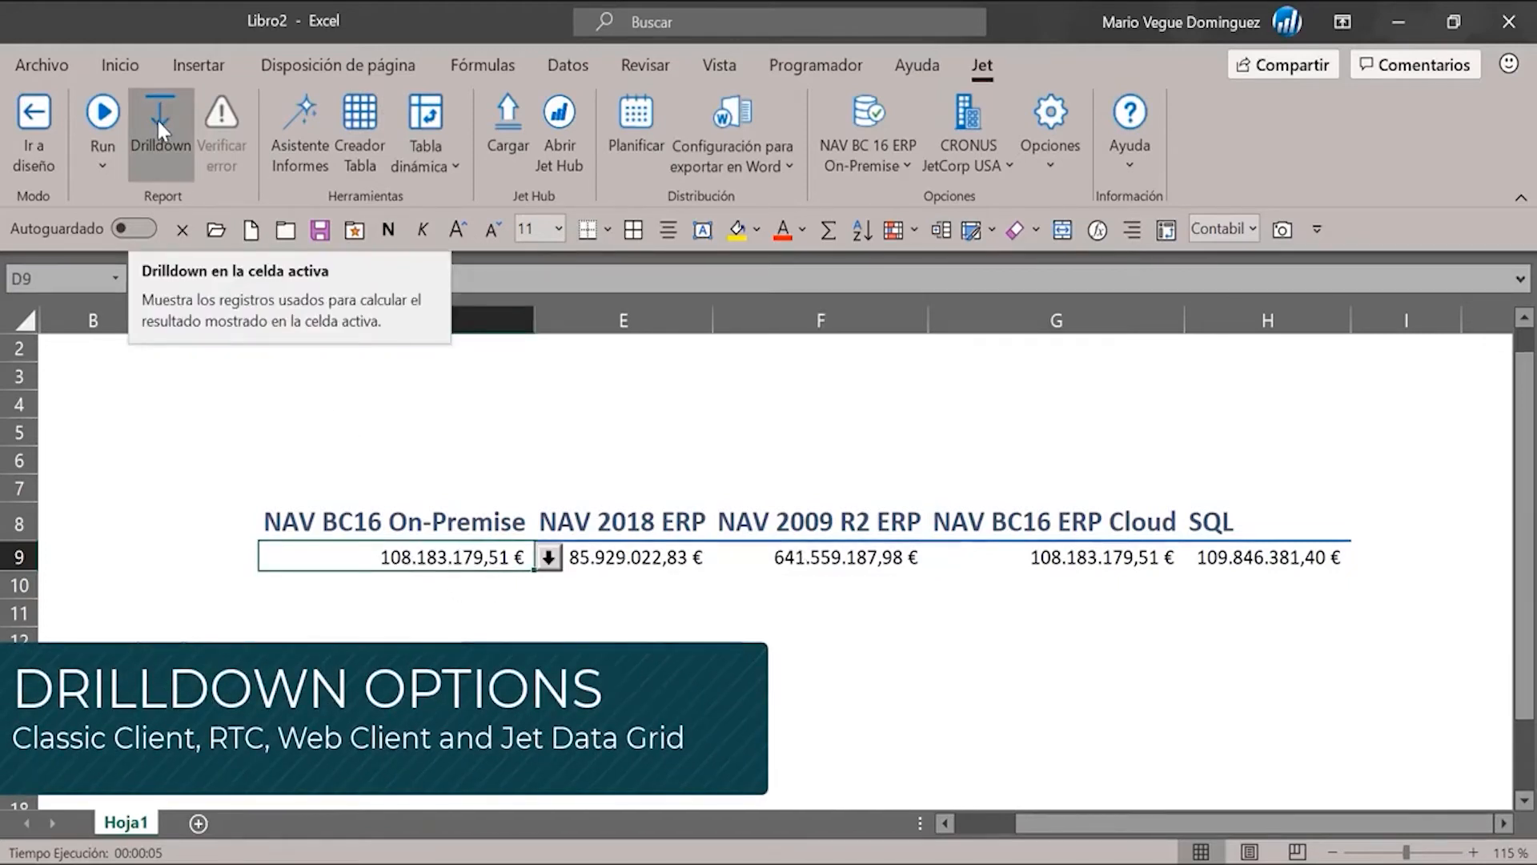
pyautogui.click(550, 561)
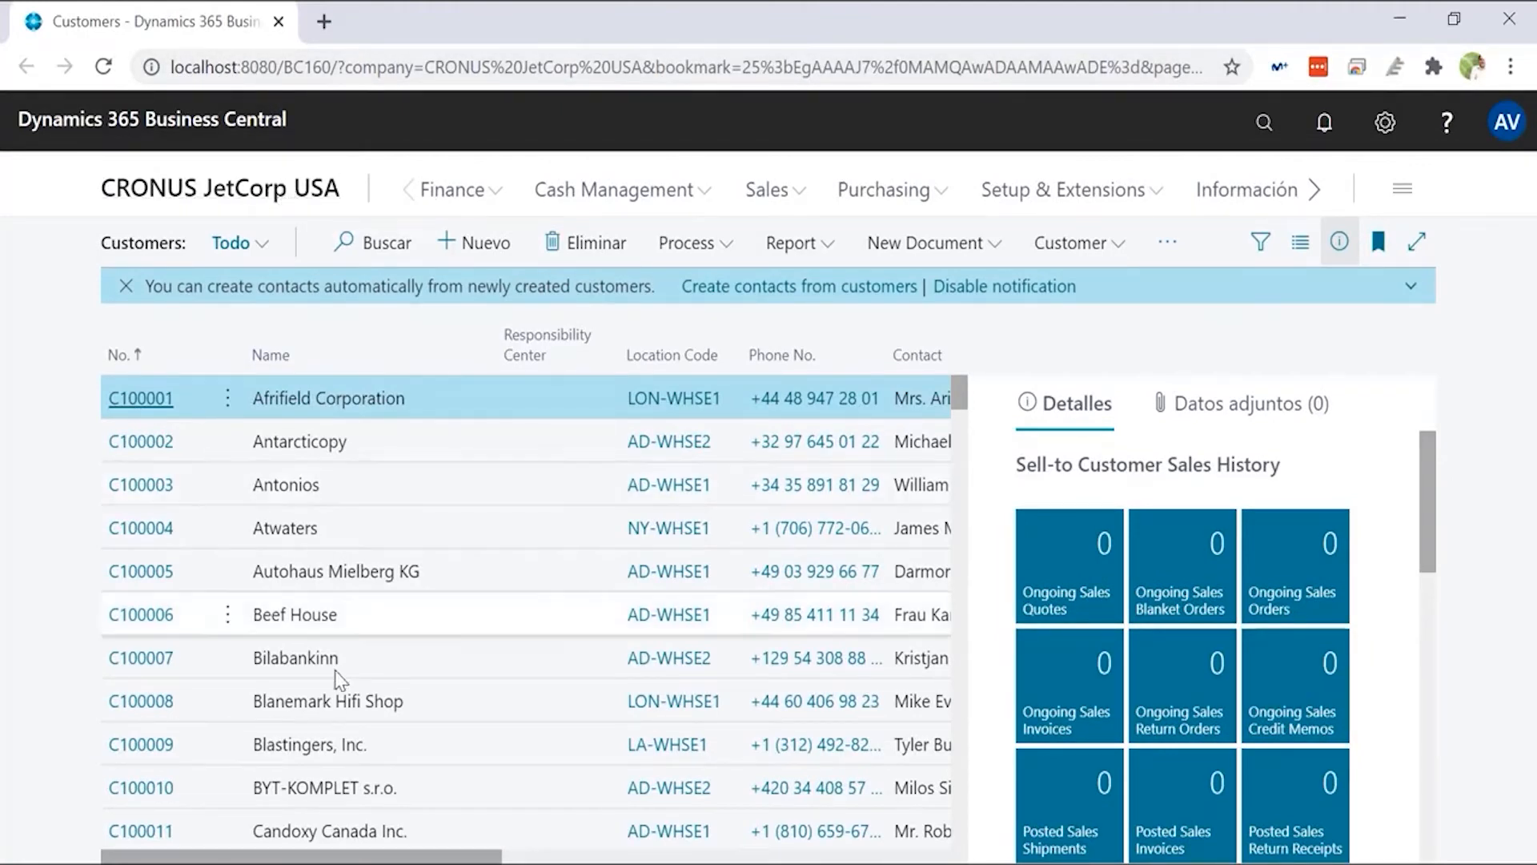
pyautogui.click(276, 188)
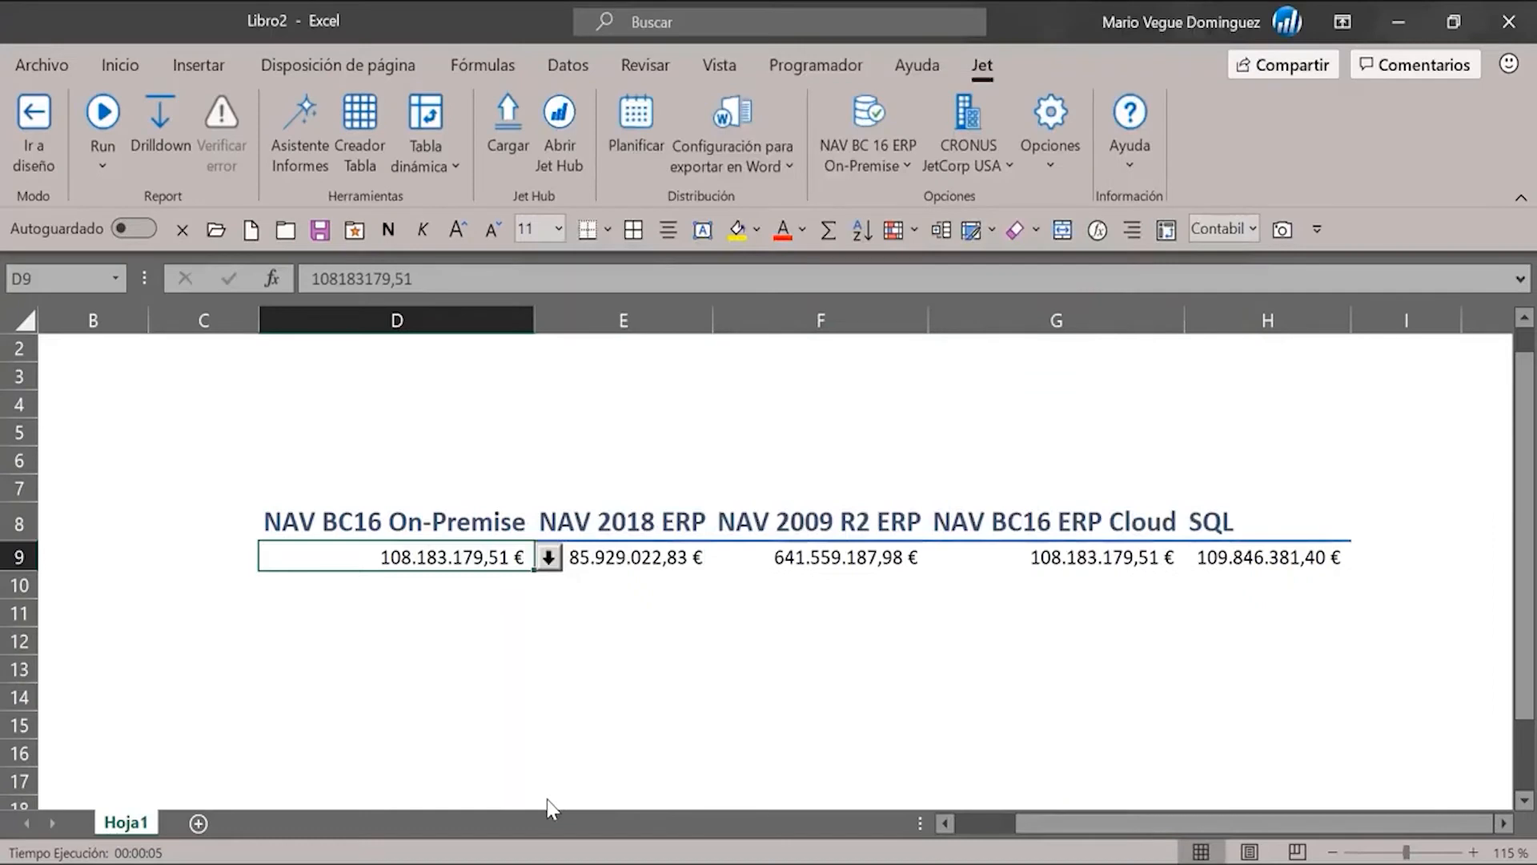
# - Drill down from the NAV 2018 ERP total in E9 to its customer list, then close the Dynamics NAV windows
pyautogui.click(583, 562)
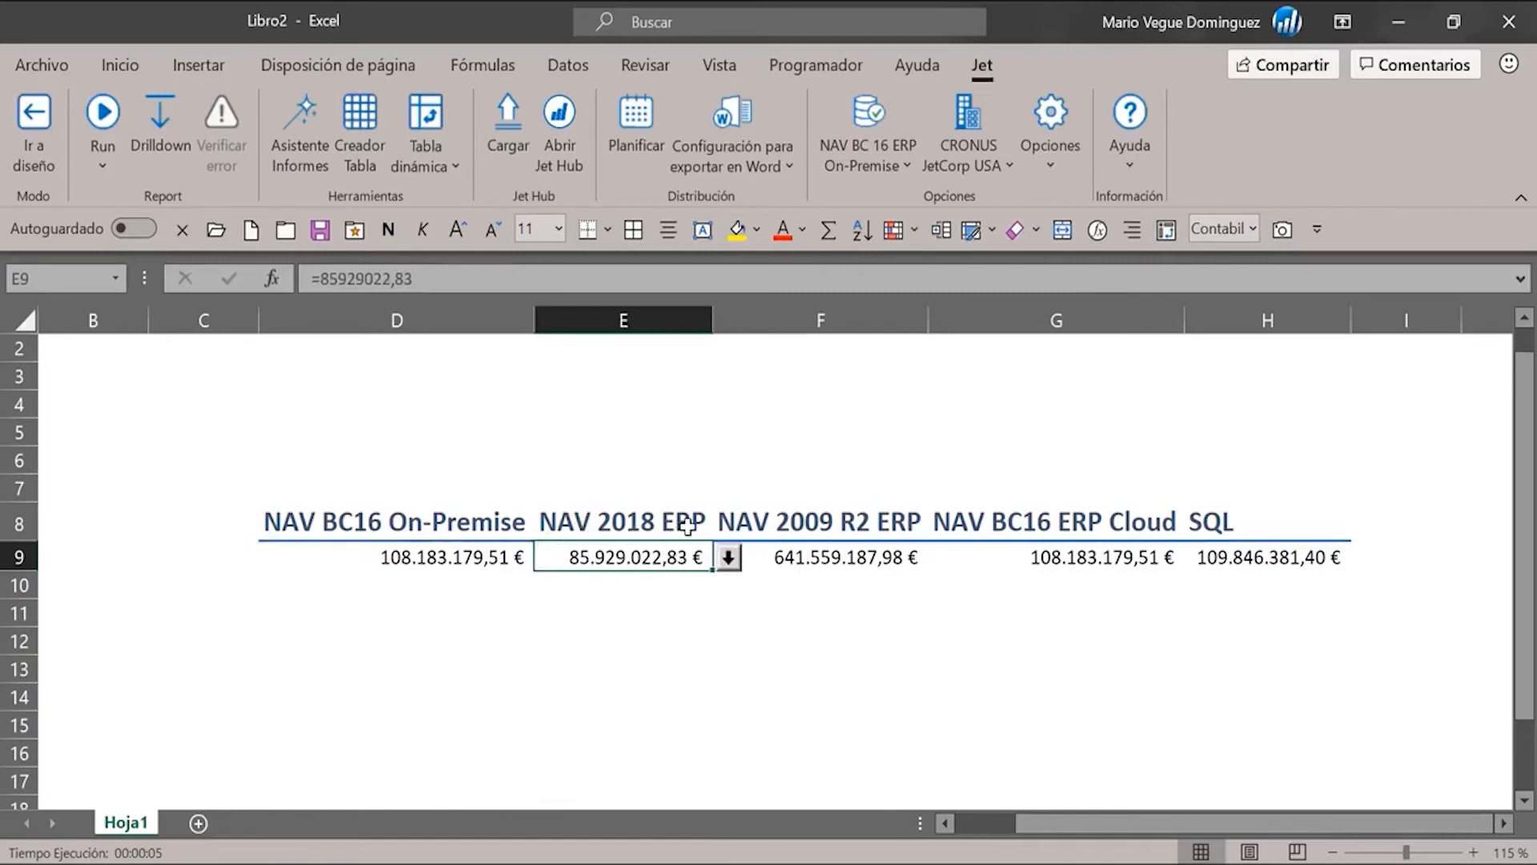
pyautogui.click(728, 558)
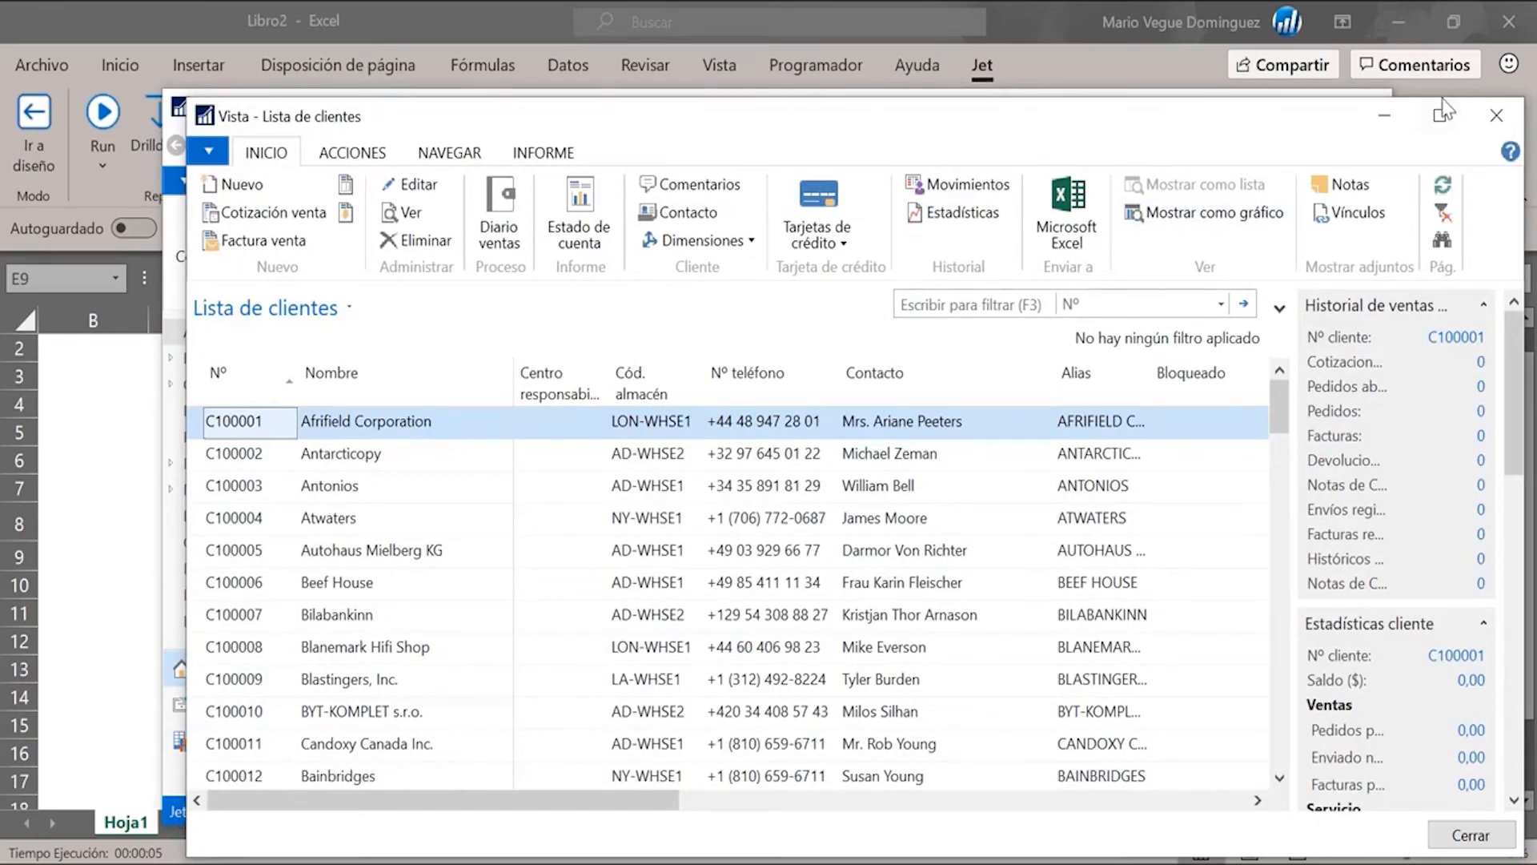
pyautogui.click(1493, 113)
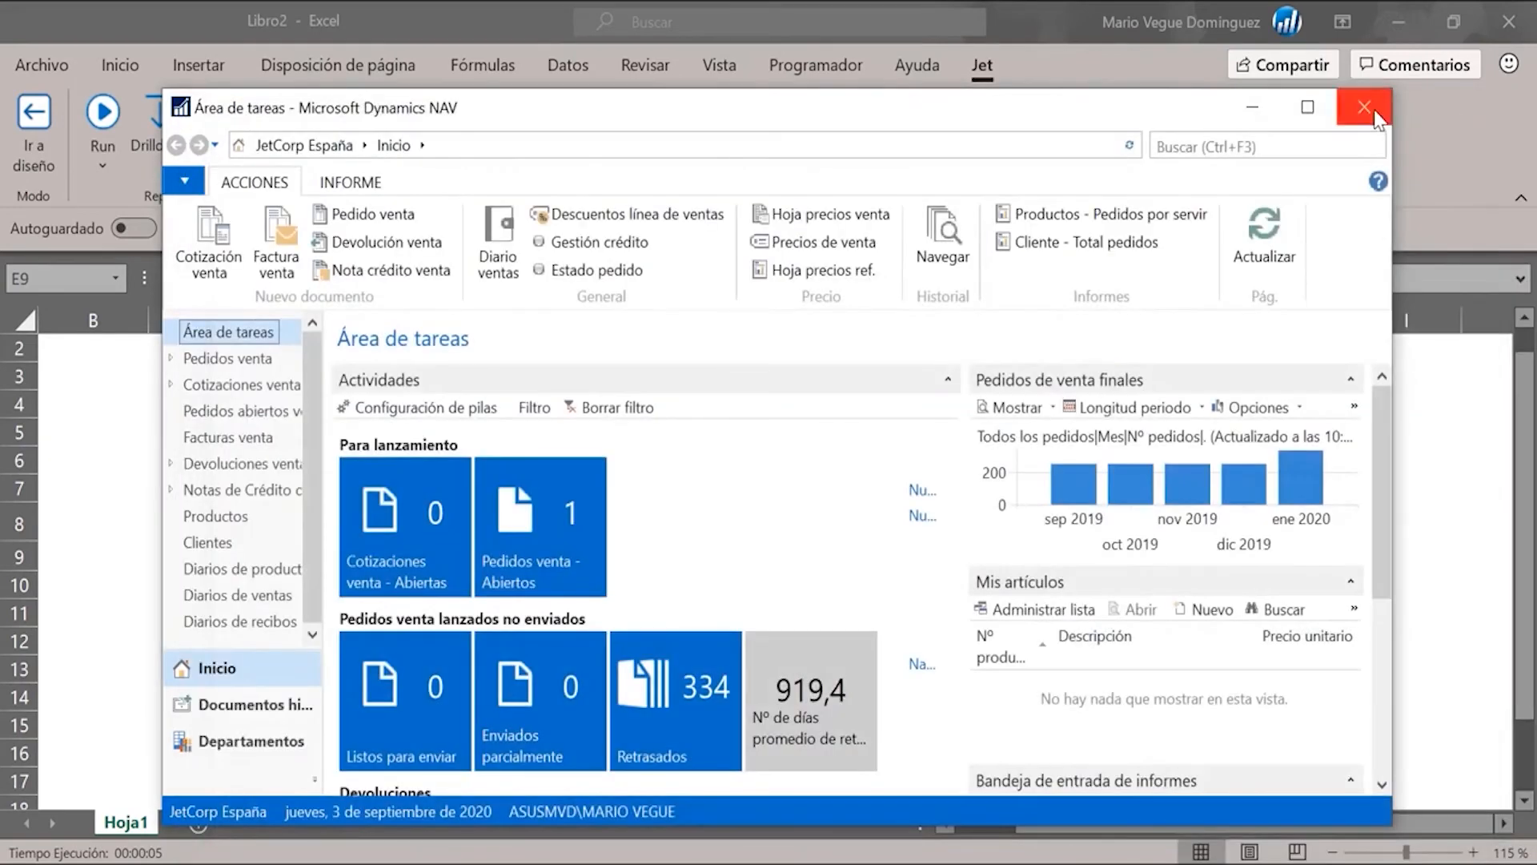
pyautogui.click(1374, 109)
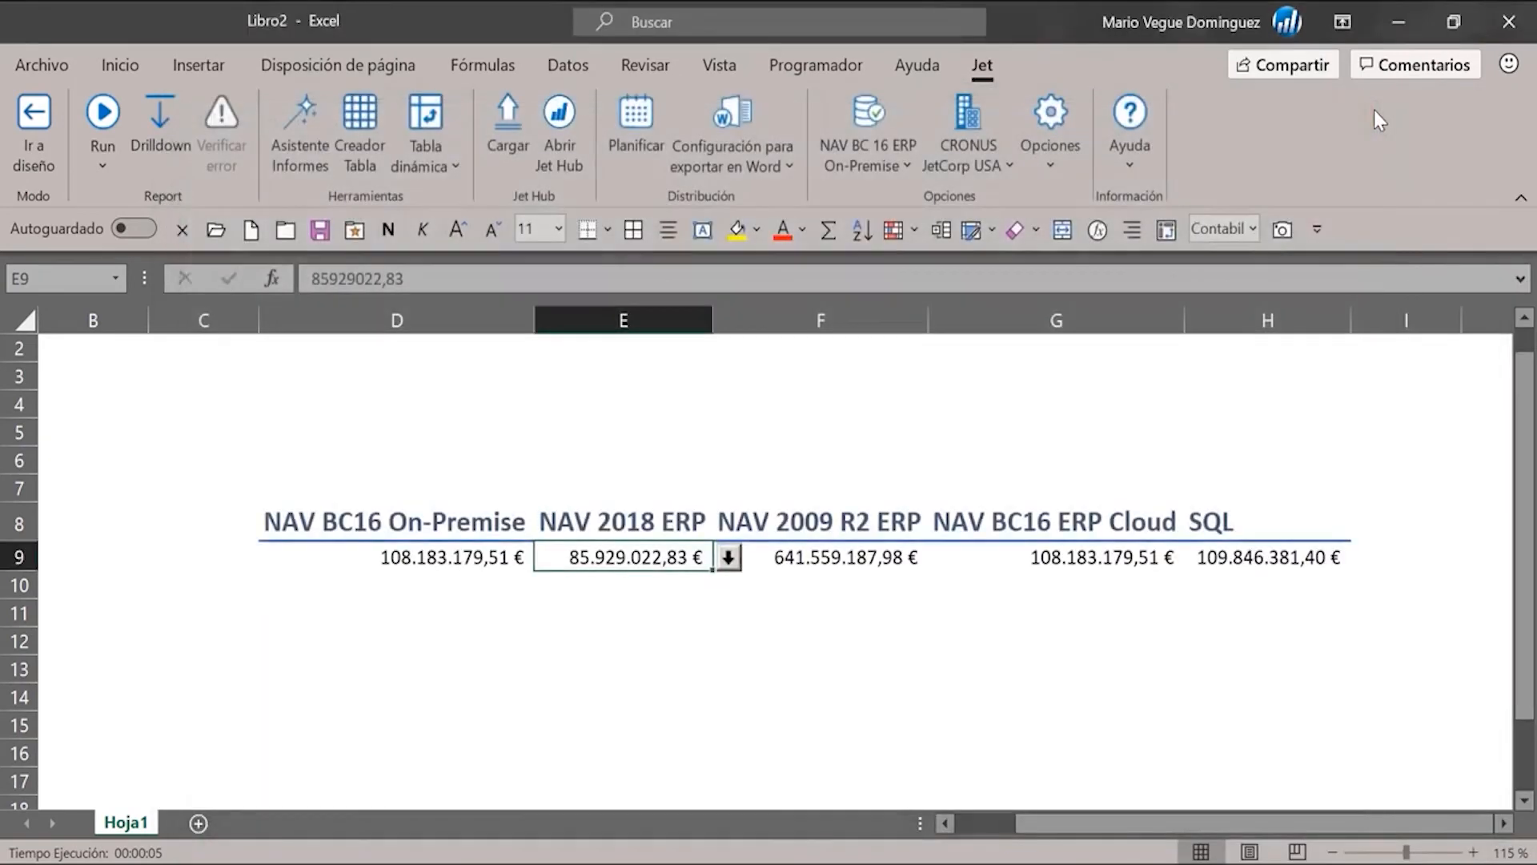
# - Drill down from the NAV 2009 R2 ERP total in F9 to its customer list, then close the NAV Classic client
pyautogui.click(841, 560)
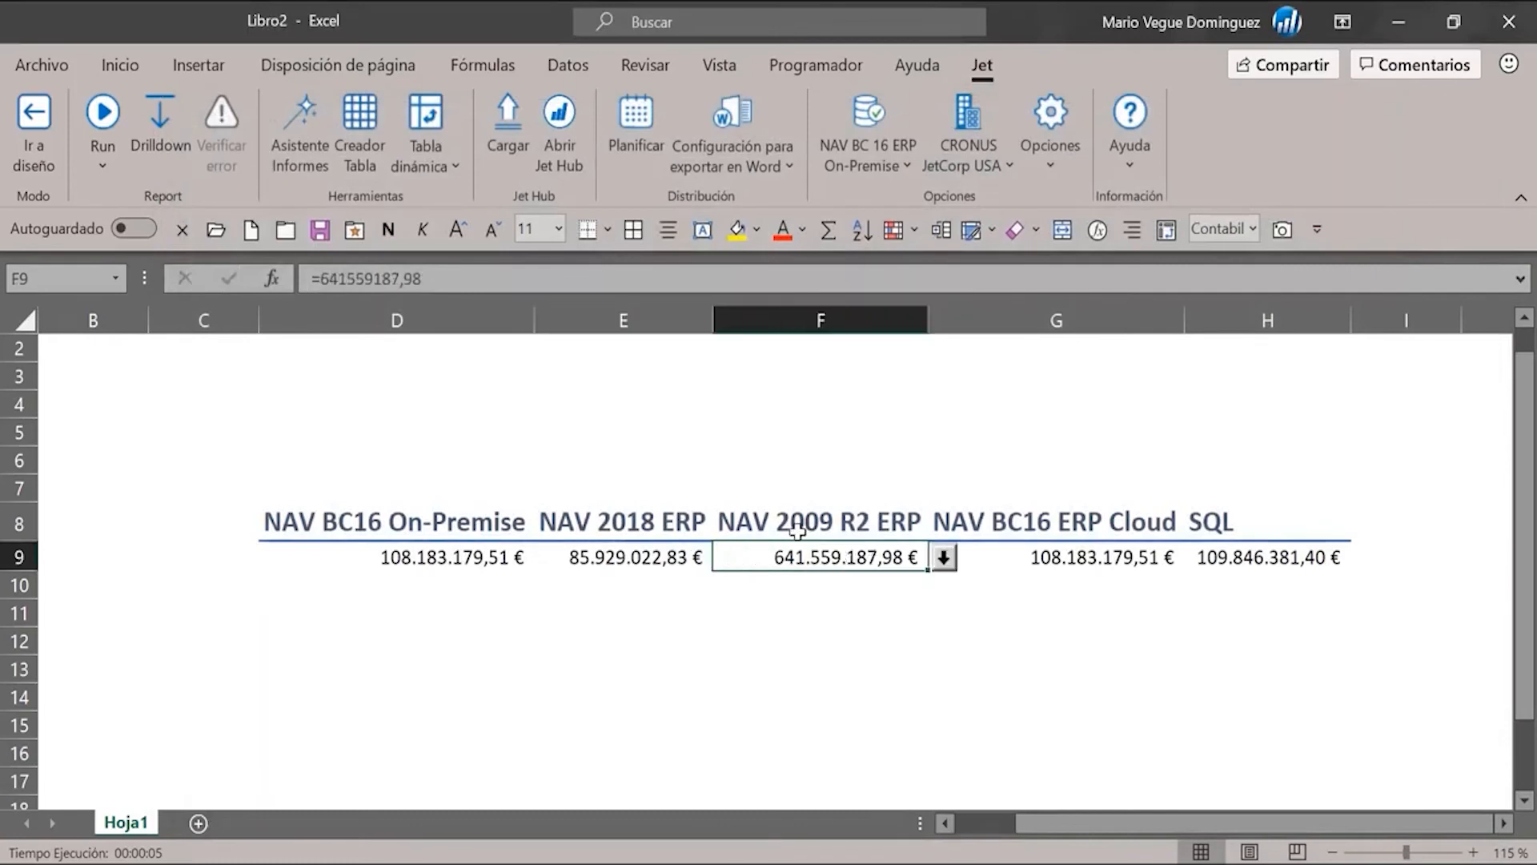
pyautogui.click(944, 558)
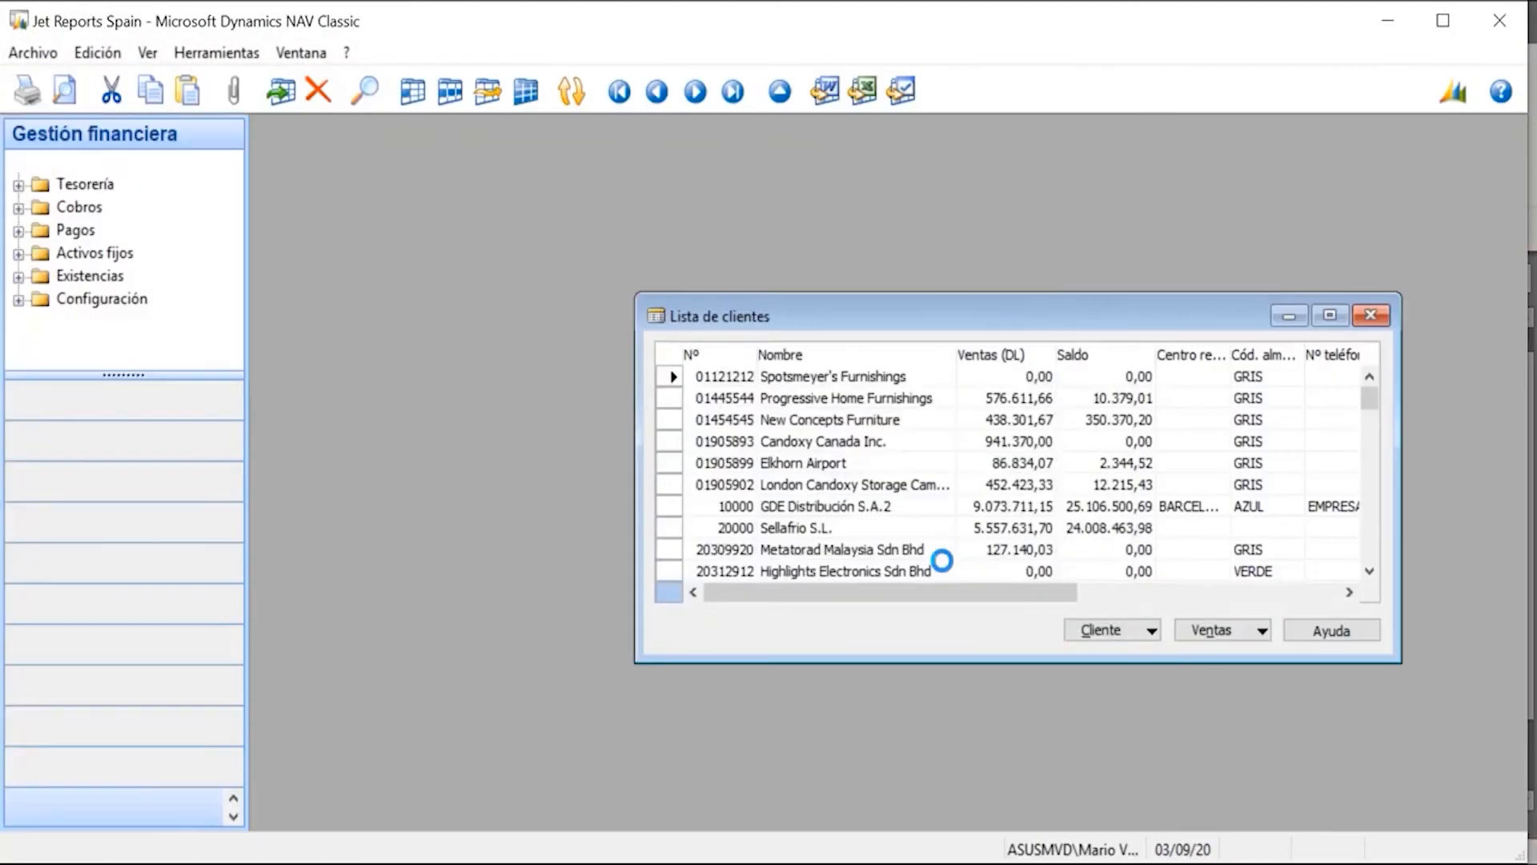
pyautogui.click(1389, 317)
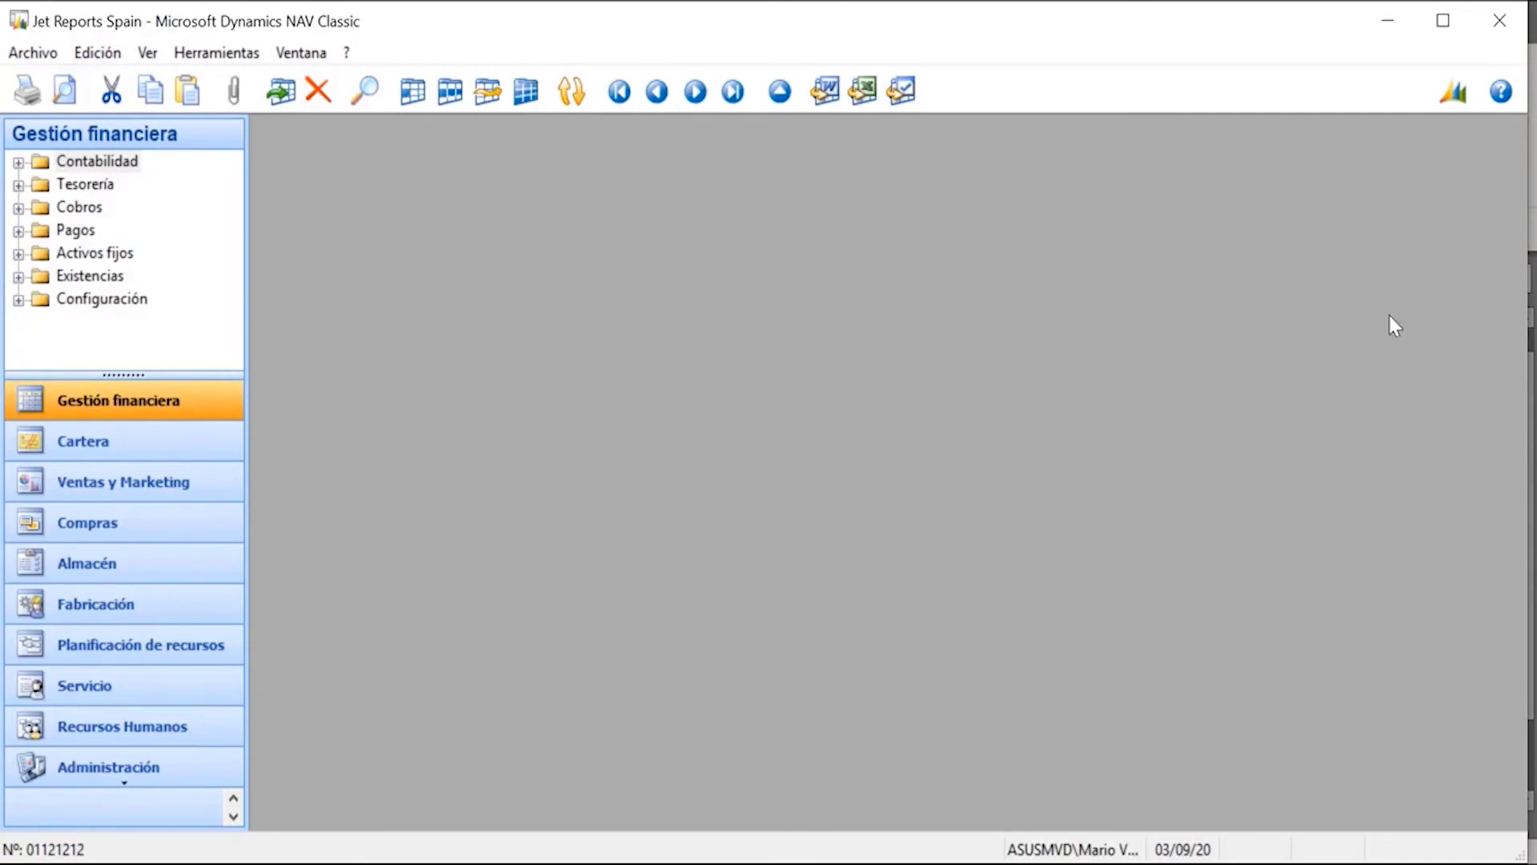
pyautogui.click(1504, 22)
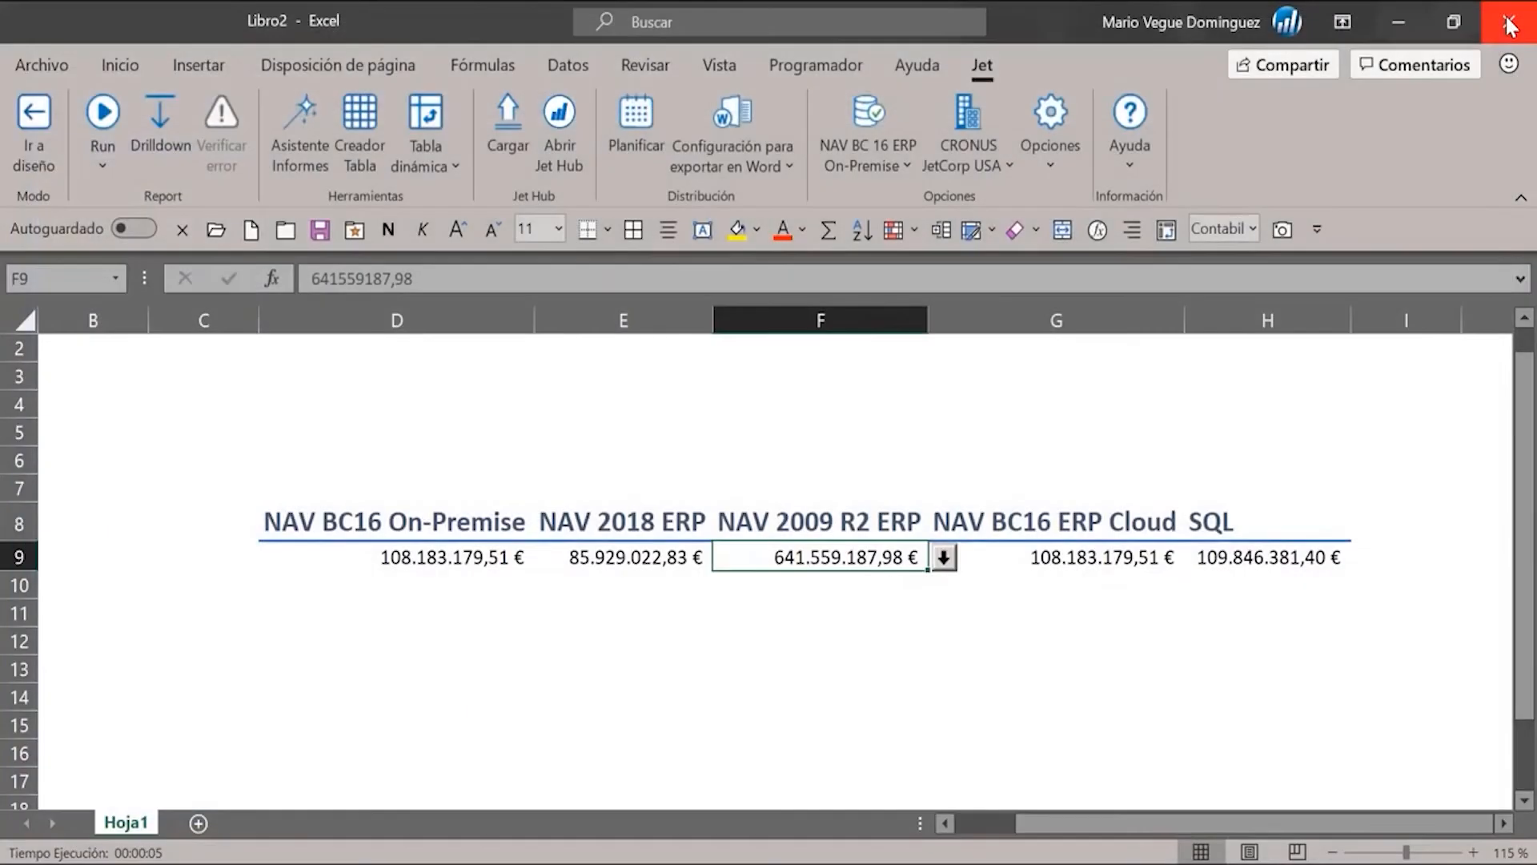
# - Drill down from the NAV BC16 ERP Cloud total in G9 to the online Business Central customer list, then return to the workbook
pyautogui.click(1115, 558)
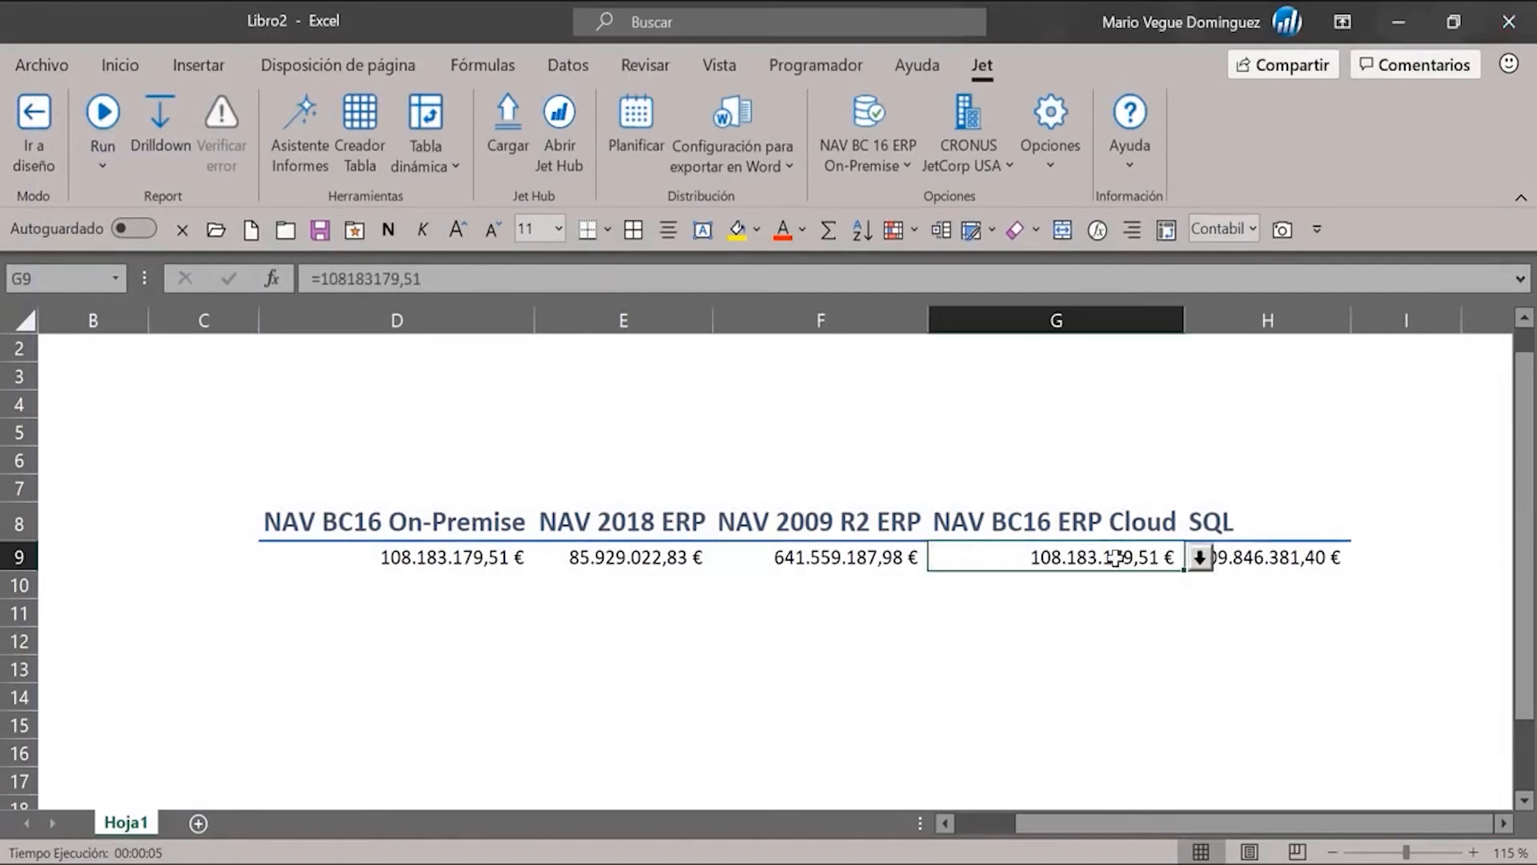
pyautogui.click(1198, 558)
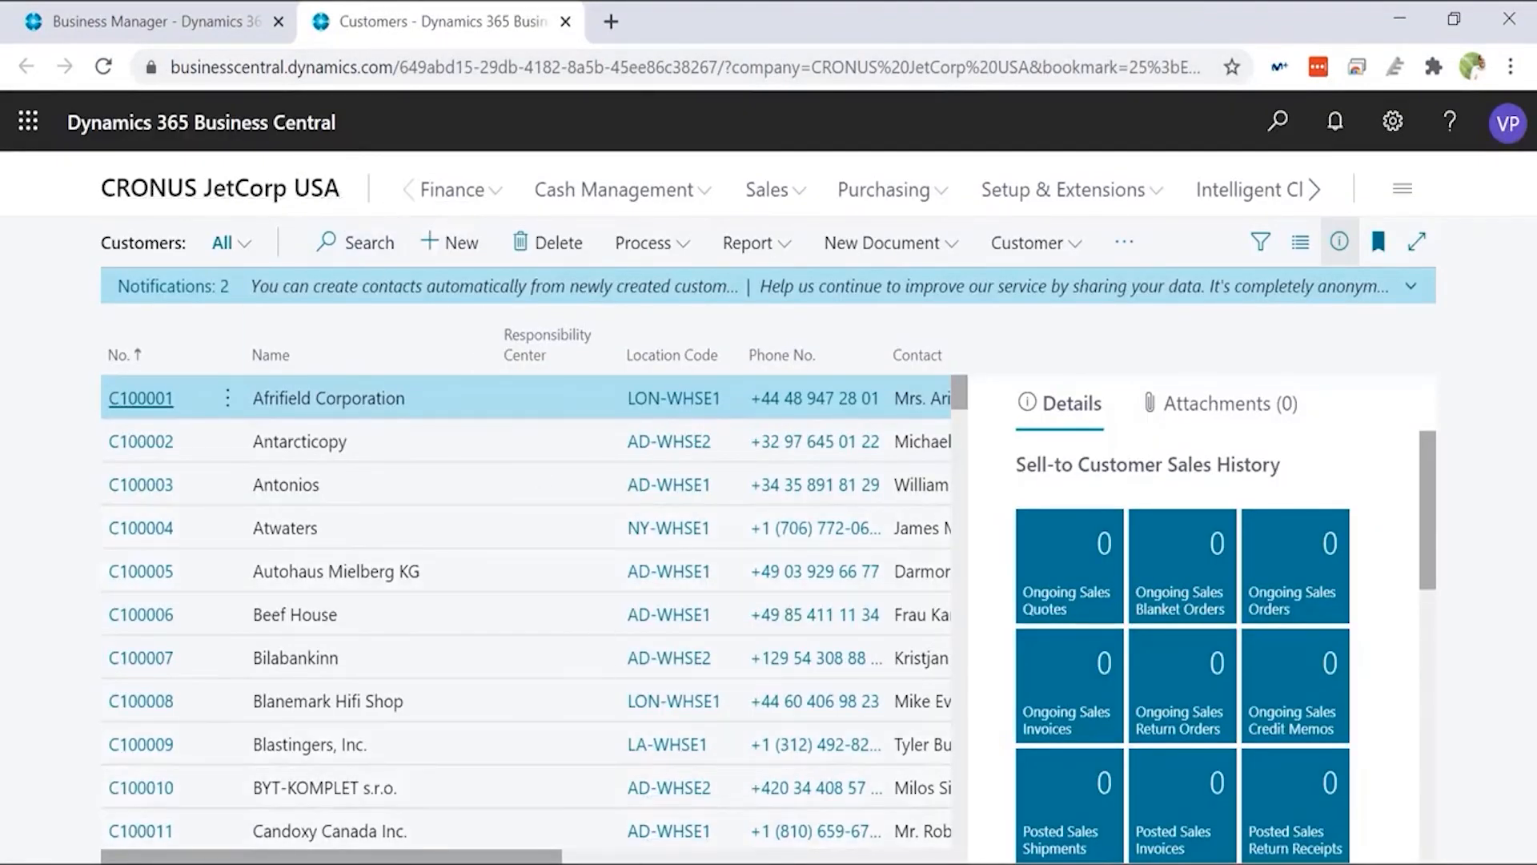
pyautogui.click(559, 766)
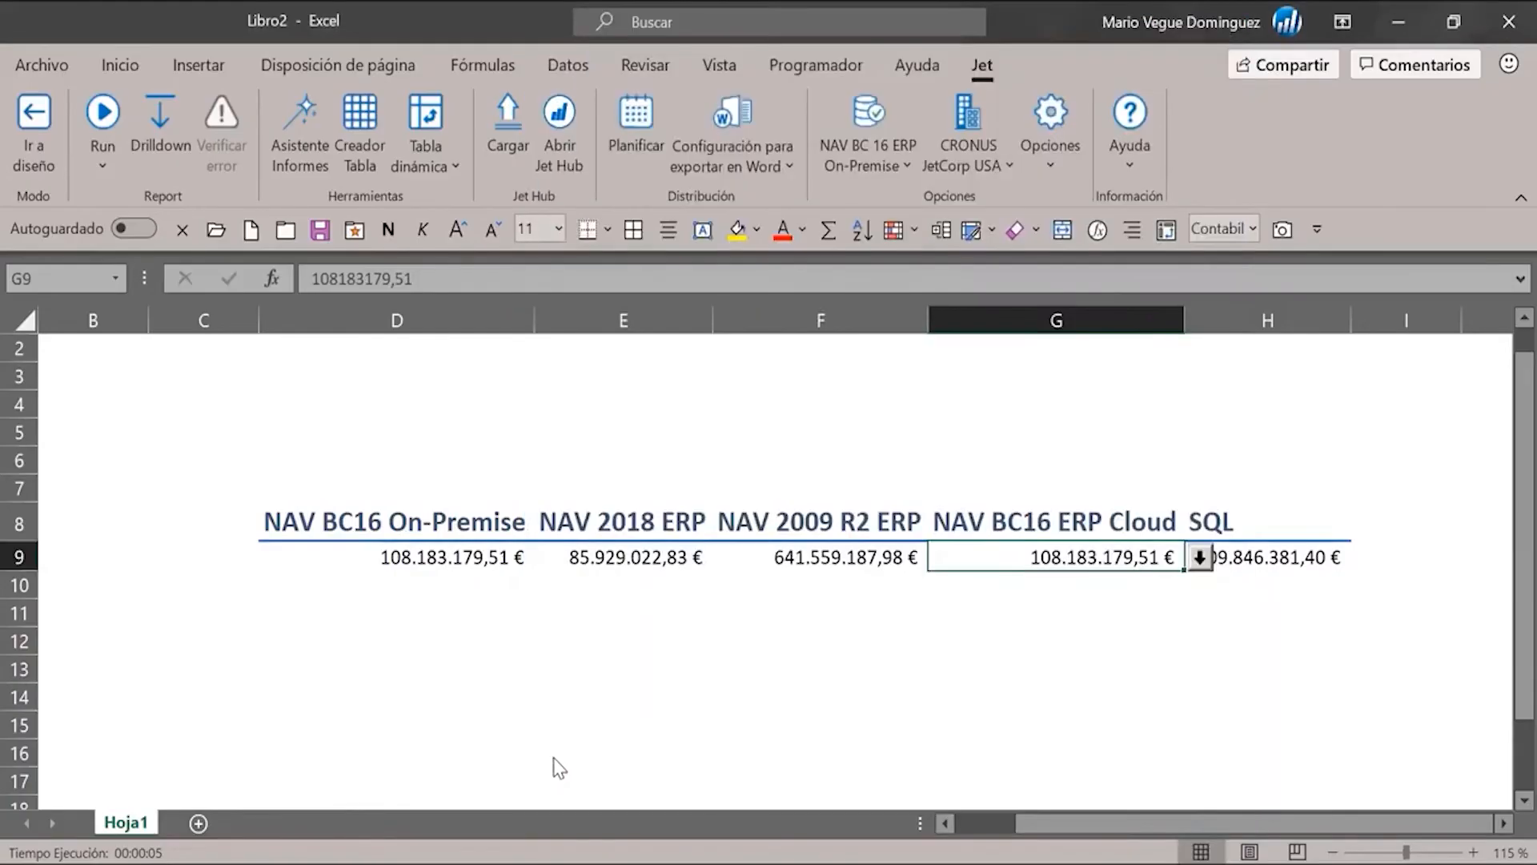
# - Drill down from the SQL total in H9, sort the SalesOrderDetail records by ProductID and clear the sorting again
pyautogui.click(1289, 557)
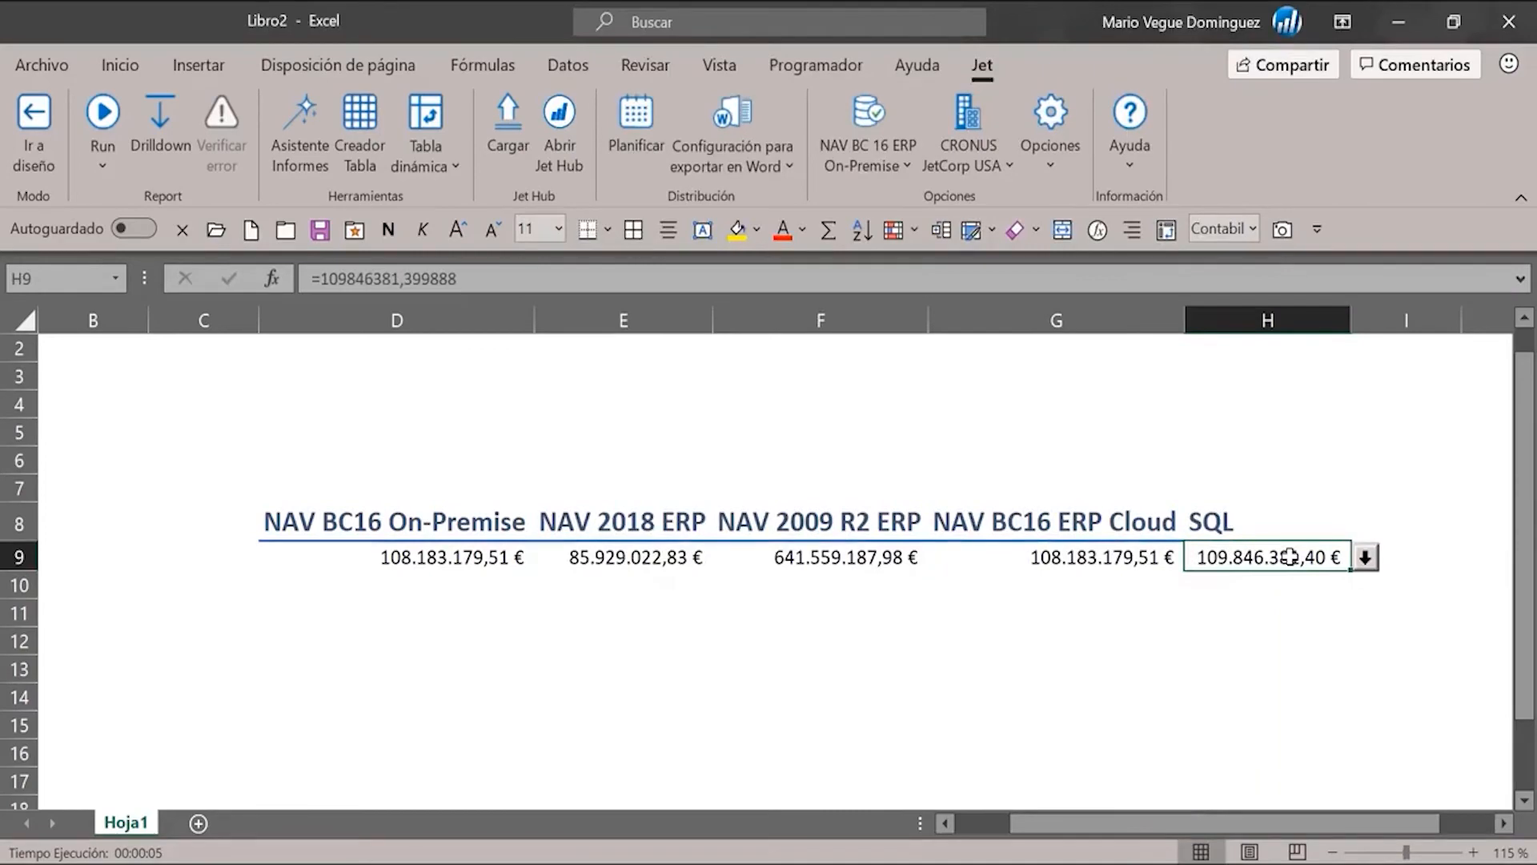
pyautogui.click(1366, 557)
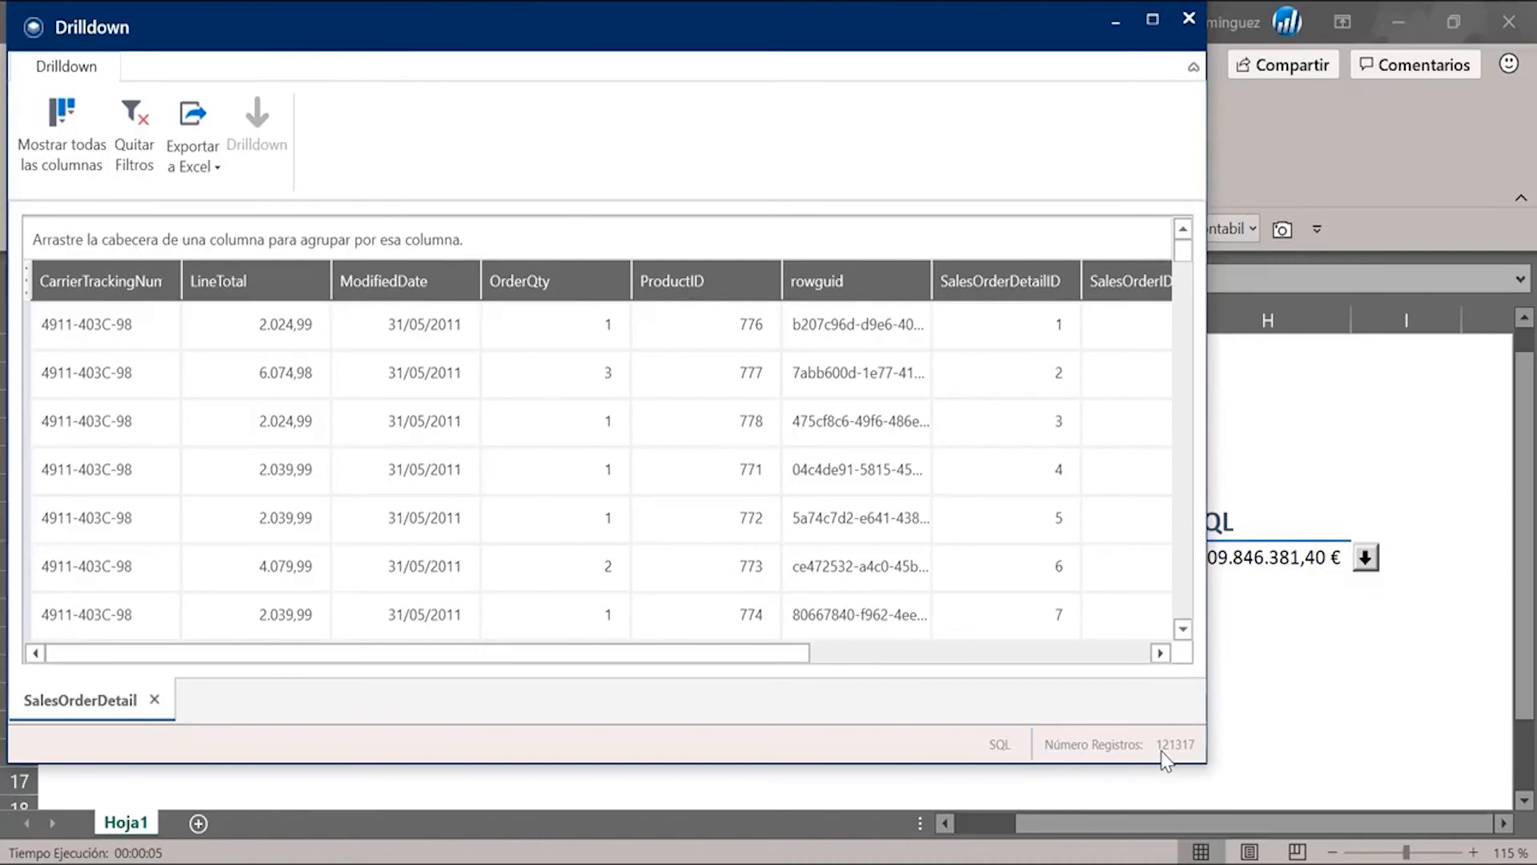
pyautogui.click(679, 282)
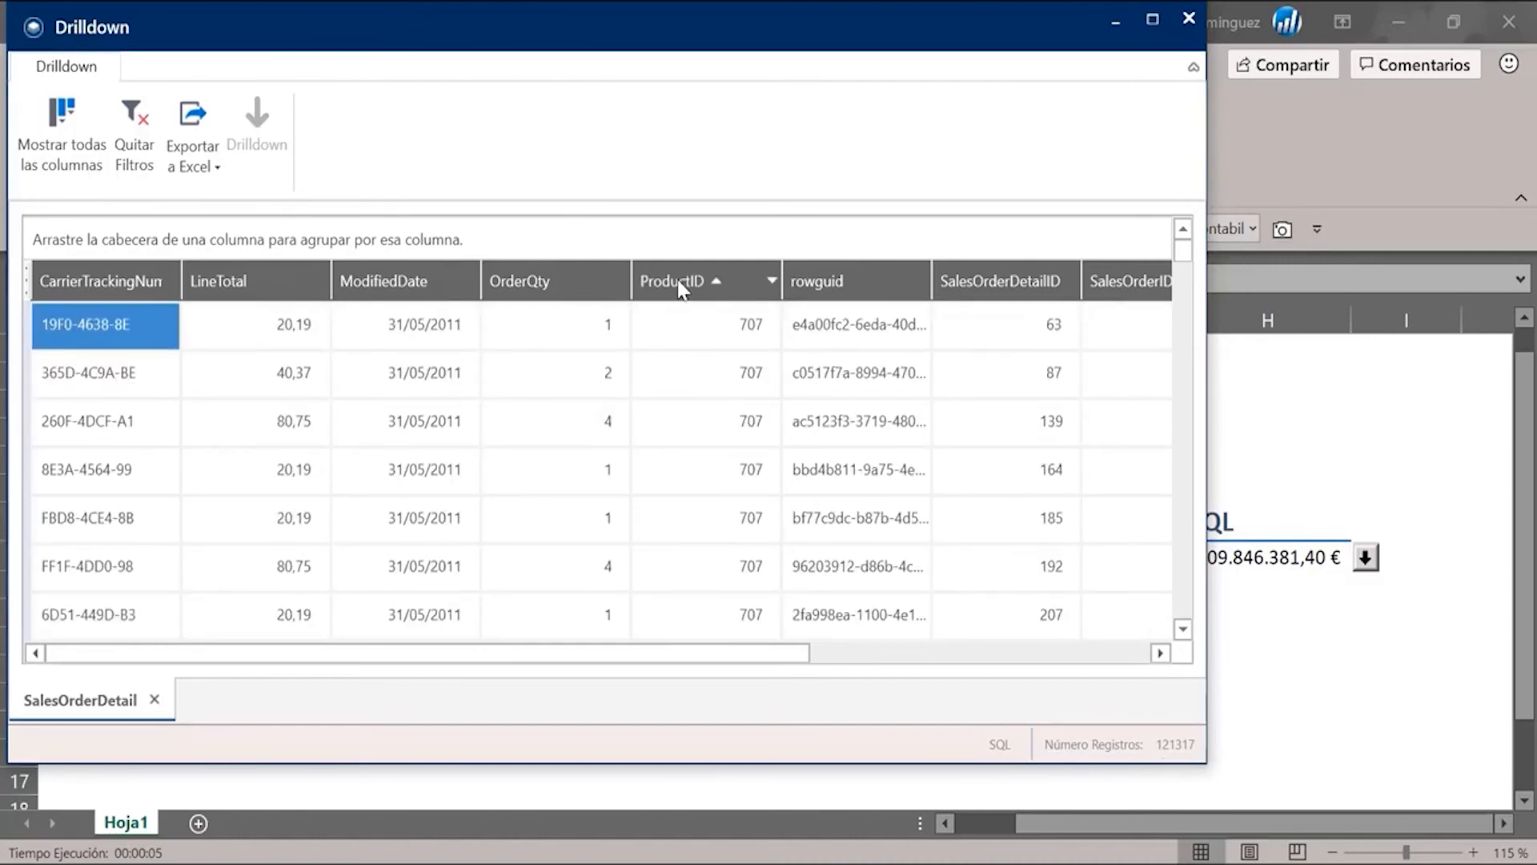
pyautogui.click(679, 286)
pyautogui.click(718, 288)
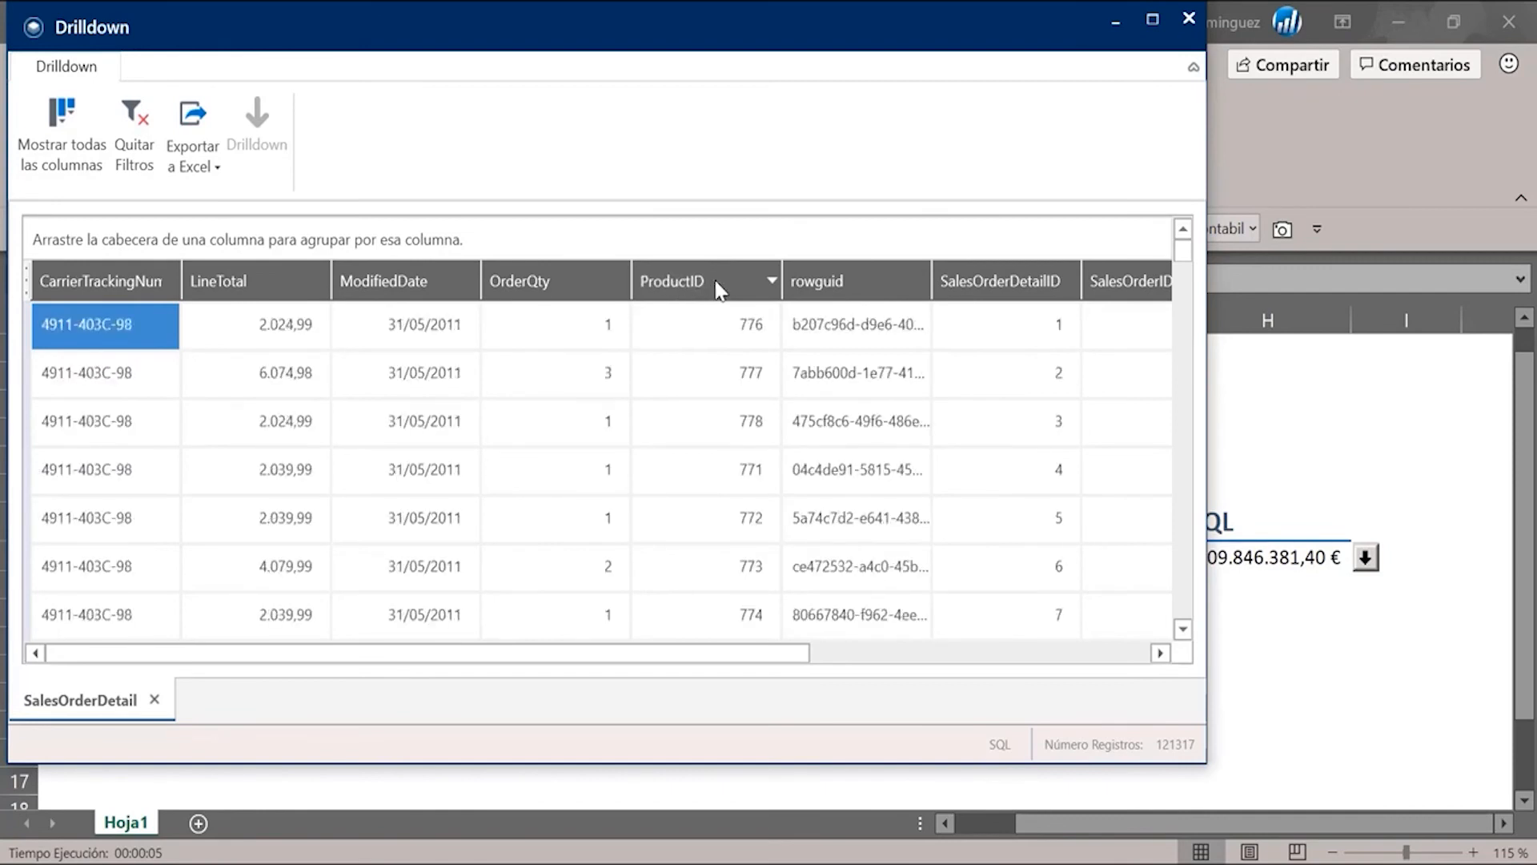
# - Examine the ProductID filter values in the Drilldown grid and group the SalesOrderDetail records by ProductID
pyautogui.click(772, 280)
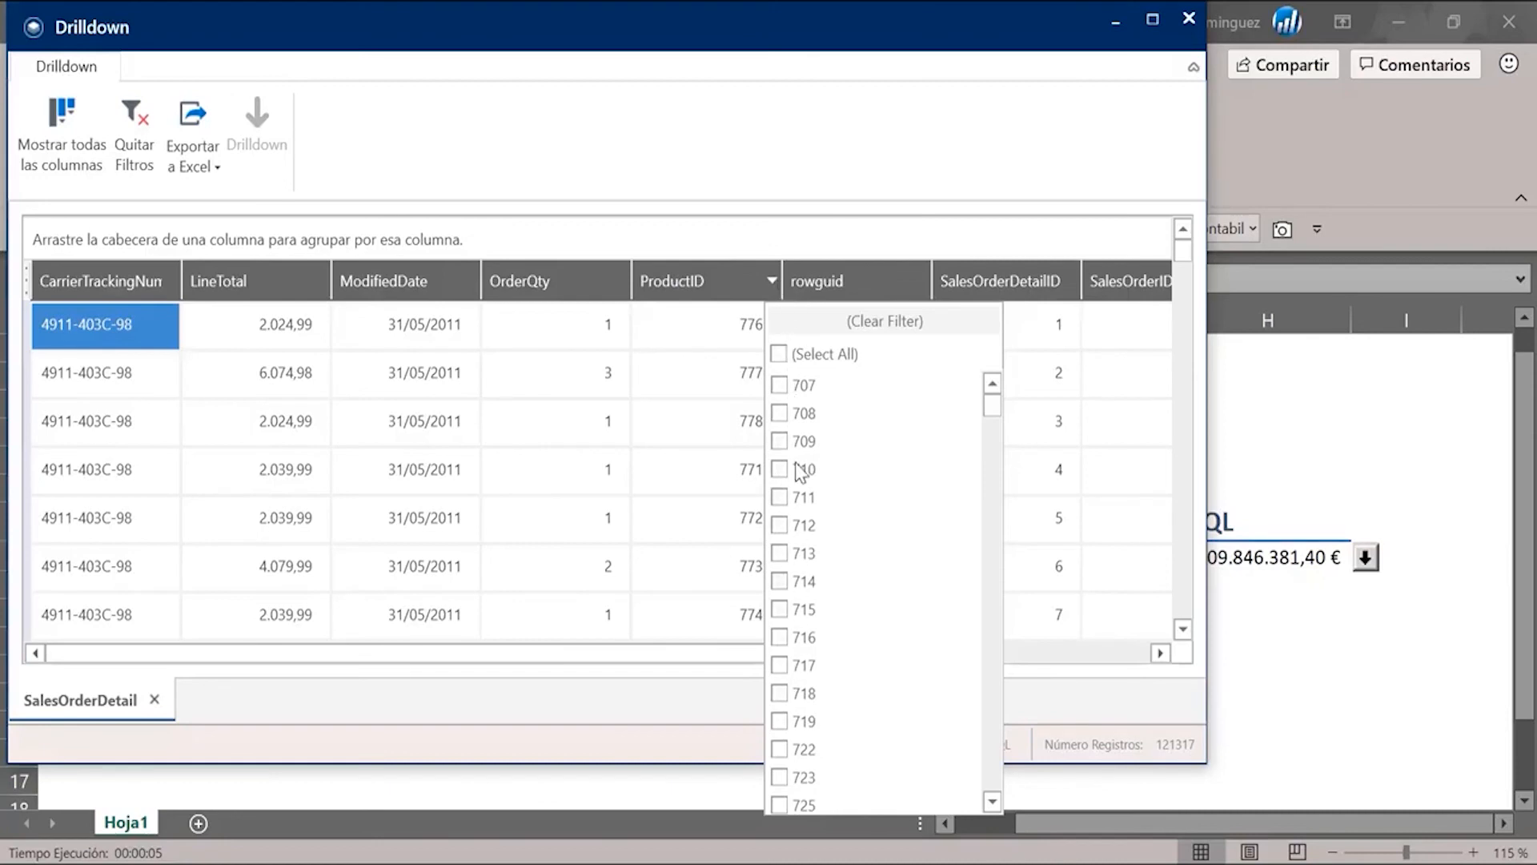
pyautogui.click(686, 292)
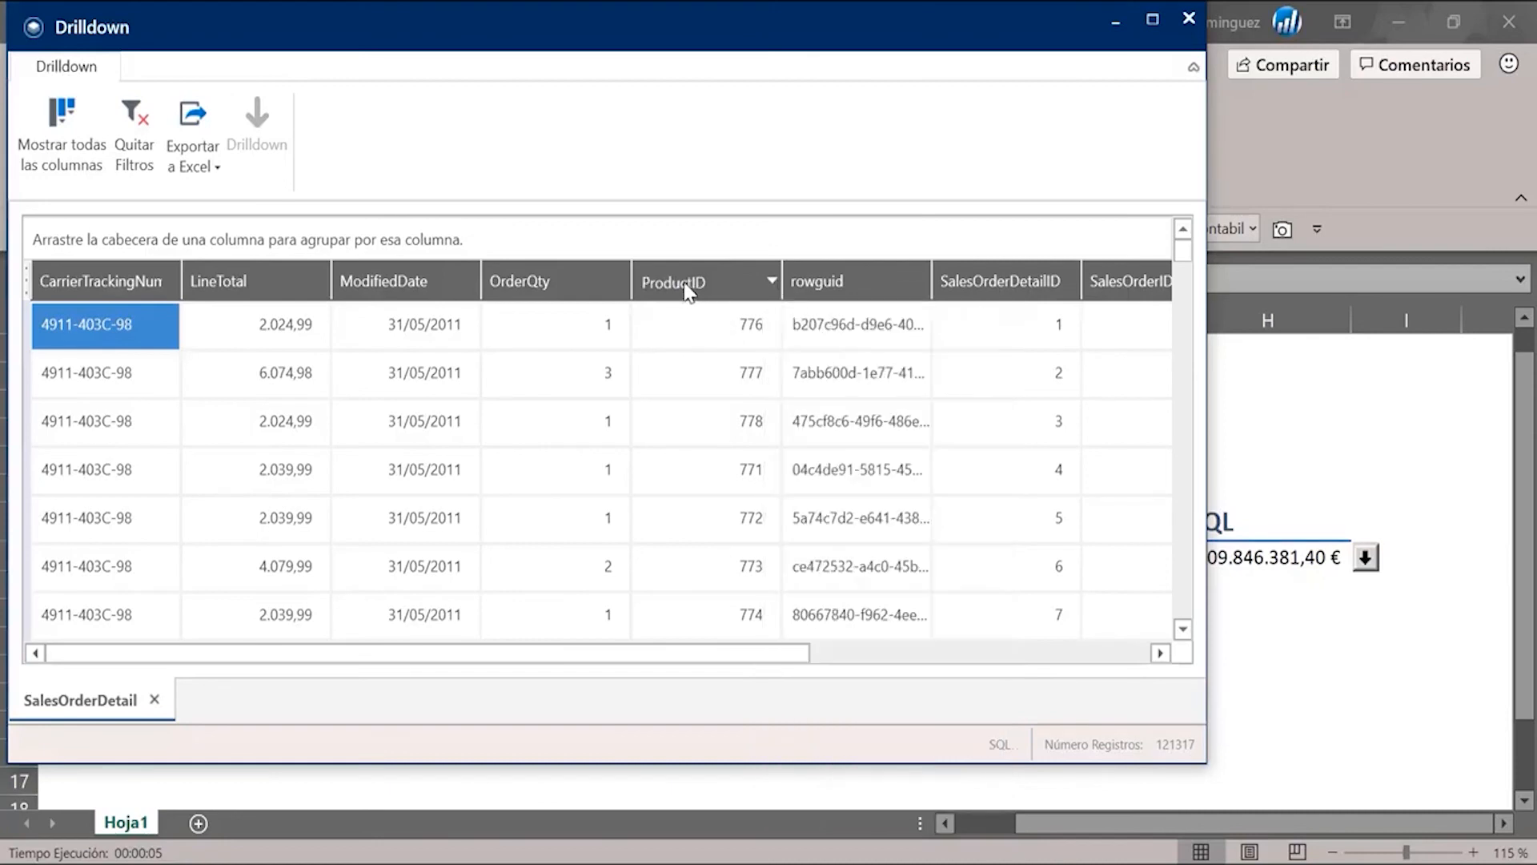
pyautogui.moveTo(686, 292); pyautogui.dragTo(641, 237)
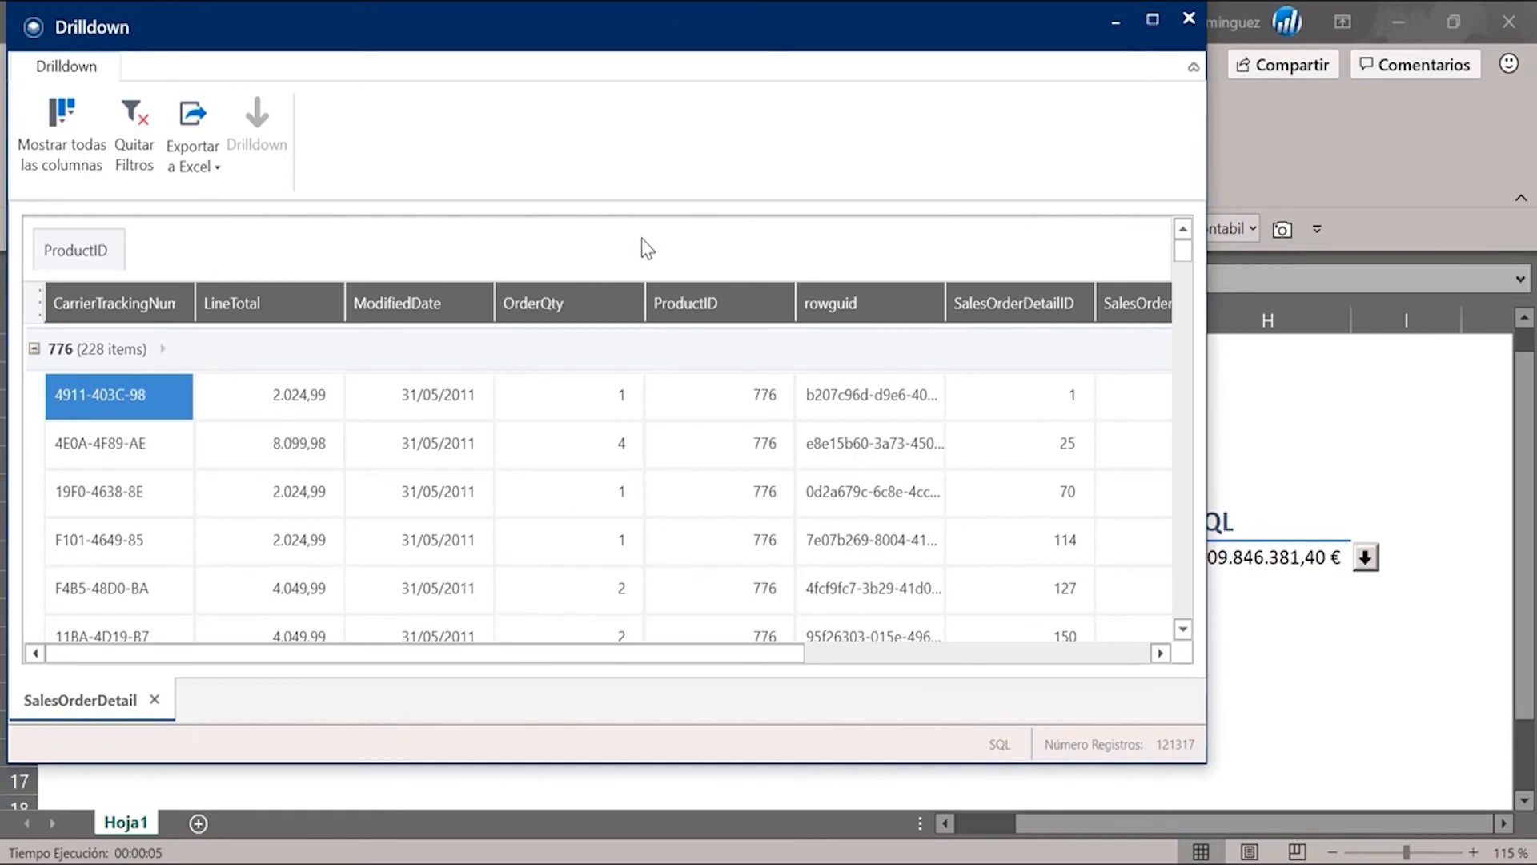
# - Check the Excel export options for the SalesOrderDetail records and close the Drilldown window
pyautogui.click(193, 148)
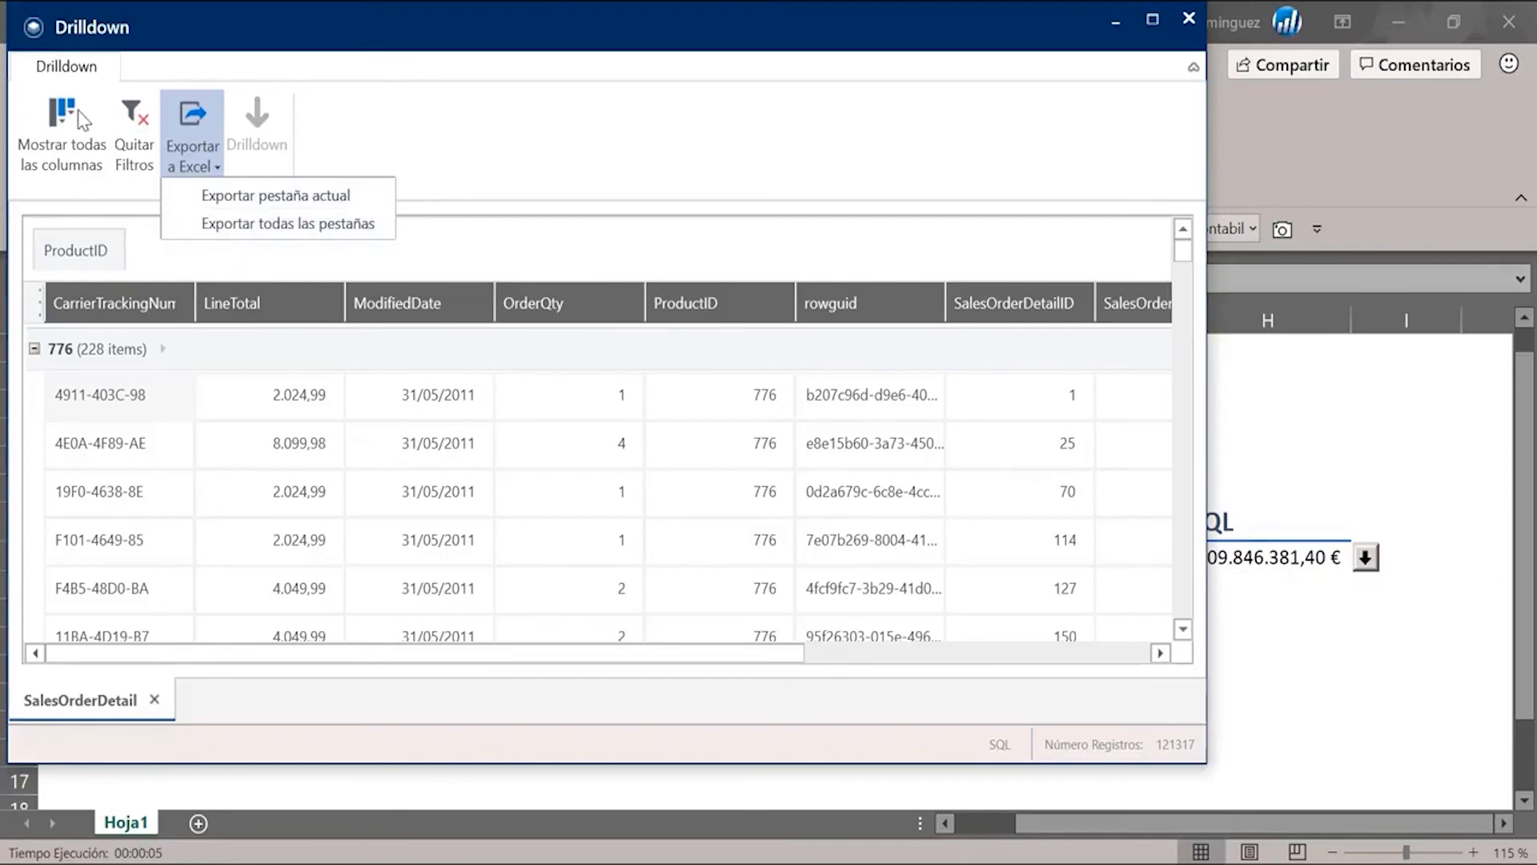
pyautogui.click(1190, 16)
pyautogui.click(1189, 16)
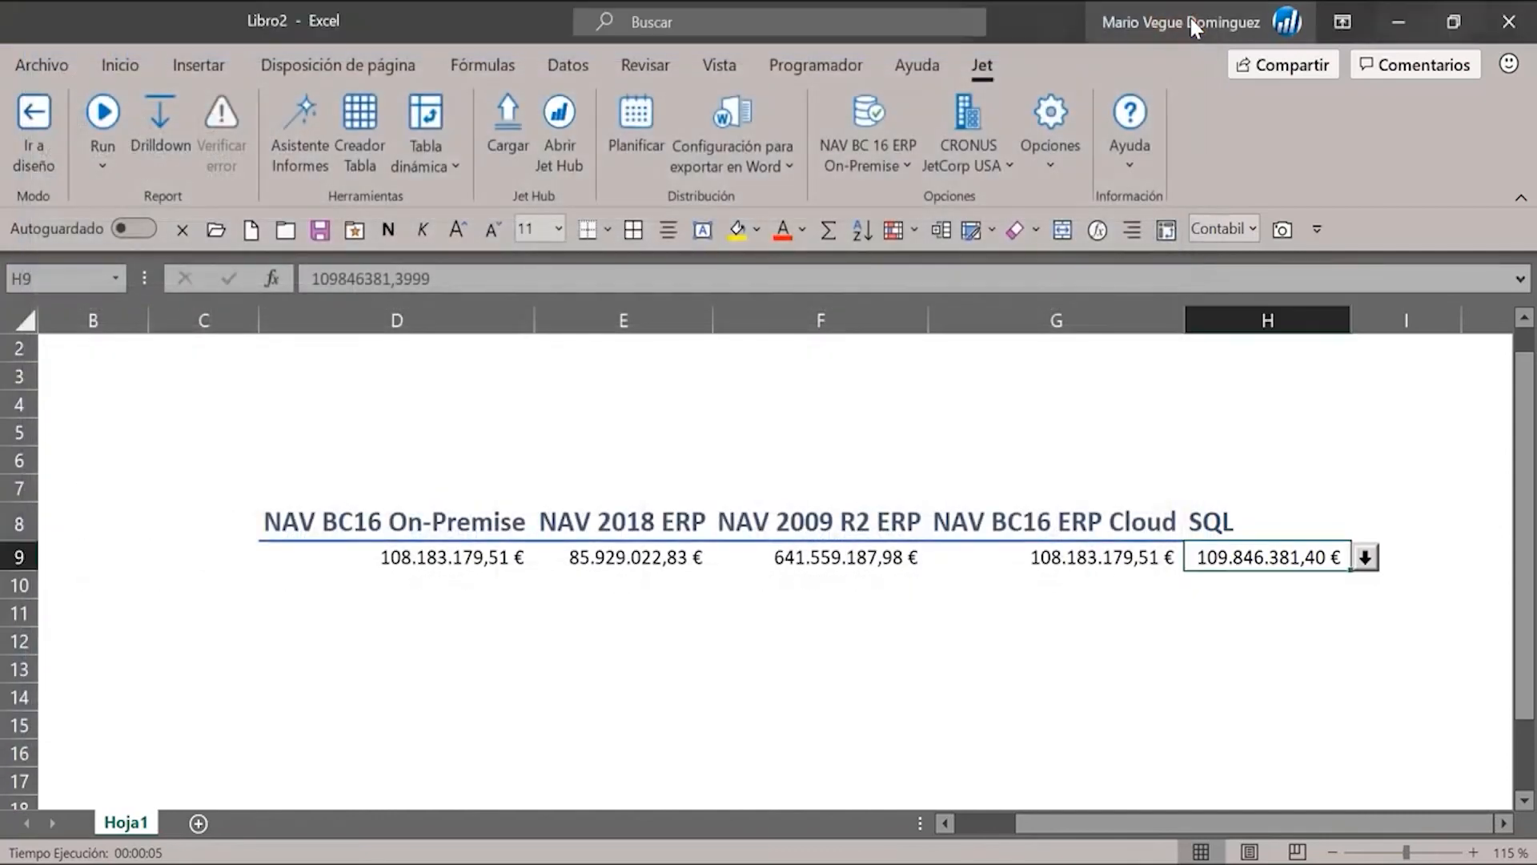